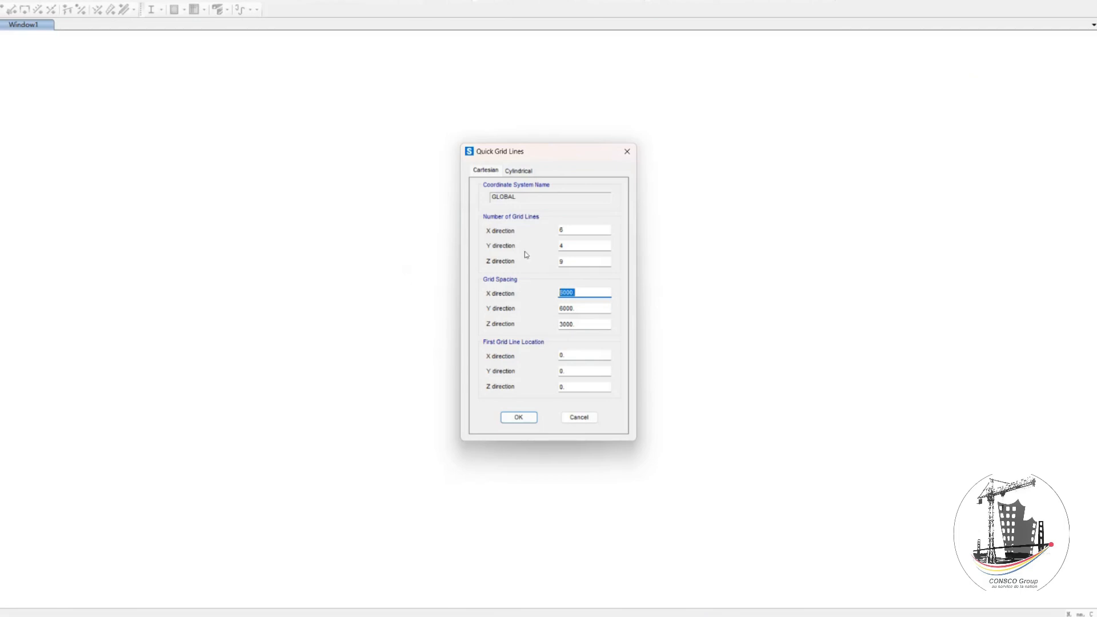
# Step: Set the X direction grid spacing to 9000, checking the bay lengths in the PDF floor plan
pyautogui.write('9')
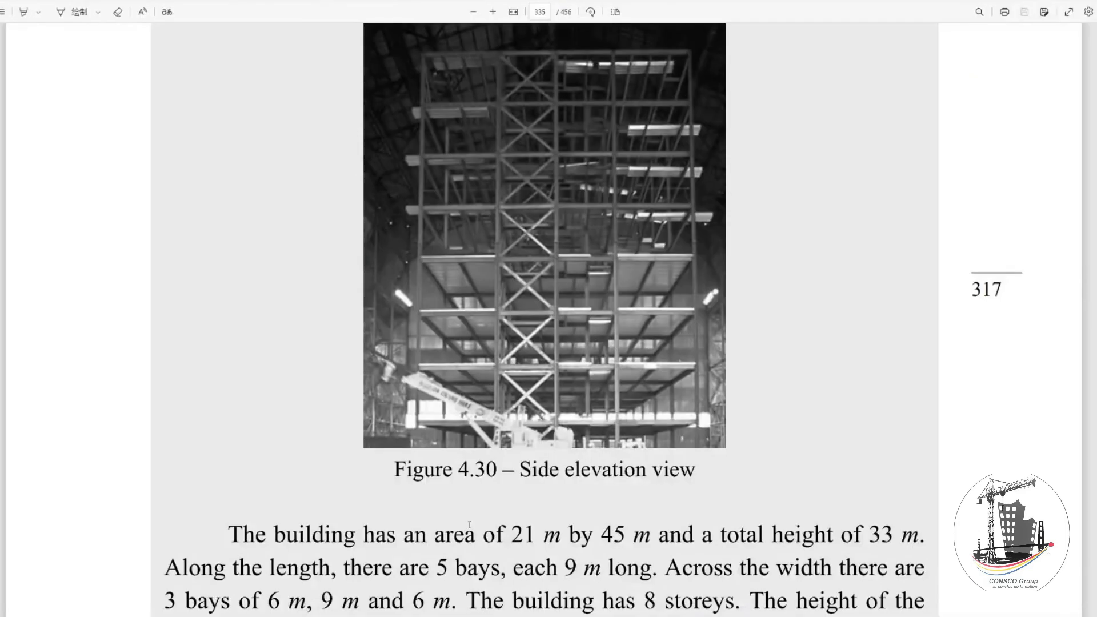
pyautogui.scroll(-20, 506, 313)
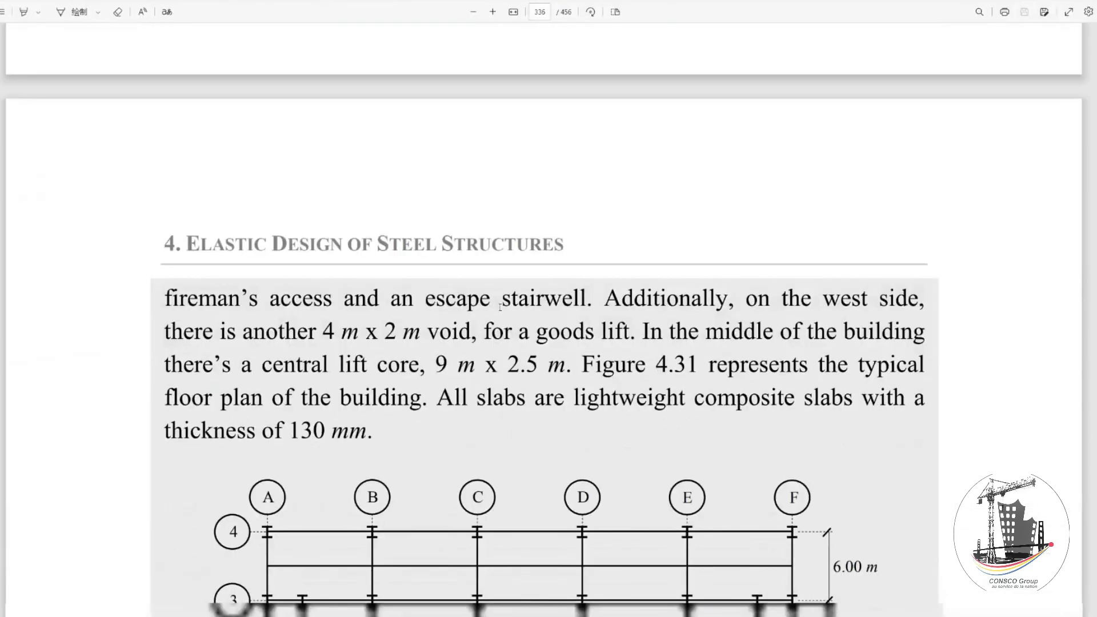
pyautogui.scroll(-2, 506, 313)
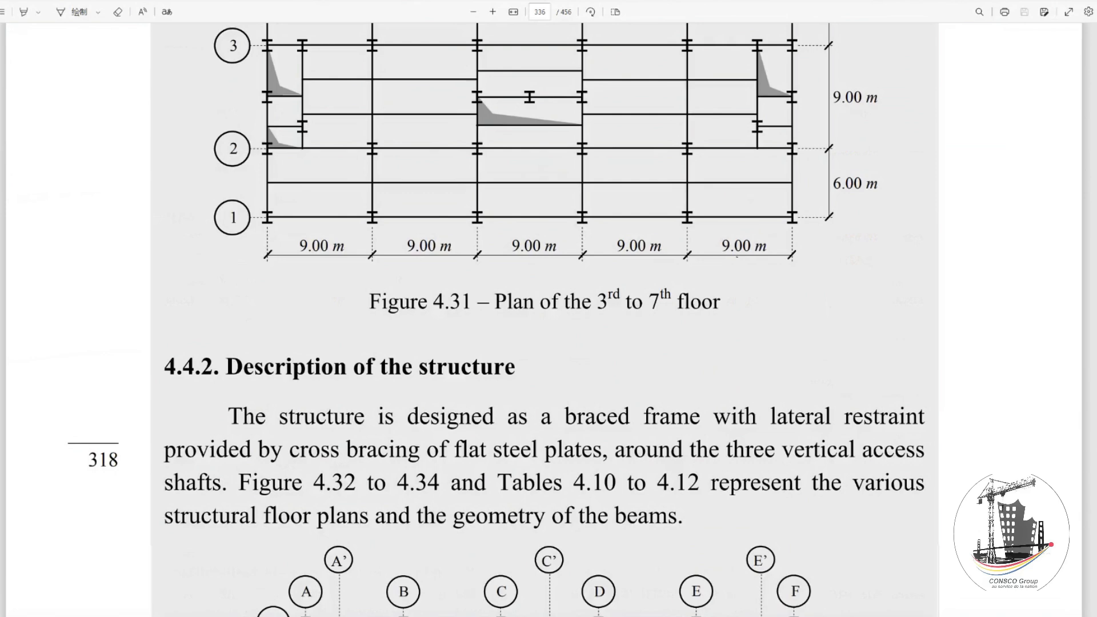
pyautogui.click(517, 616)
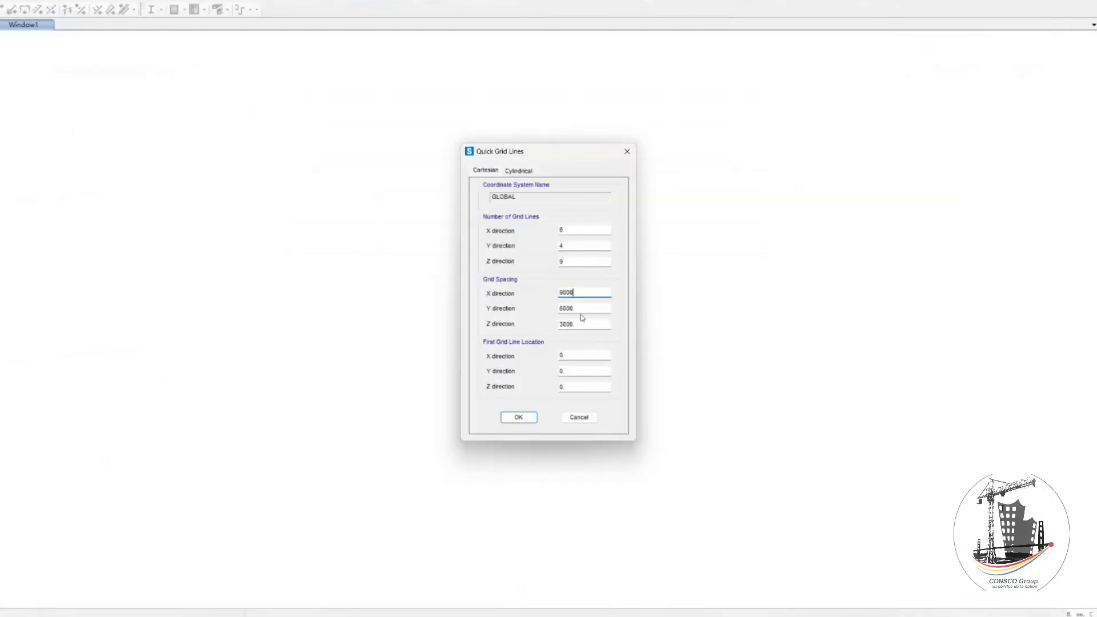
pyautogui.press('Tab')
# Step: Look up the storey heights in the PDF and enter 4135 as the Y direction grid spacing
pyautogui.click(505, 615)
pyautogui.scroll(7, 489, 256)
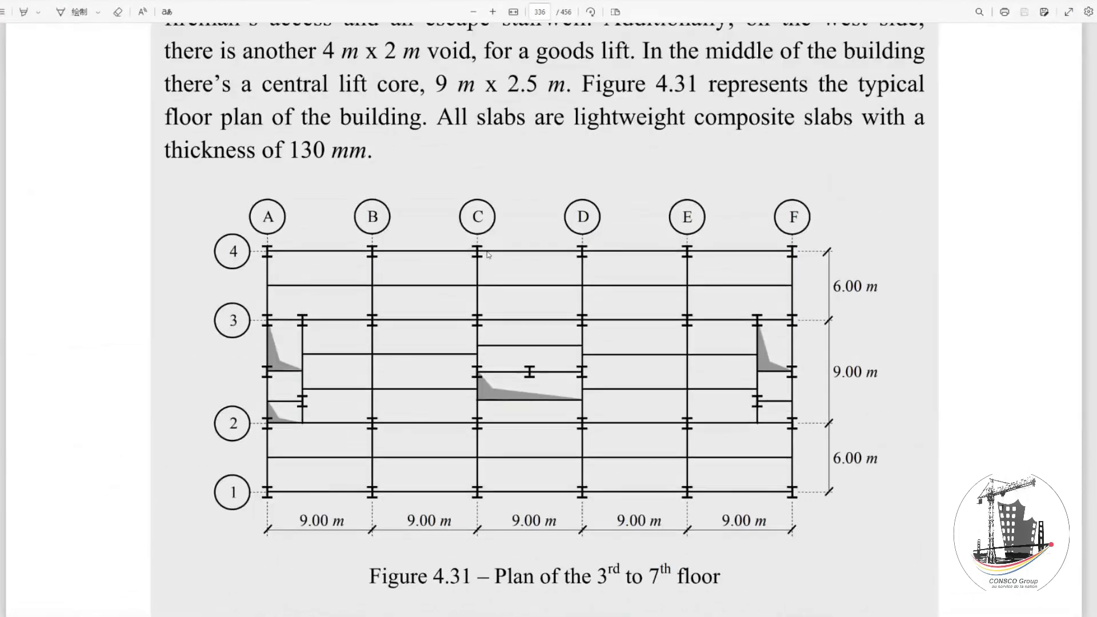
pyautogui.scroll(10, 488, 256)
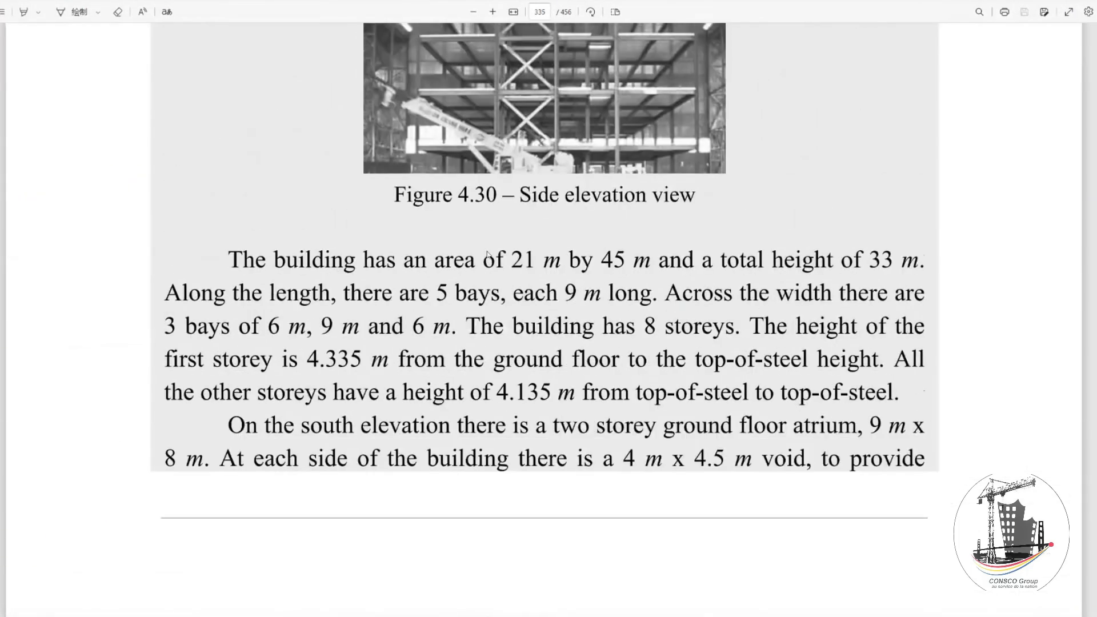
pyautogui.scroll(-4, 500, 250)
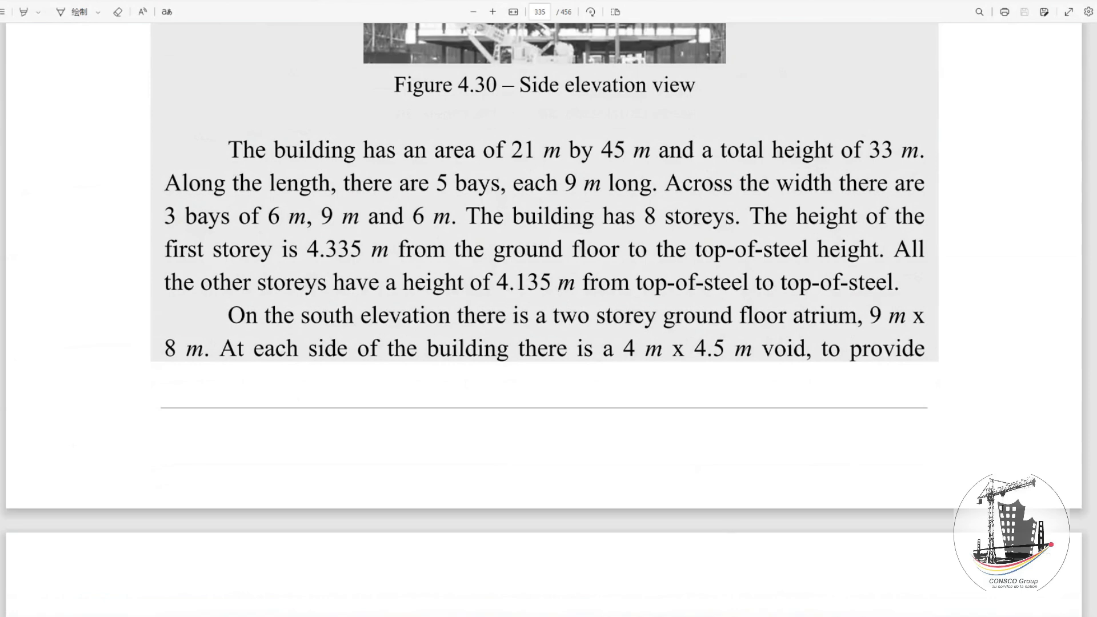
pyautogui.click(753, 614)
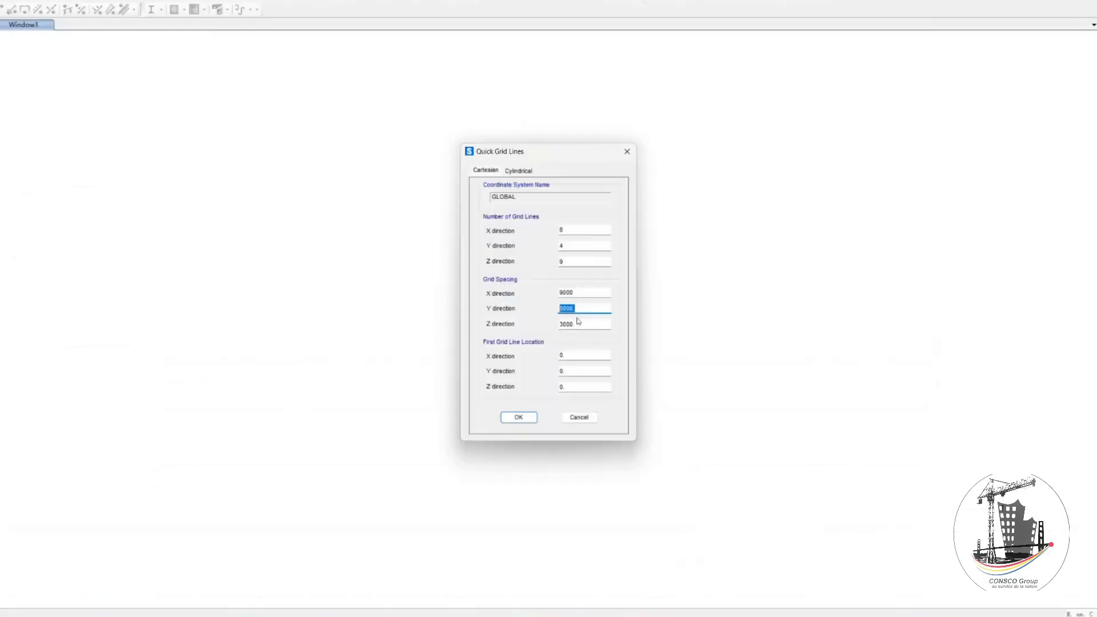
pyautogui.write('4135')
# Step: Set the grid spacing to 6000 in the Y direction and 4135 in the Z direction, and create the grid
pyautogui.doubleClick(565, 309)
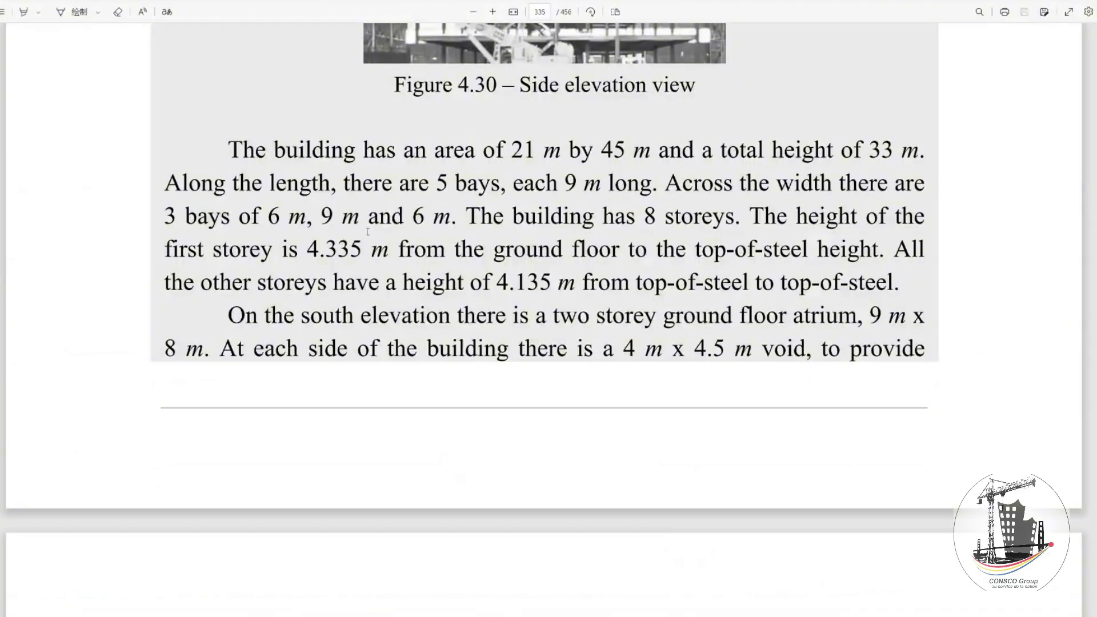
pyautogui.scroll(-6, 367, 231)
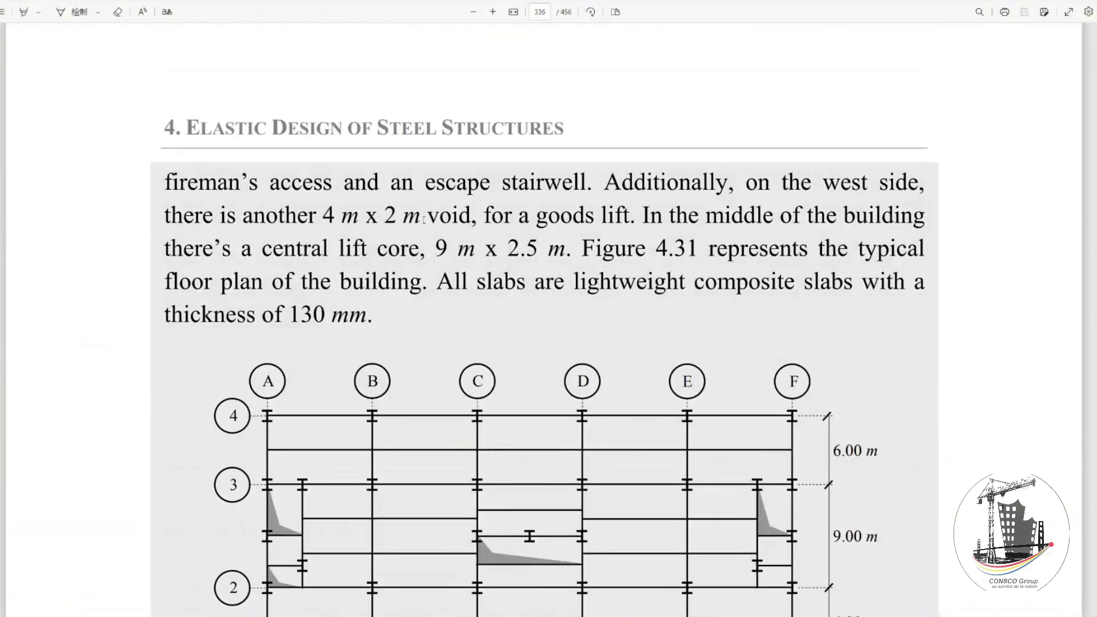
pyautogui.scroll(-3, 502, 361)
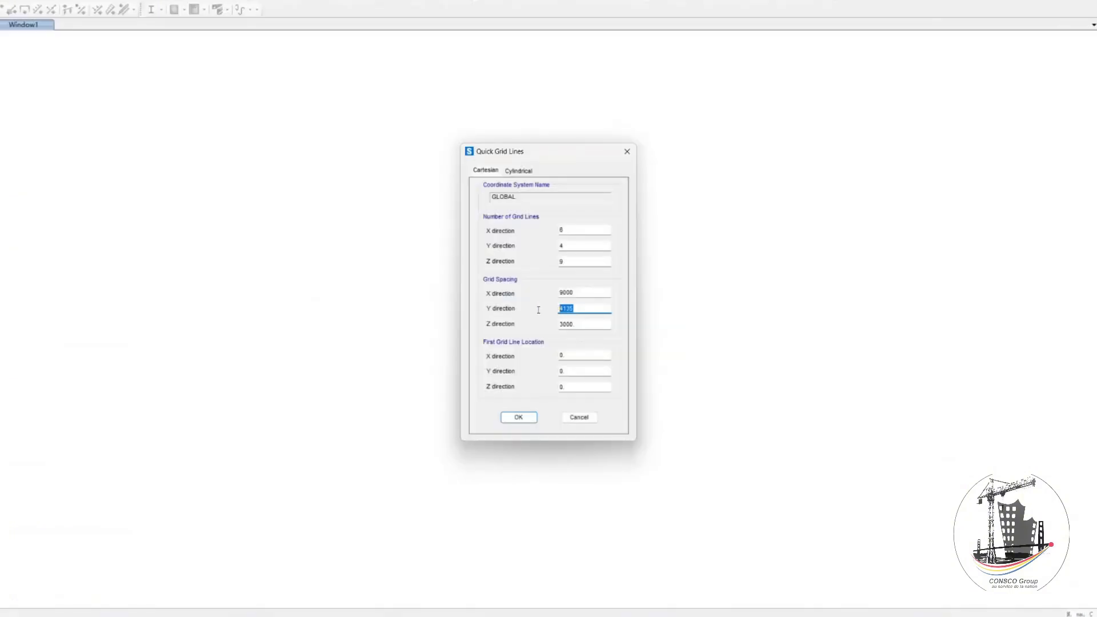
pyautogui.write('6000')
pyautogui.press('Tab')
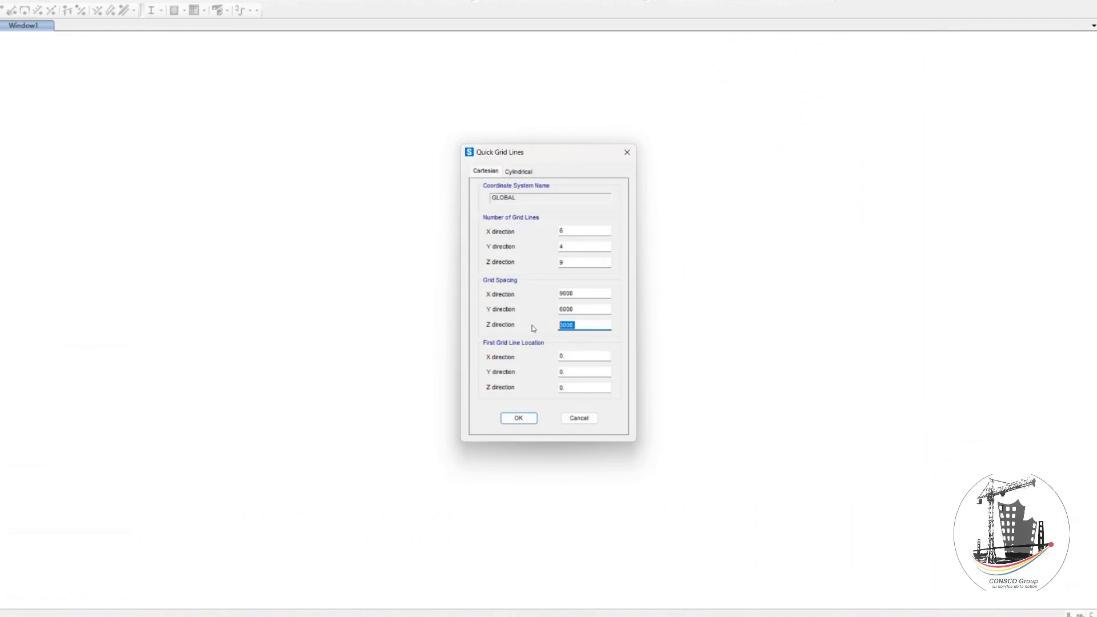
pyautogui.write('4135')
pyautogui.click(518, 418)
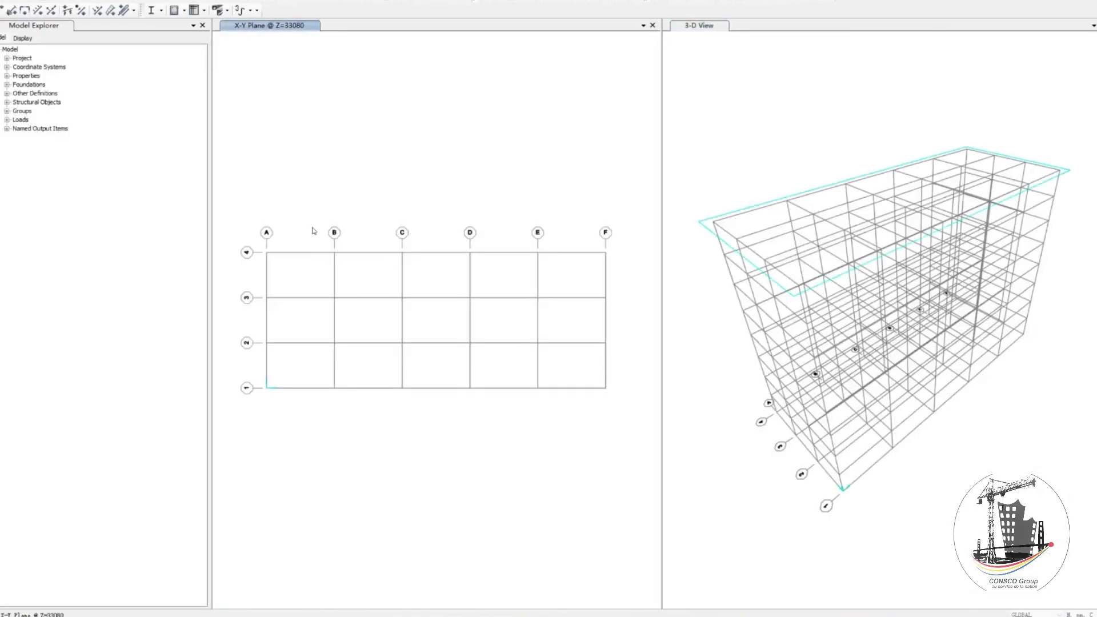
# Step: Examine the new building grid in the 3-D view at close and distant zoom levels
pyautogui.scroll(-5, 942, 320)
pyautogui.scroll(2, 971, 332)
pyautogui.click(989, 335)
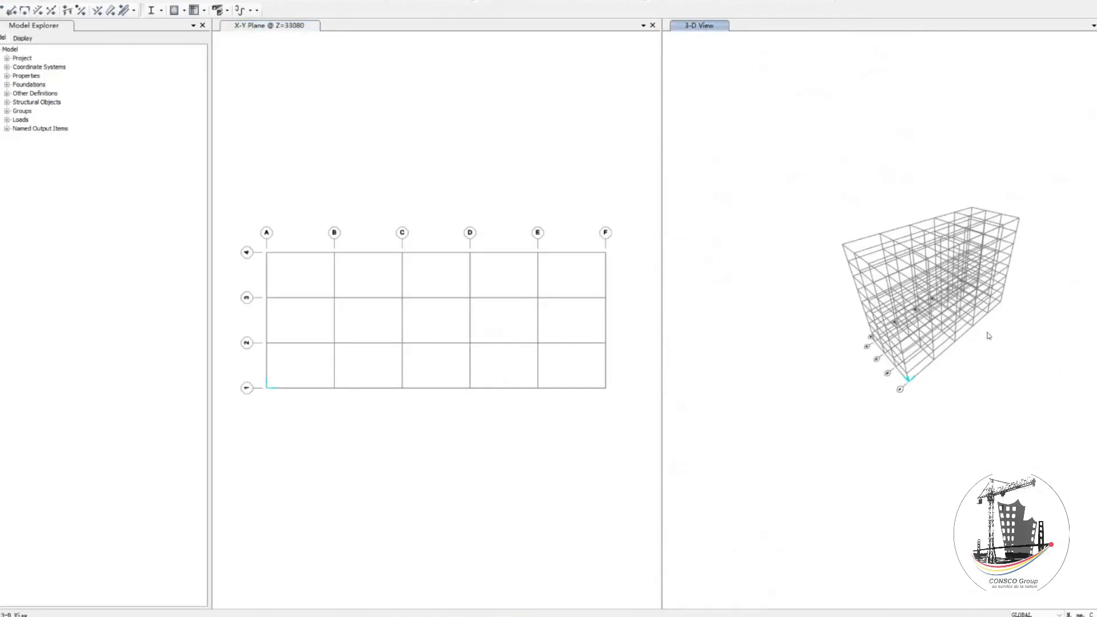
pyautogui.scroll(4, 902, 225)
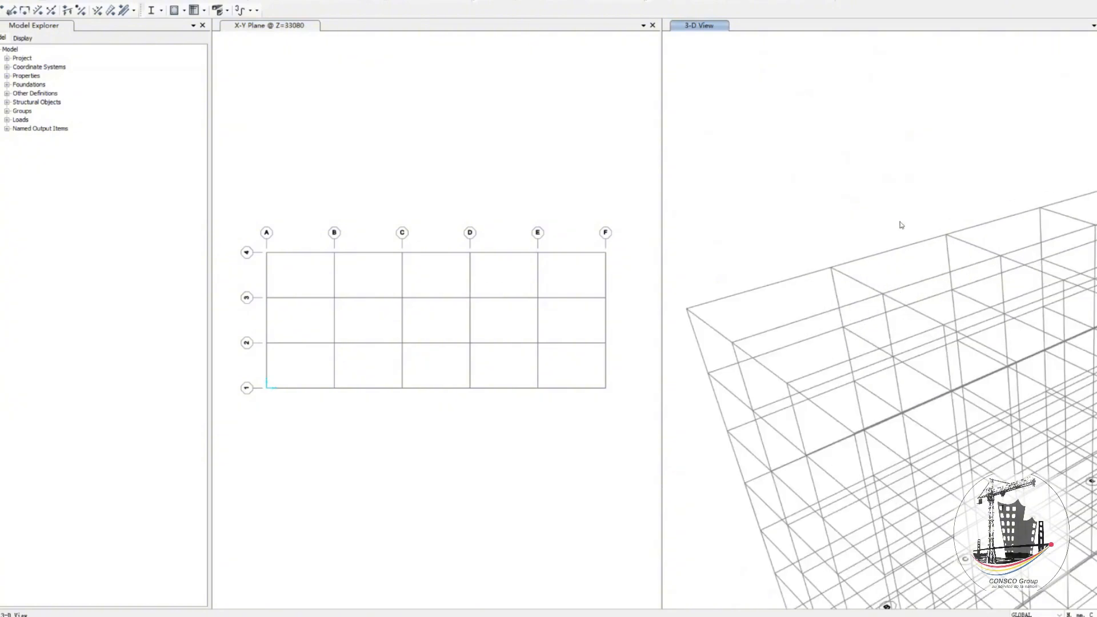
pyautogui.scroll(-6, 900, 222)
pyautogui.scroll(5, 900, 223)
pyautogui.scroll(-5, 900, 219)
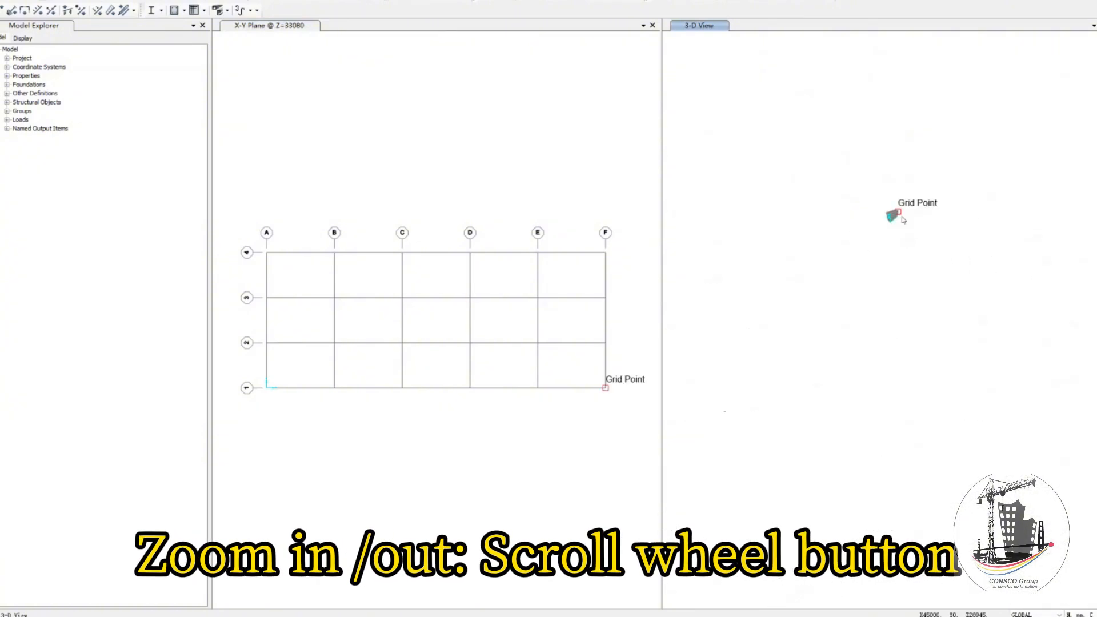
pyautogui.moveTo(900, 220); pyautogui.dragTo(751, 193, button='middle')
pyautogui.scroll(5, 750, 193)
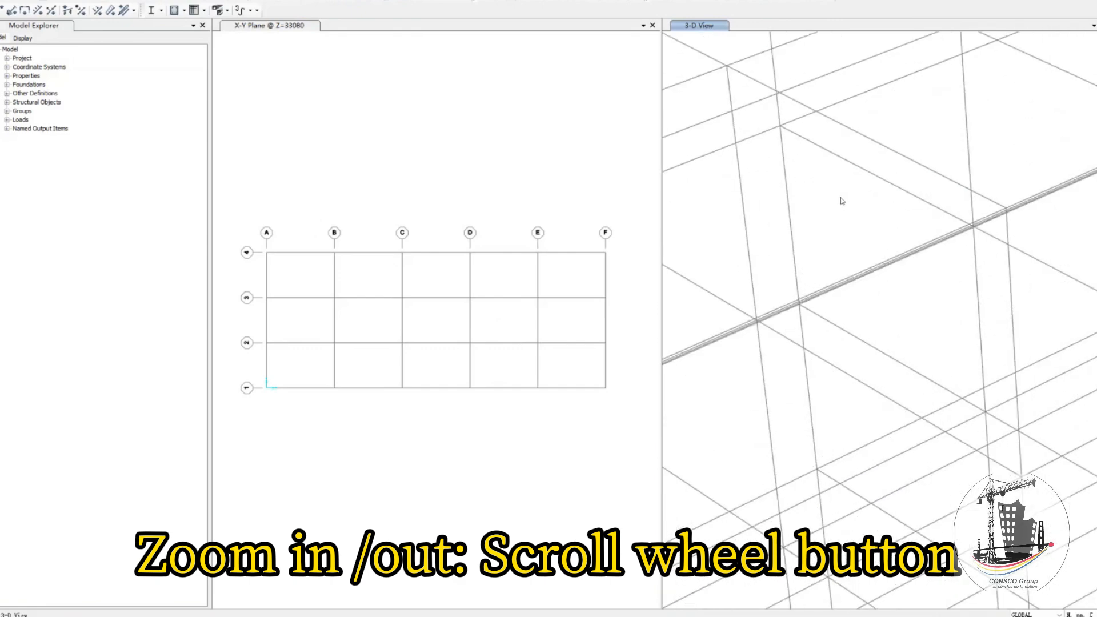
pyautogui.scroll(-7, 825, 182)
pyautogui.scroll(6, 862, 185)
pyautogui.scroll(-8, 857, 196)
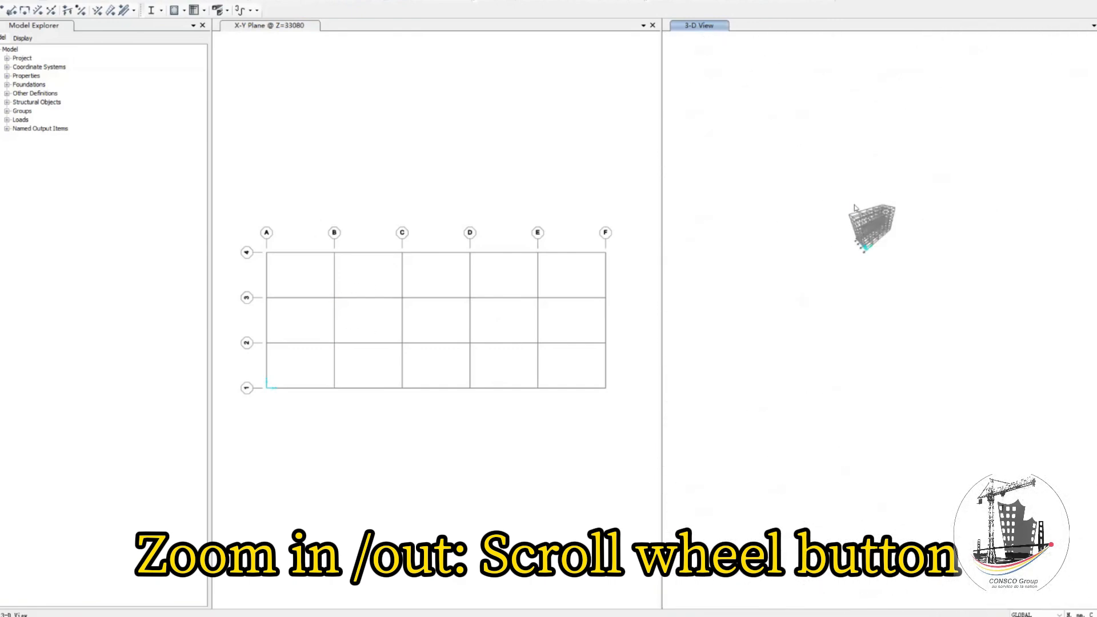
pyautogui.scroll(2, 852, 234)
pyautogui.scroll(4, 853, 233)
# Step: Pan and rotate the 3-D view to inspect the building grid from different sides
pyautogui.moveTo(883, 141); pyautogui.dragTo(823, 270, button='middle')
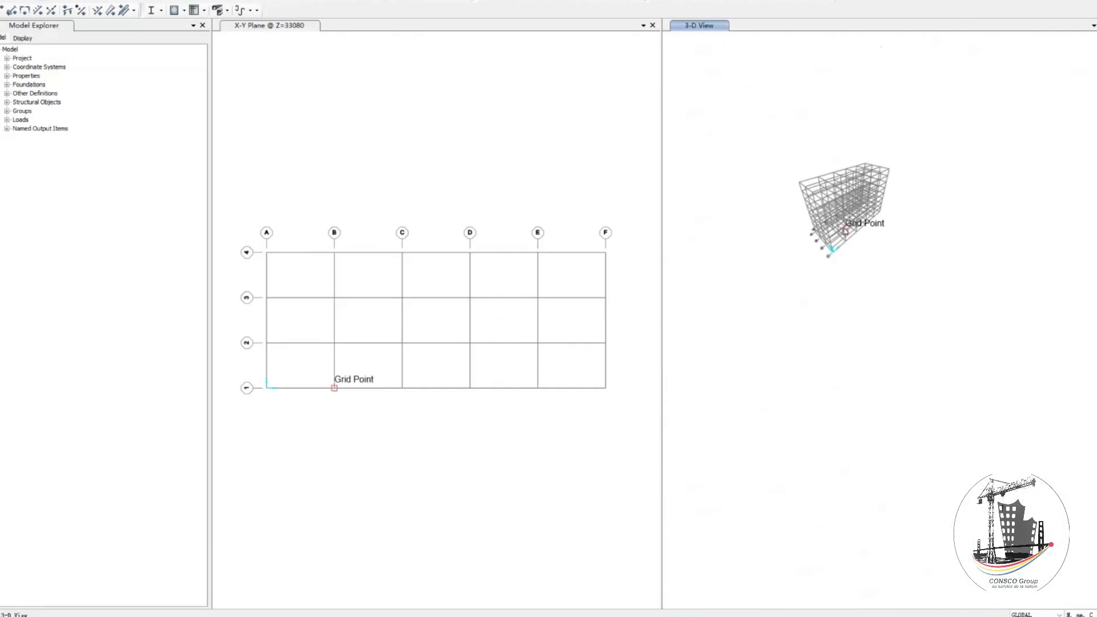
pyautogui.moveTo(841, 224); pyautogui.dragTo(835, 268, button='middle')
pyautogui.moveTo(885, 180); pyautogui.dragTo(920, 154, button='middle')
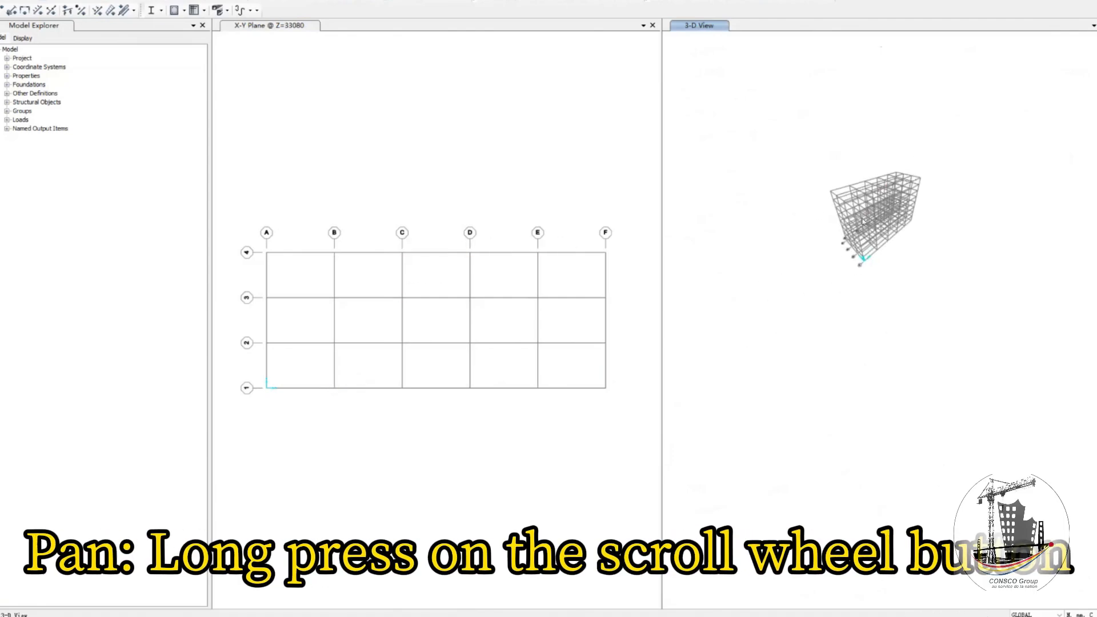
pyautogui.scroll(3, 863, 222)
pyautogui.moveTo(893, 196)
pyautogui.mouseDown(button='middle')
pyautogui.moveTo(968, 73)
pyautogui.moveTo(1017, 220)
pyautogui.moveTo(839, 171)
pyautogui.moveTo(702, 214)
pyautogui.moveTo(800, 260)
pyautogui.moveTo(863, 223)
pyautogui.mouseUp(button='middle')
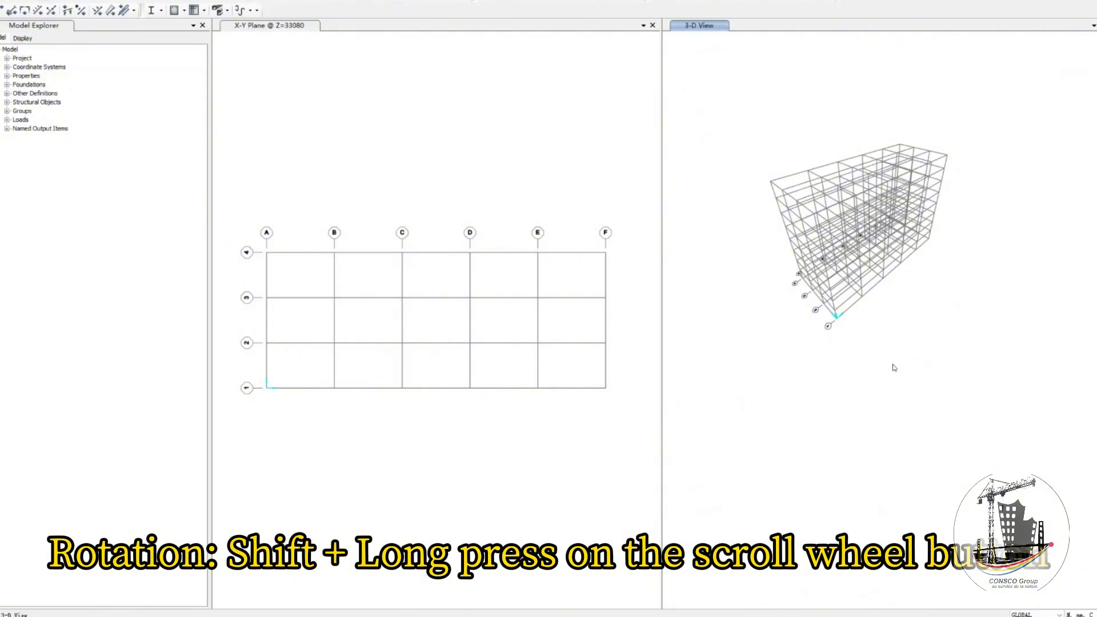
pyautogui.keyDown('shift'); pyautogui.moveTo(893, 368); pyautogui.dragTo(900, 342, button='middle'); pyautogui.keyUp('shift')
pyautogui.keyDown('shift'); pyautogui.moveTo(956, 174); pyautogui.dragTo(975, 150, button='middle'); pyautogui.keyUp('shift')
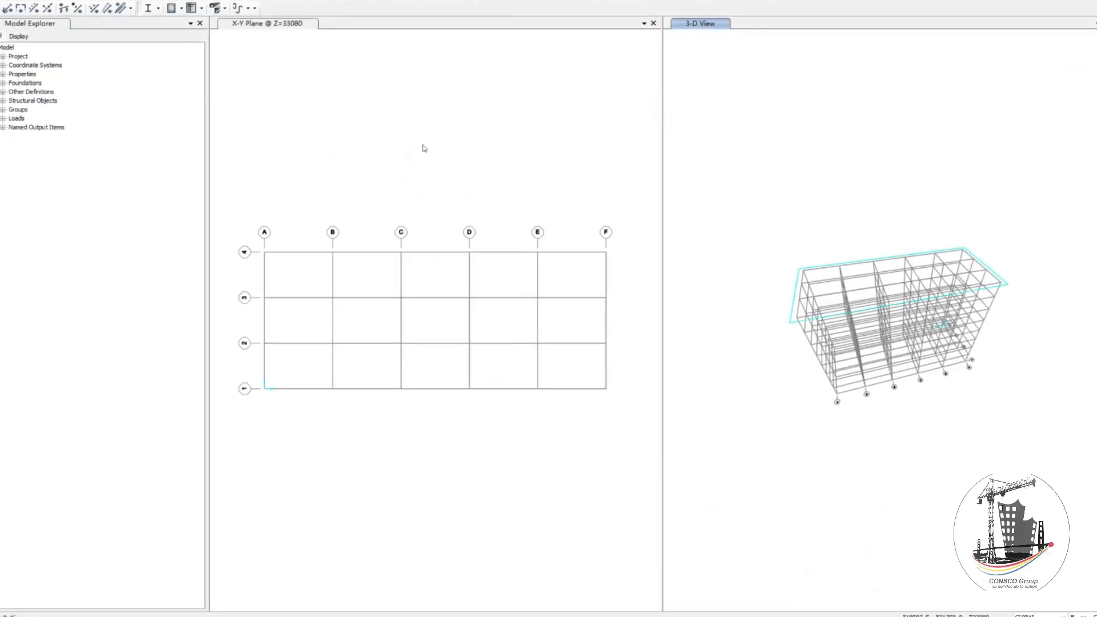
pyautogui.scroll(3, 866, 241)
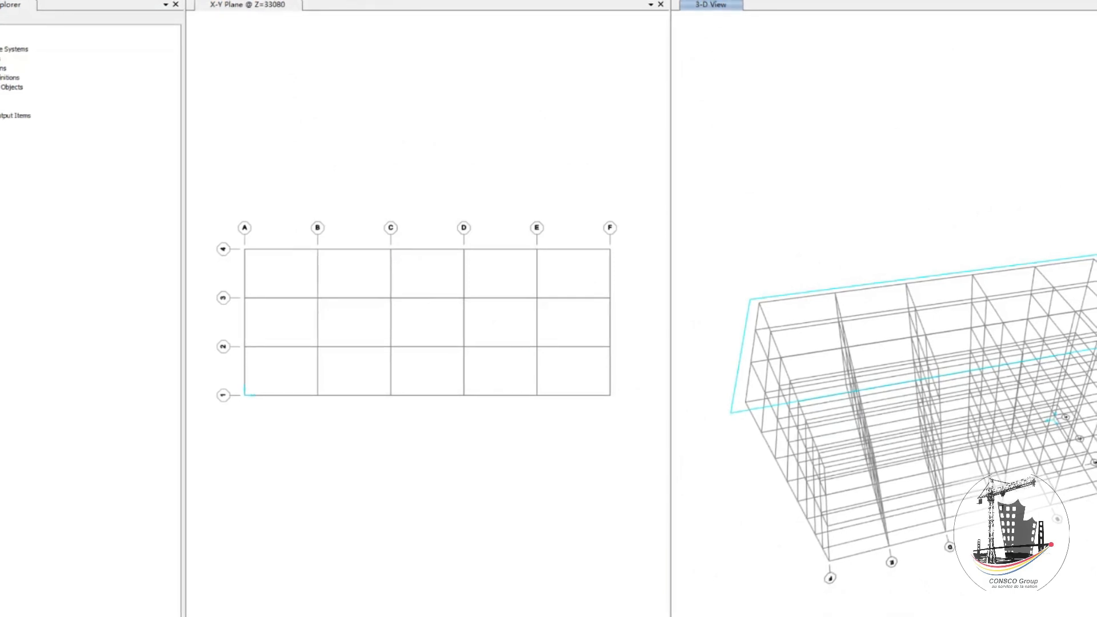
# Step: Switch the 3-D window to the X-Z elevation at Y=18000
pyautogui.click(270, 1)
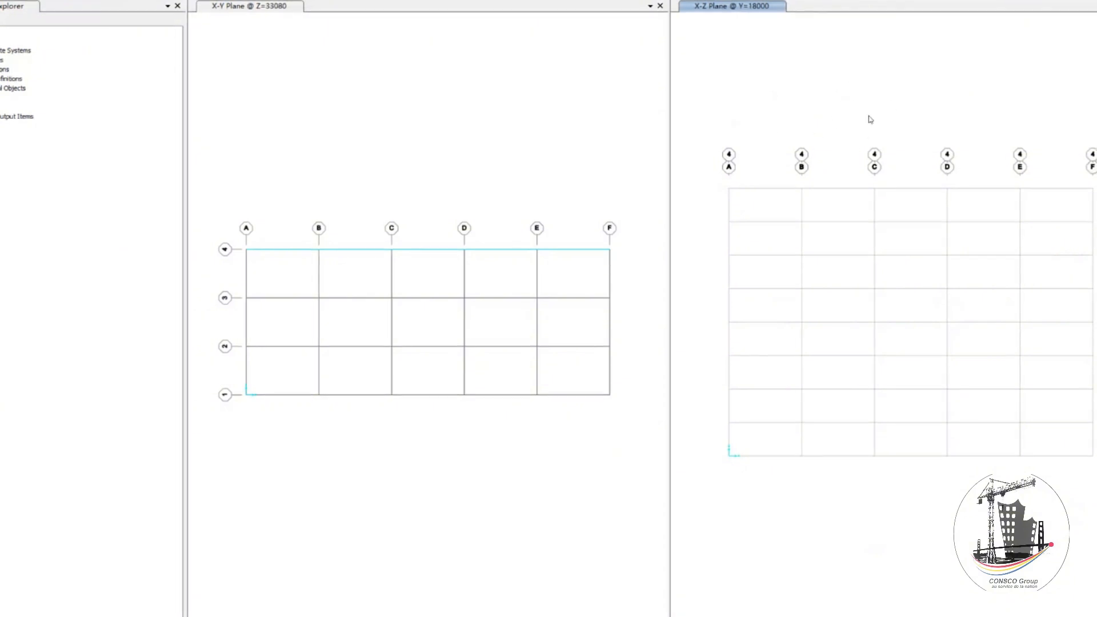
pyautogui.click(607, 25)
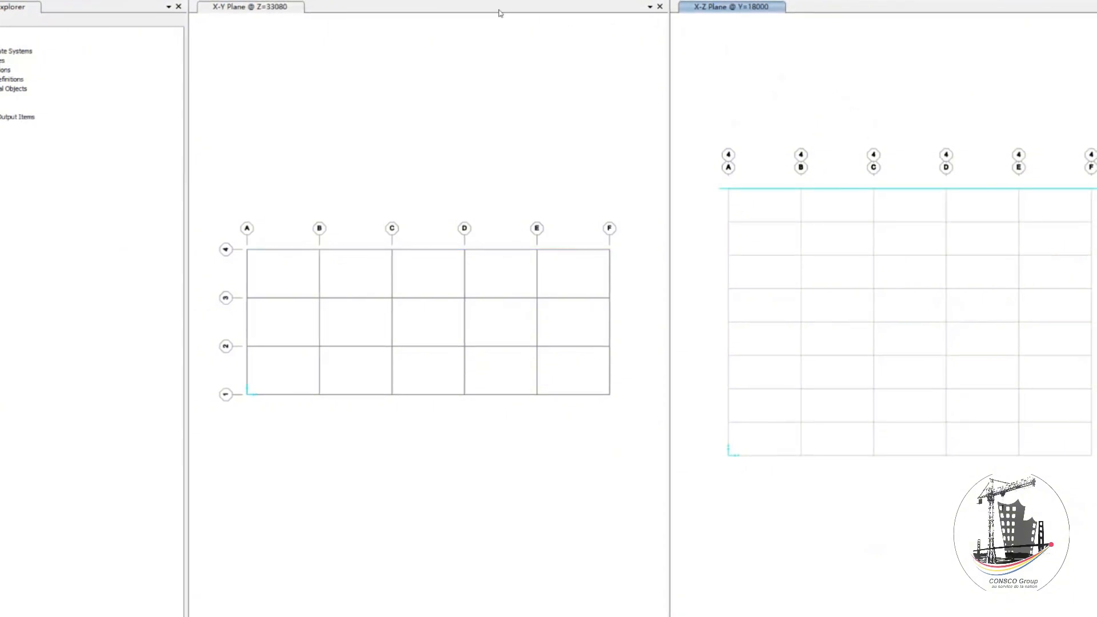
pyautogui.click(697, 20)
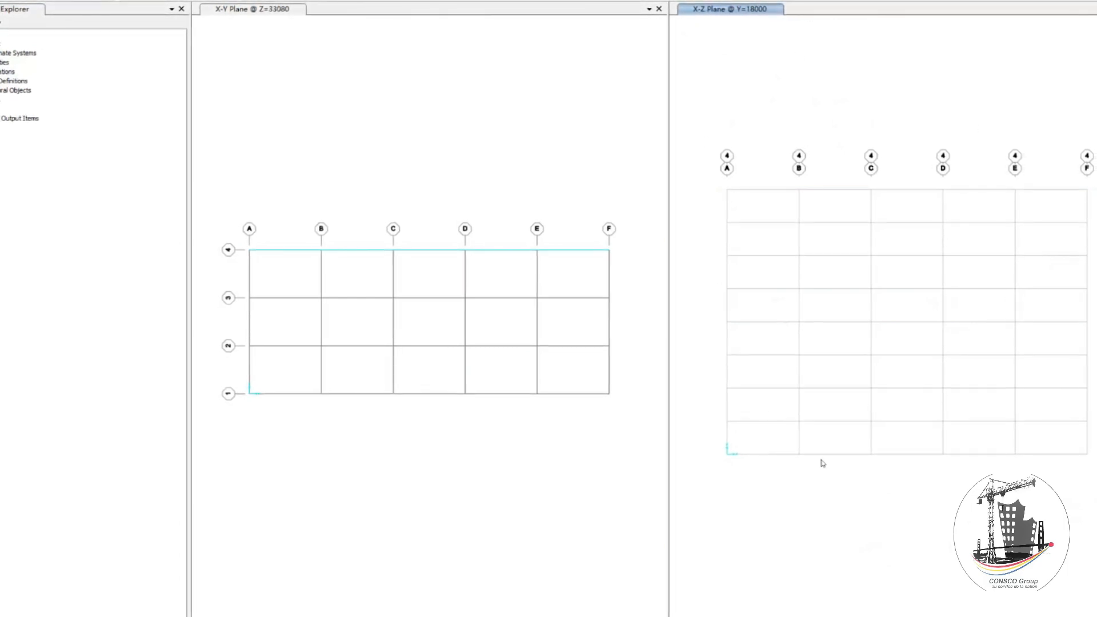
pyautogui.click(252, 260)
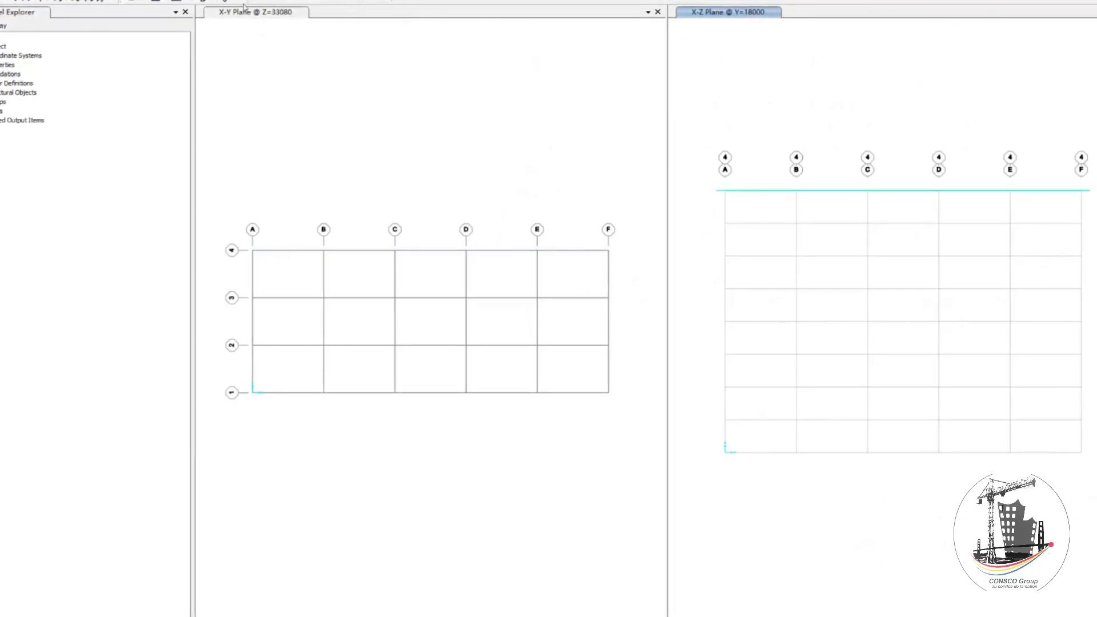
# Step: Alternate the active window between the X-Y plan and the X-Z elevation to compare their plane indicators
pyautogui.click(377, 73)
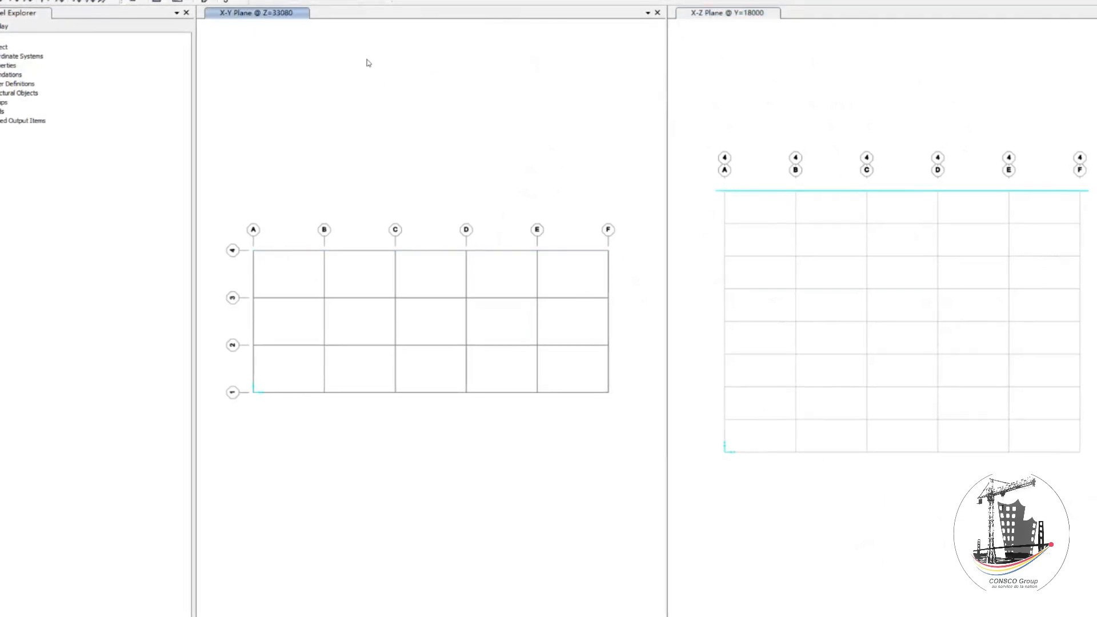
pyautogui.click(786, 82)
pyautogui.click(367, 54)
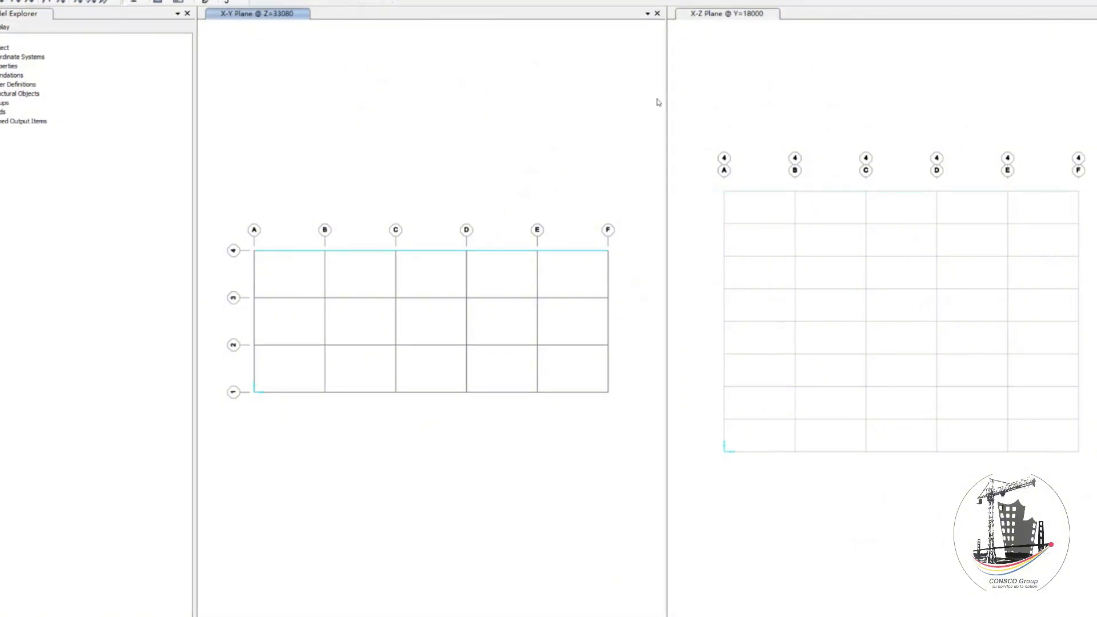
pyautogui.click(760, 86)
pyautogui.click(384, 88)
pyautogui.click(765, 96)
pyautogui.click(394, 100)
pyautogui.click(769, 108)
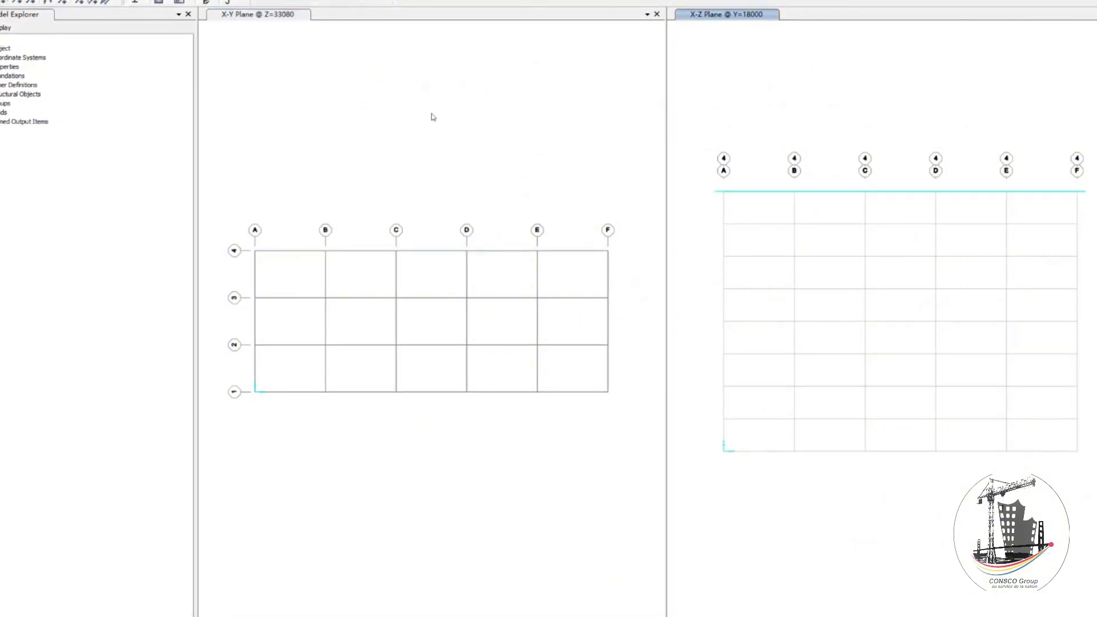
pyautogui.click(400, 115)
pyautogui.click(758, 116)
pyautogui.click(399, 107)
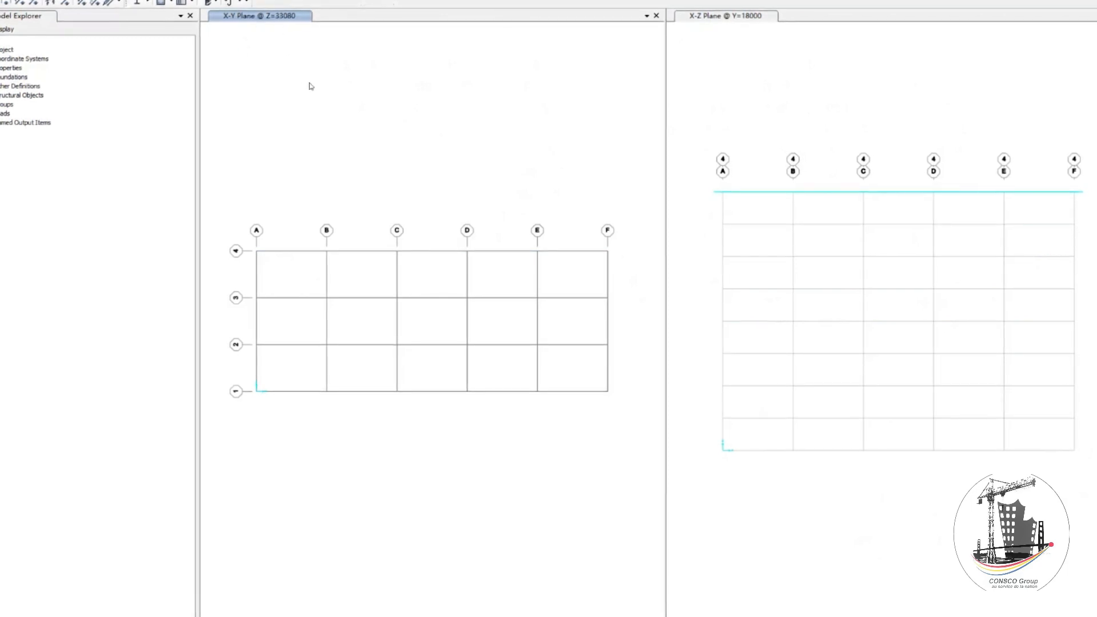
pyautogui.click(781, 122)
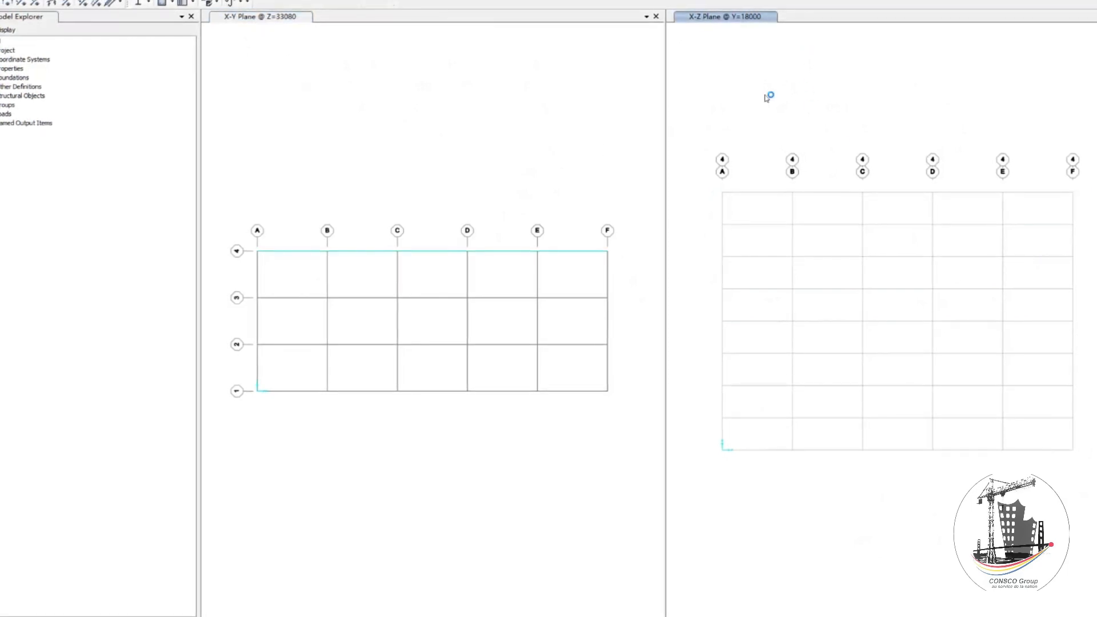
# Step: Show the Y-Z elevation at X=45000 in the plan window and return that window to the X-Y plan
pyautogui.click(648, 84)
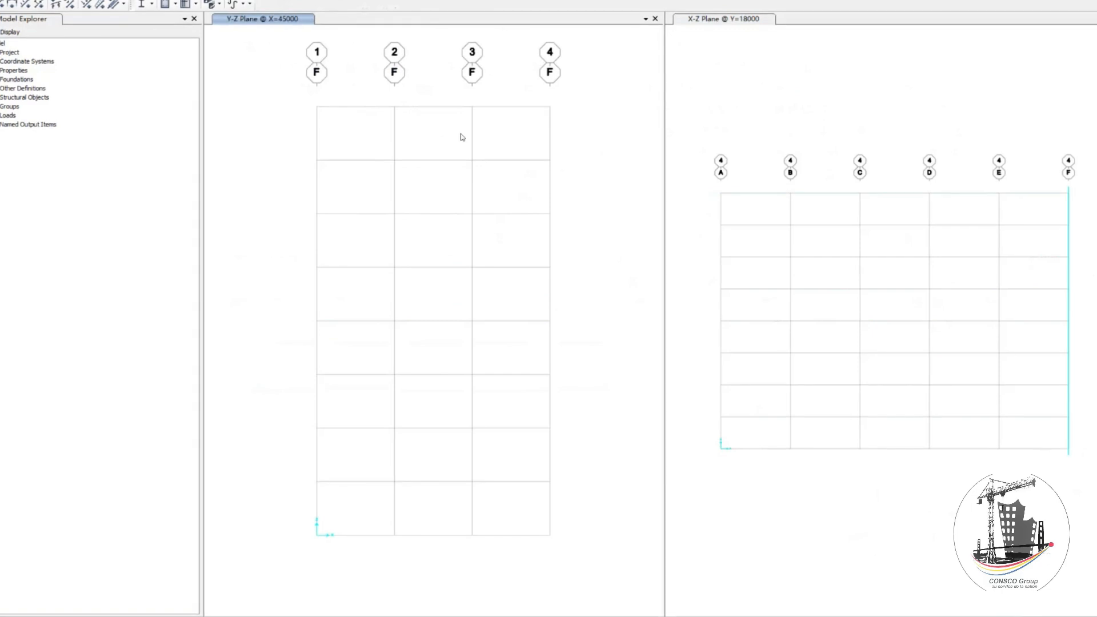
pyautogui.click(276, 4)
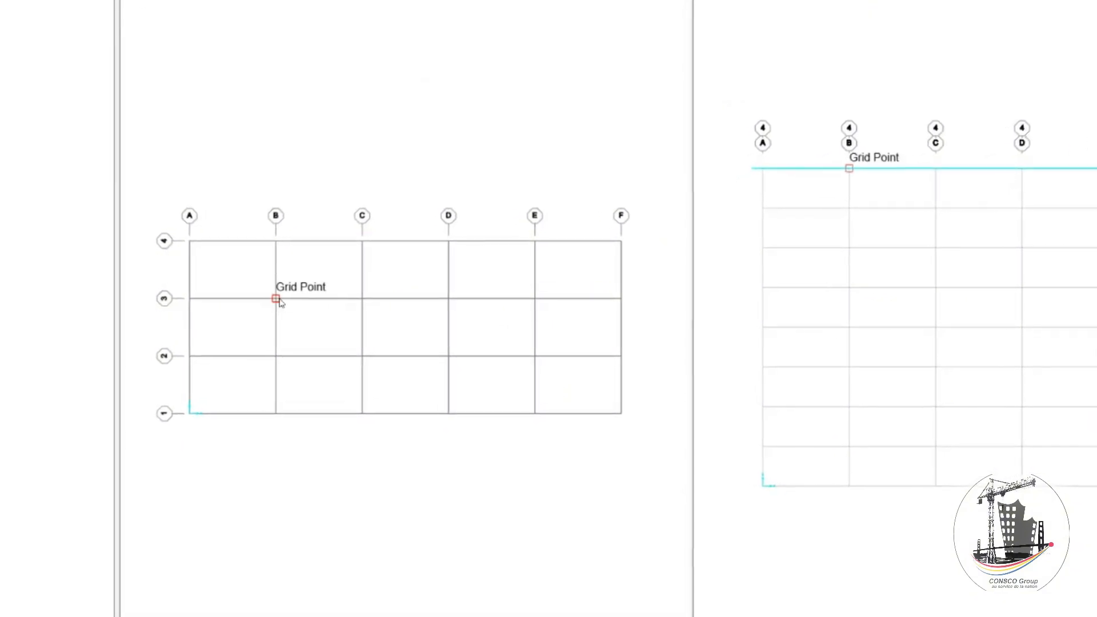
# Step: Open the GLOBAL grid system's data for editing and set the ordinate of Y grid line 3 to 15000 mm
pyautogui.rightClick(281, 298)
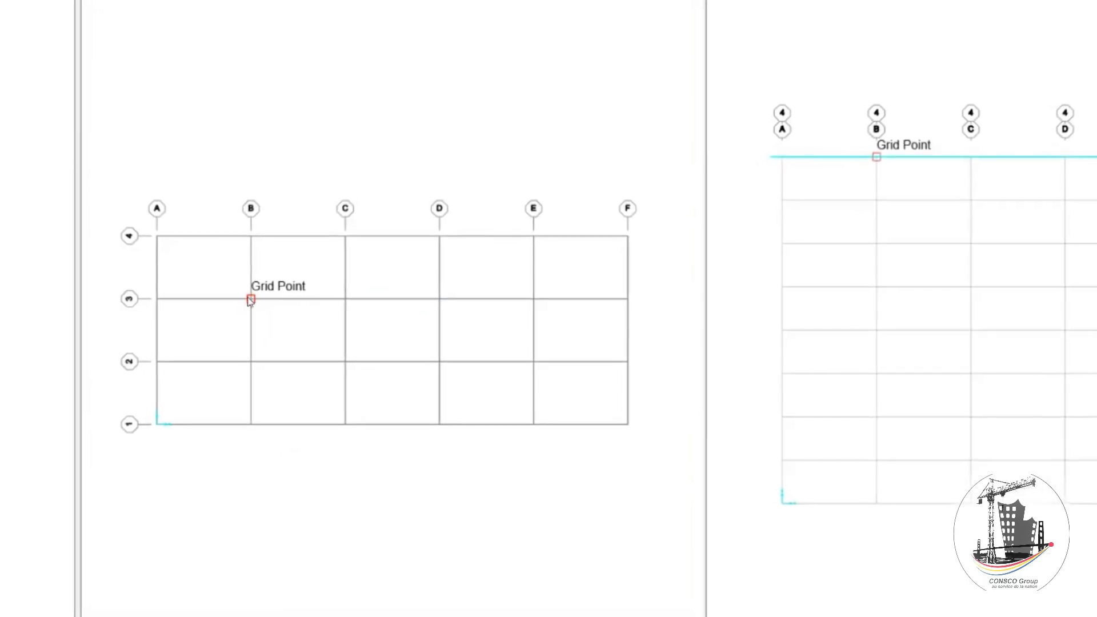
pyautogui.rightClick(256, 298)
pyautogui.click(308, 310)
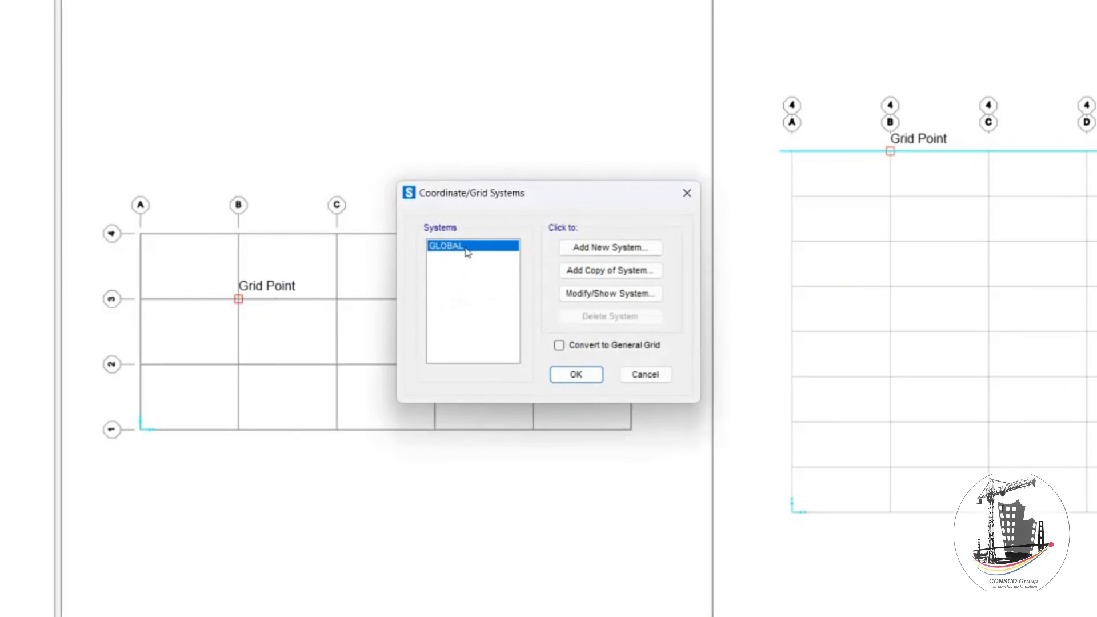
pyautogui.click(590, 296)
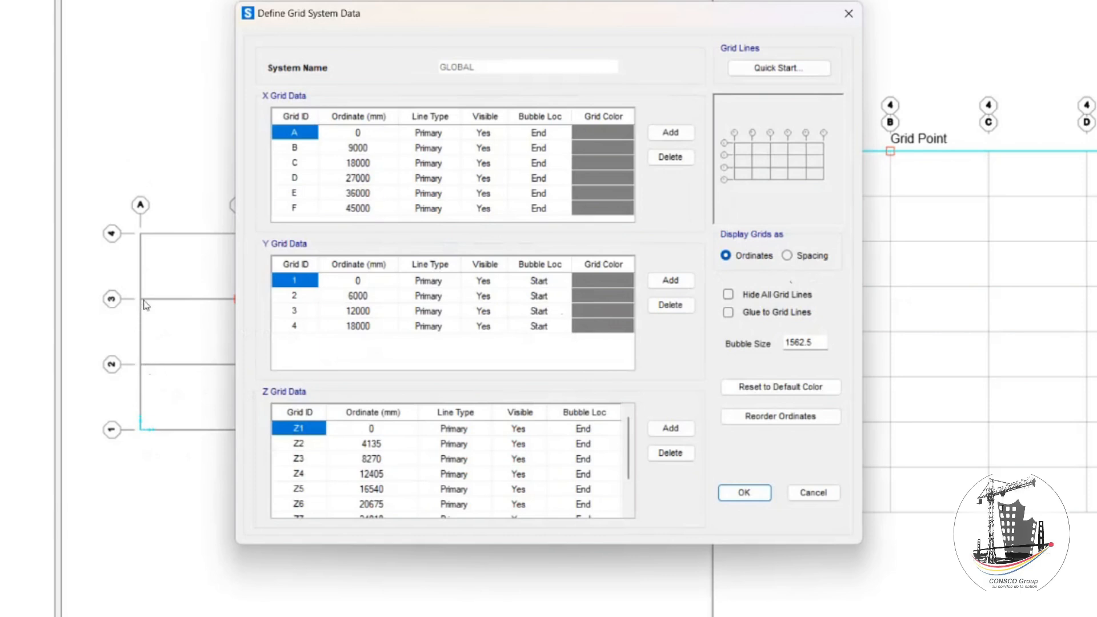
pyautogui.click(361, 313)
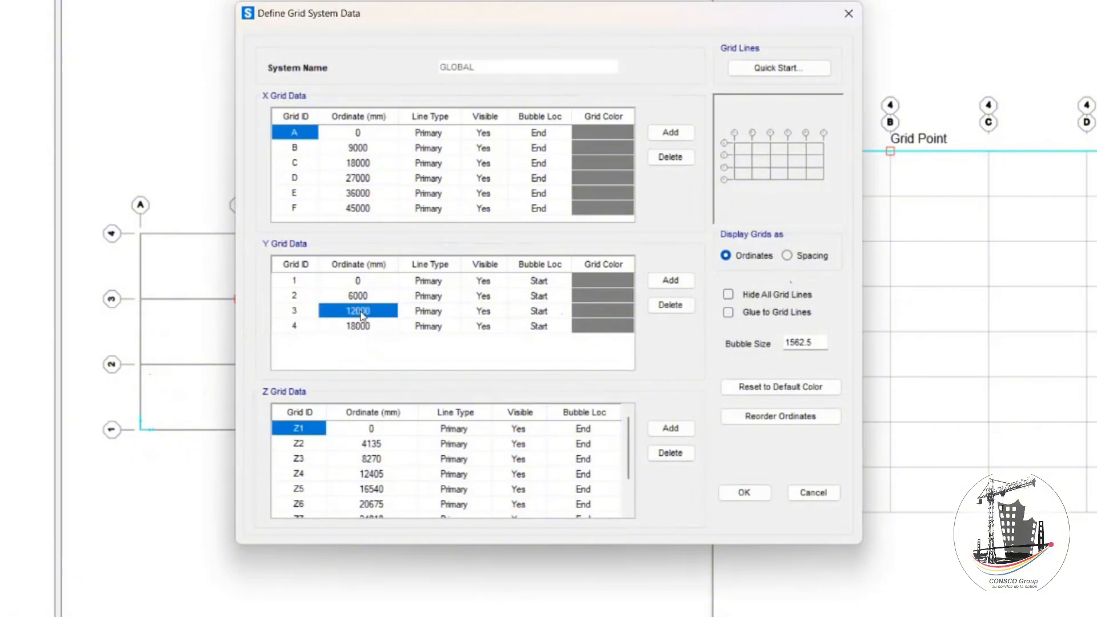
pyautogui.write('150')
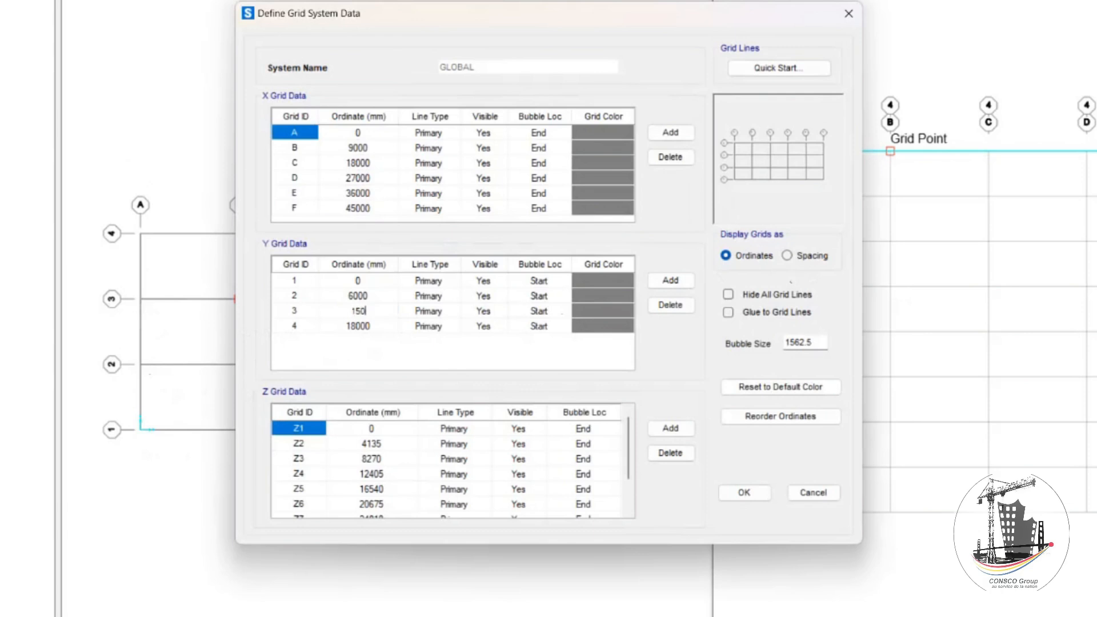
pyautogui.press('Return')
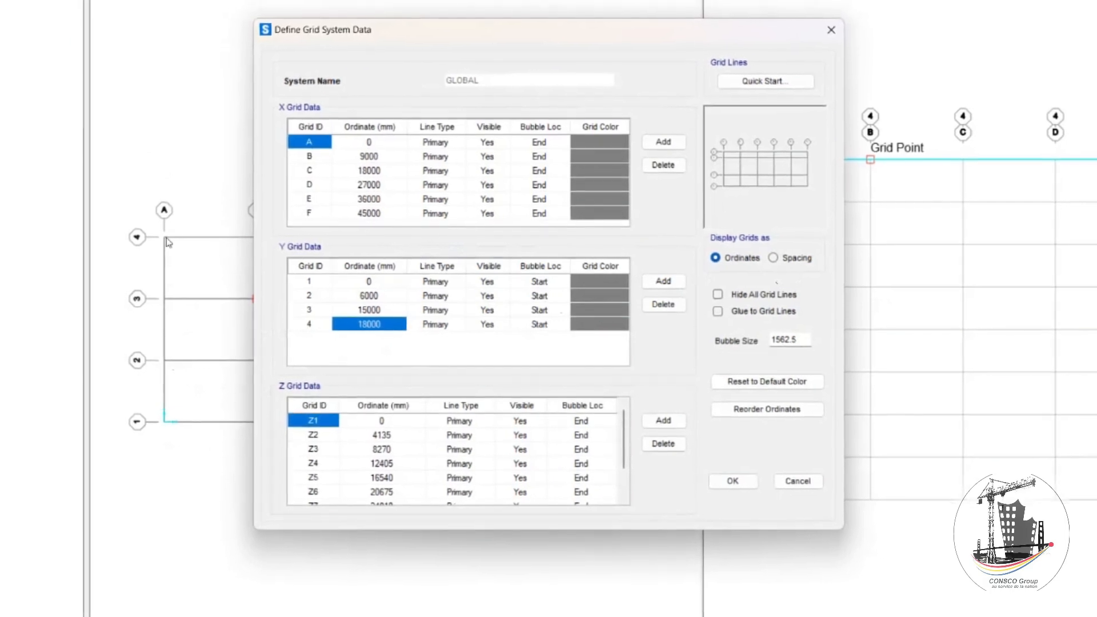
# Step: Set the ordinate of Y grid line 4 to 21000 mm and apply the grid changes to the model
pyautogui.doubleClick(382, 327)
pyautogui.write('21000')
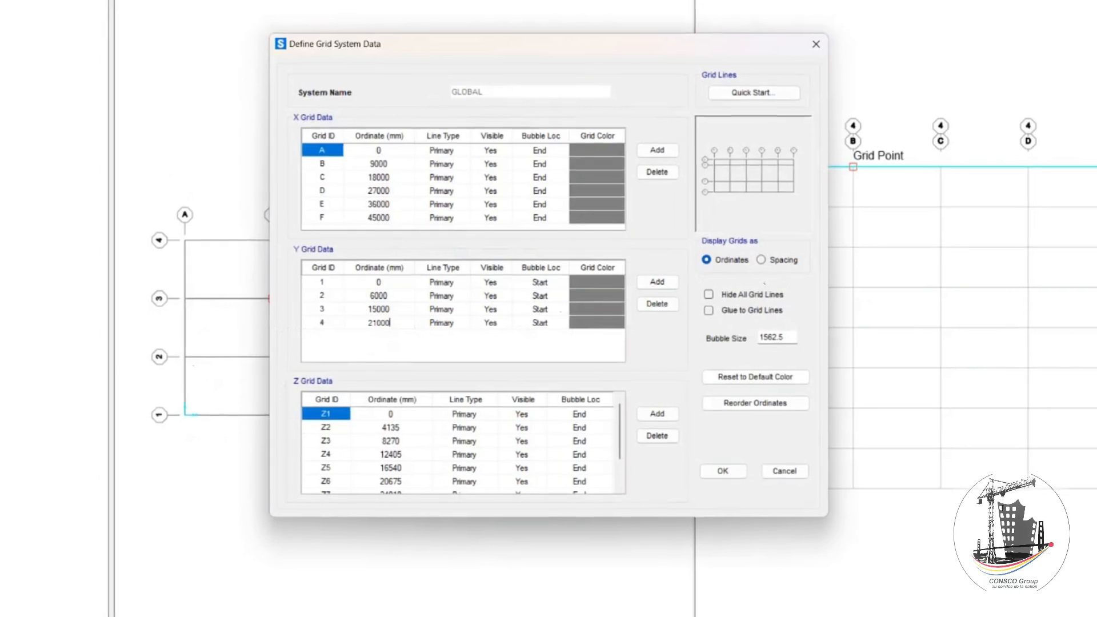
pyautogui.press('Return')
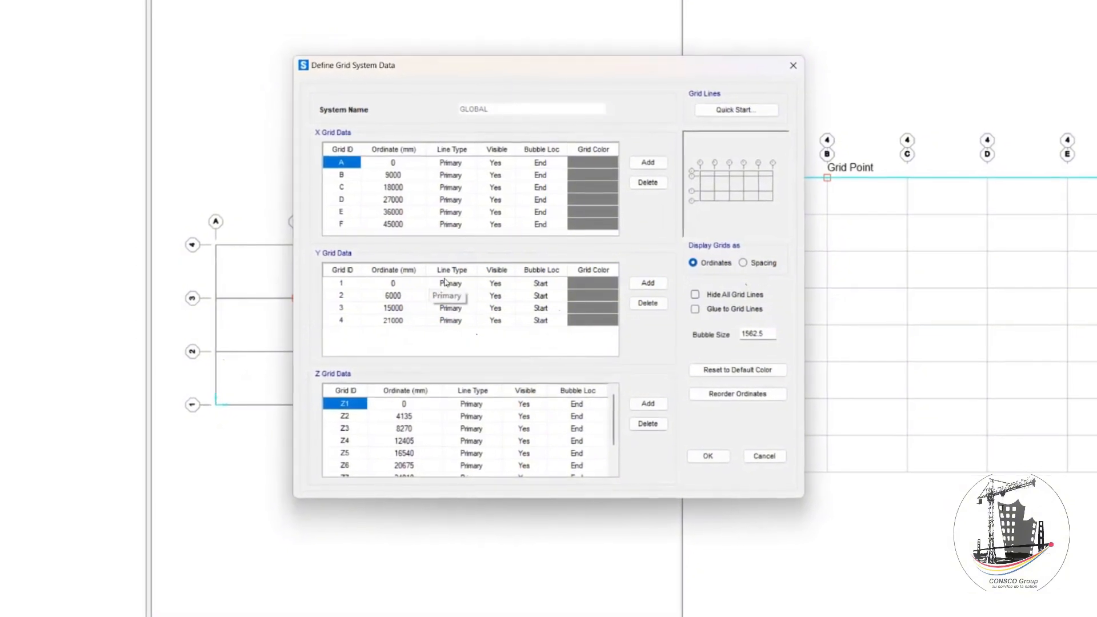
pyautogui.click(706, 453)
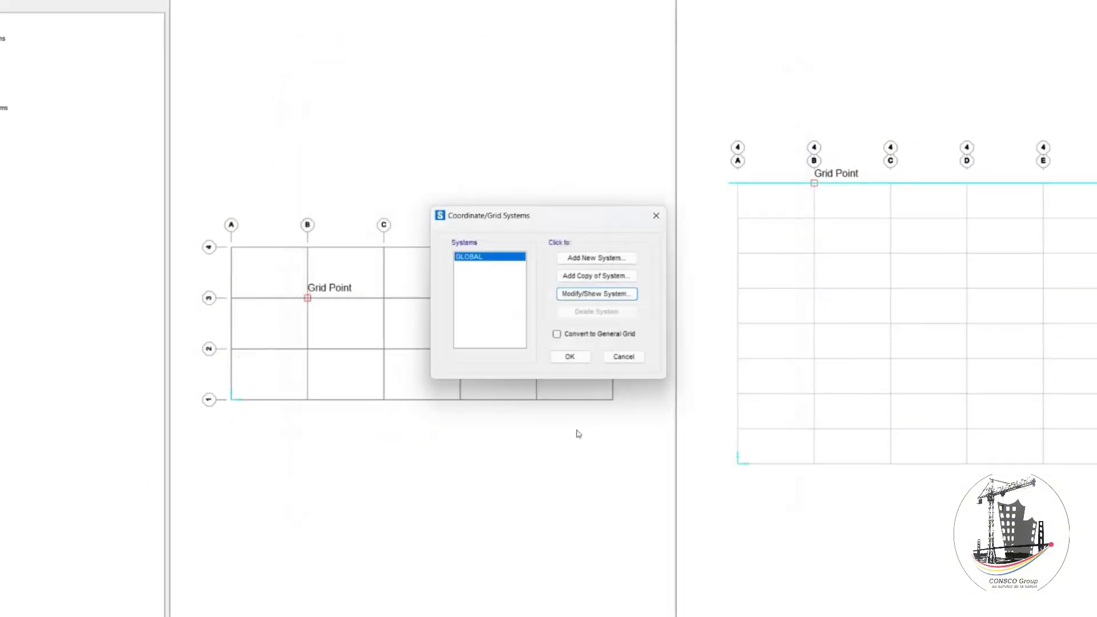
pyautogui.click(569, 357)
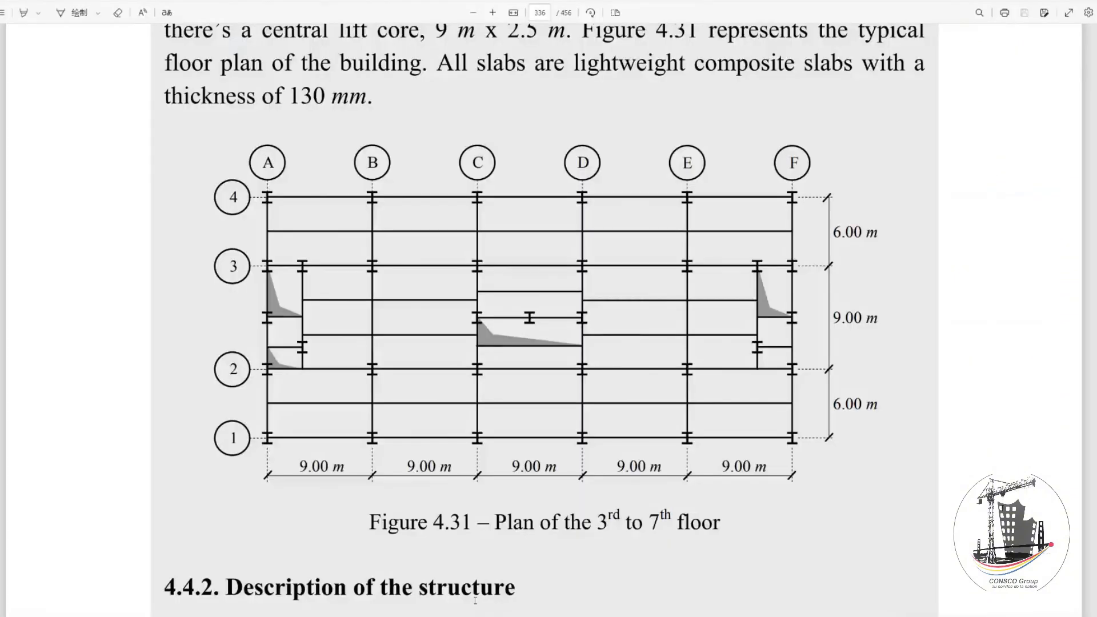
# Step: Switch to the design example PDF and read the paragraph on the building's bays and storey heights
pyautogui.scroll(12, 397, 324)
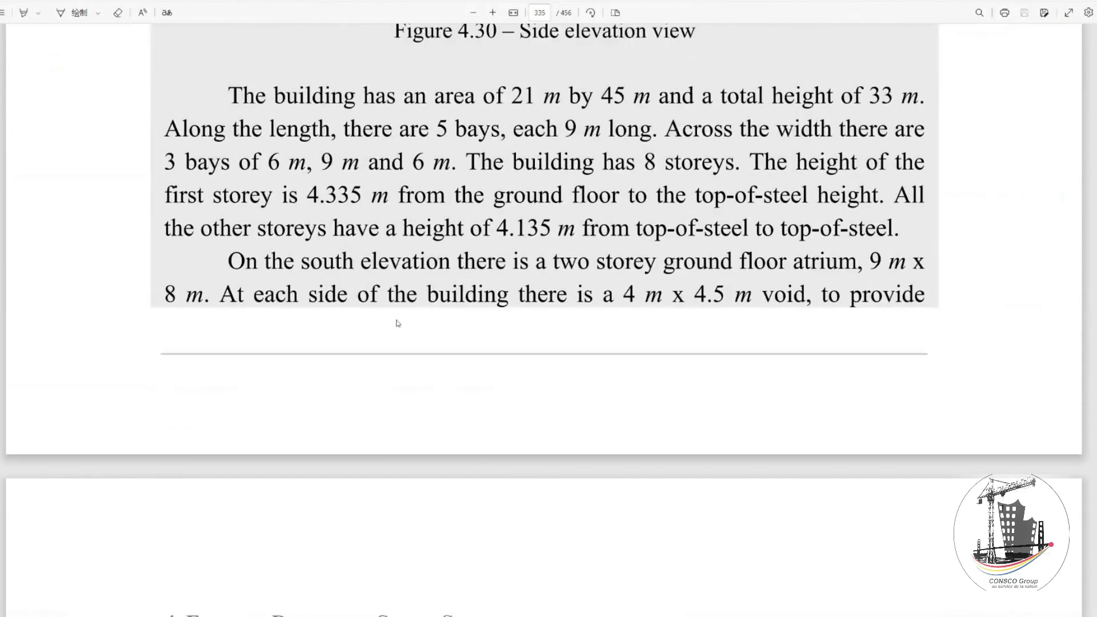
pyautogui.scroll(2, 397, 323)
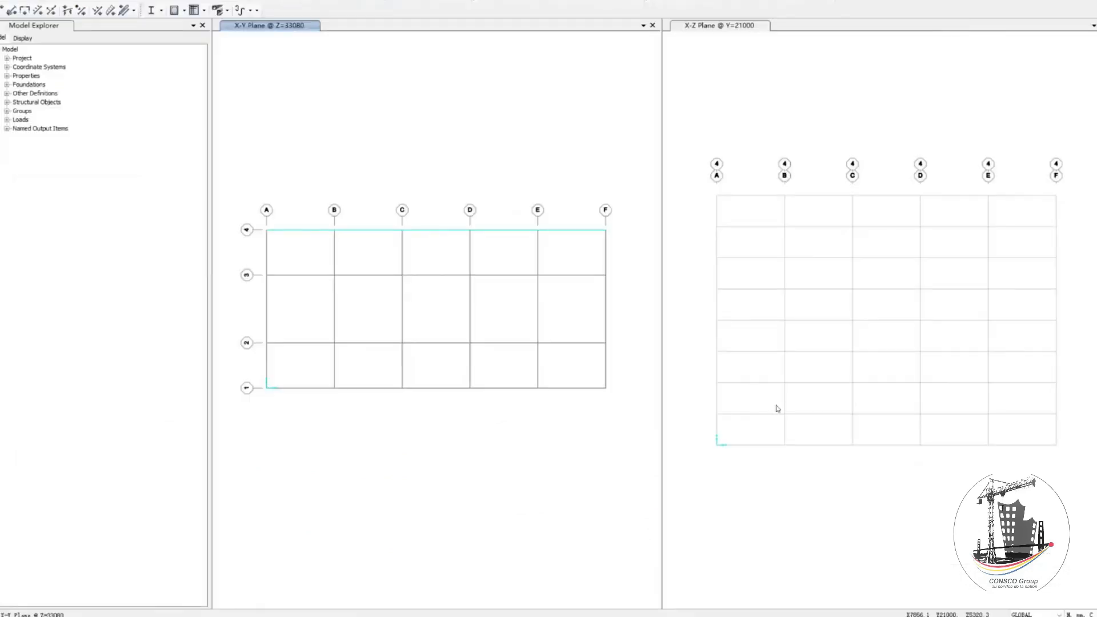
pyautogui.click(784, 414)
pyautogui.rightClick(784, 412)
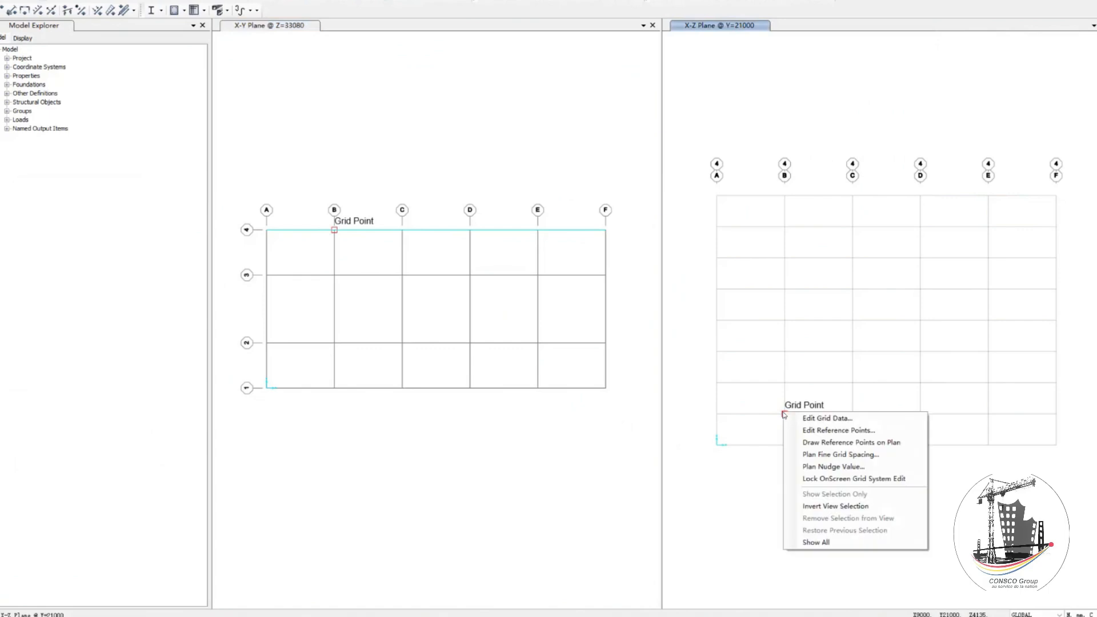
pyautogui.click(823, 425)
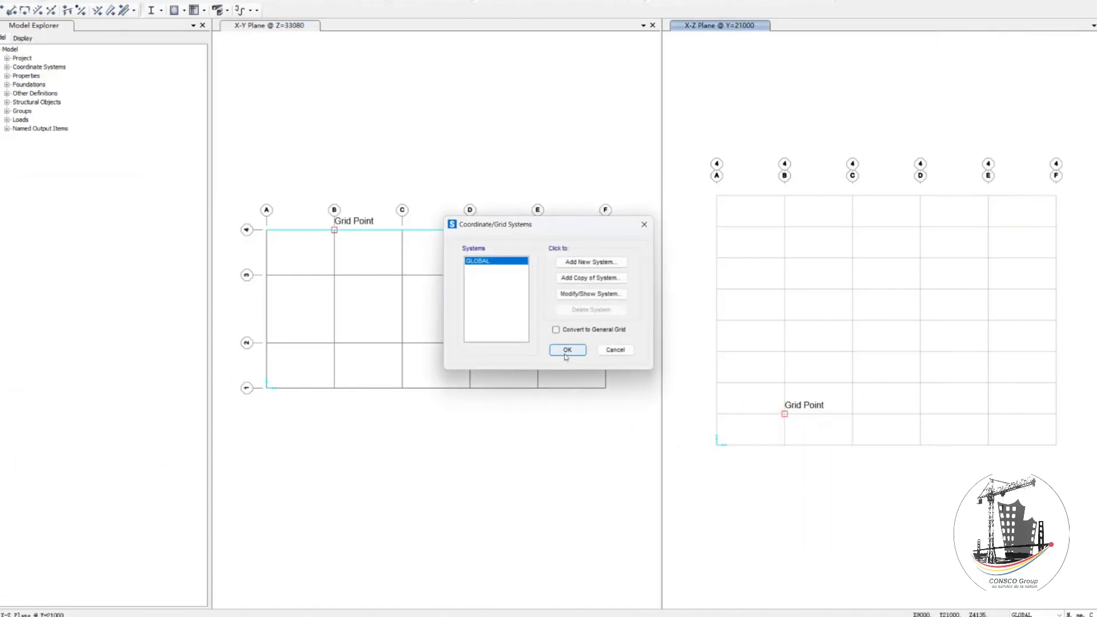
pyautogui.click(567, 349)
pyautogui.click(796, 443)
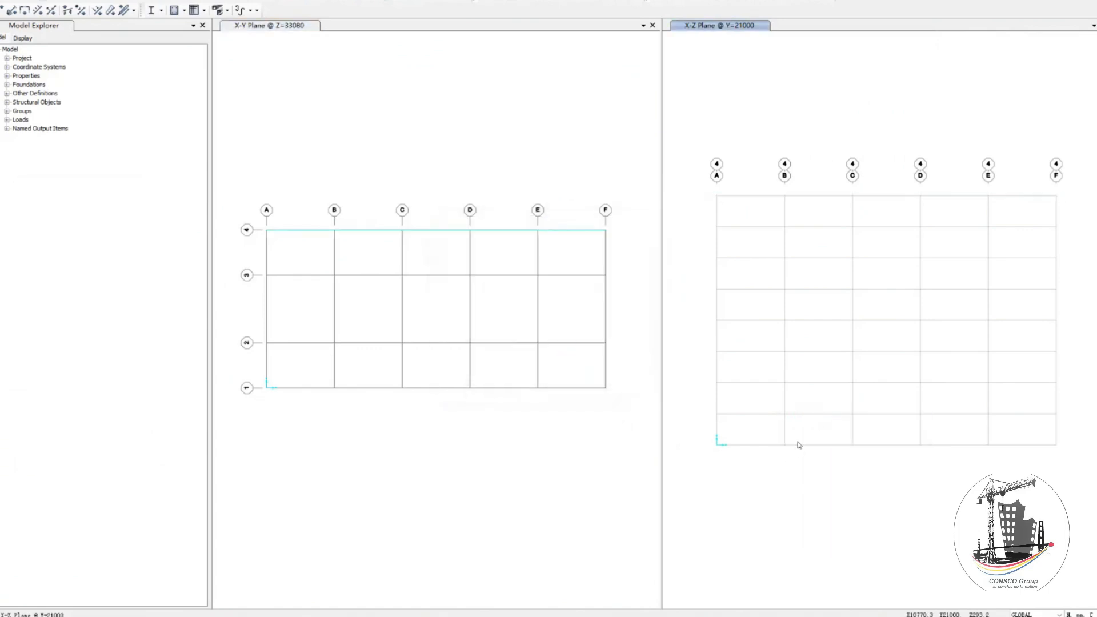
# Step: Set the ordinate of Z grid line Z2 to 4335 mm in the GLOBAL grid system and apply the change
pyautogui.rightClick(785, 414)
pyautogui.click(831, 419)
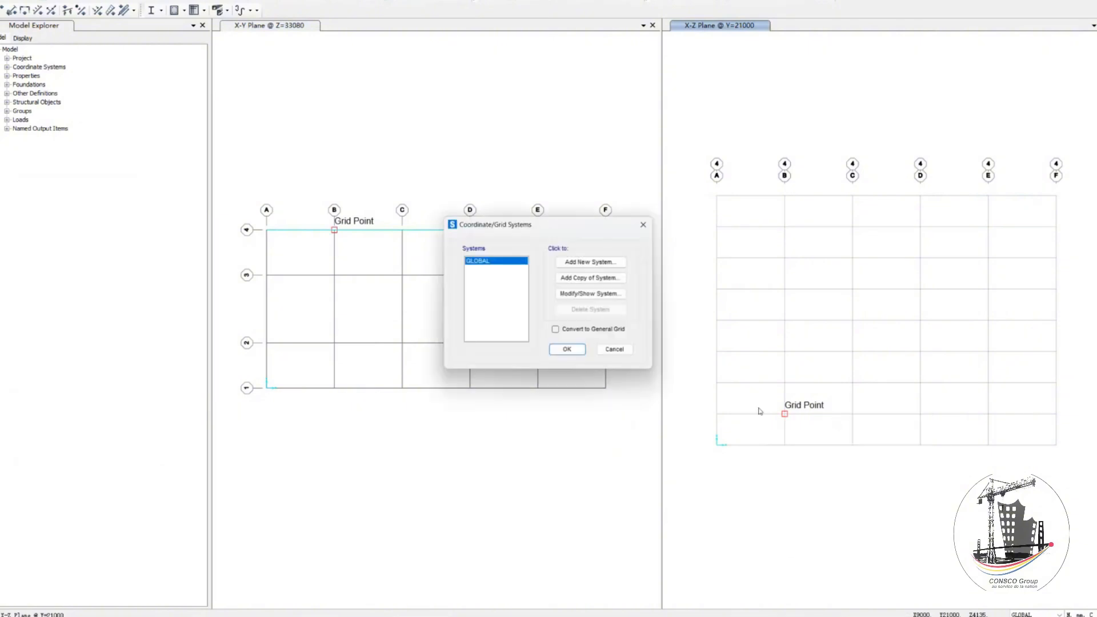
pyautogui.click(591, 293)
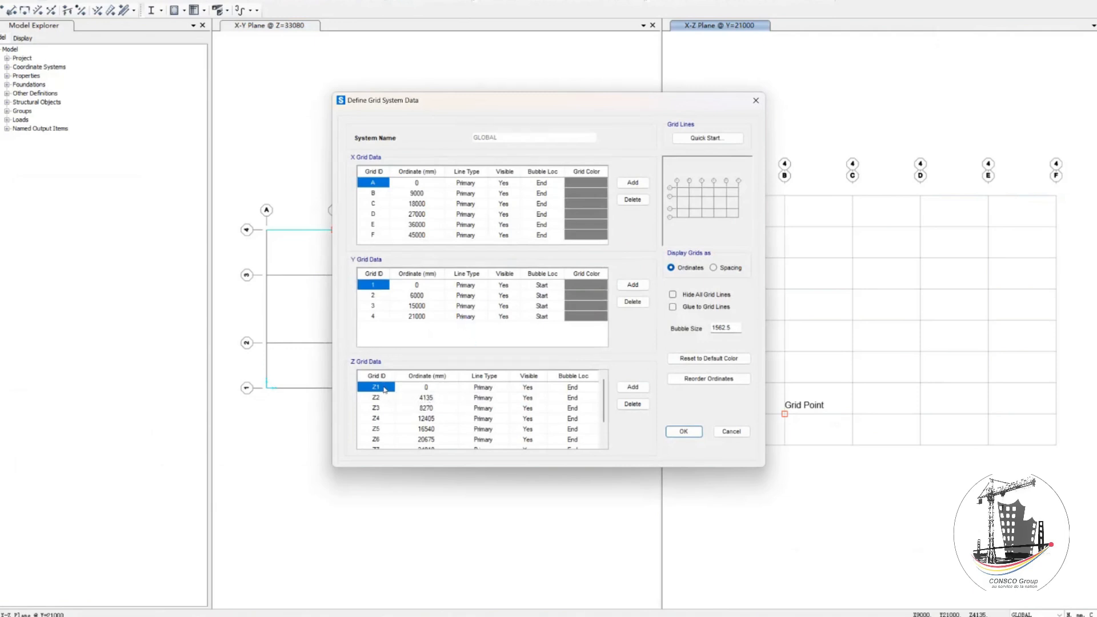
pyautogui.click(425, 399)
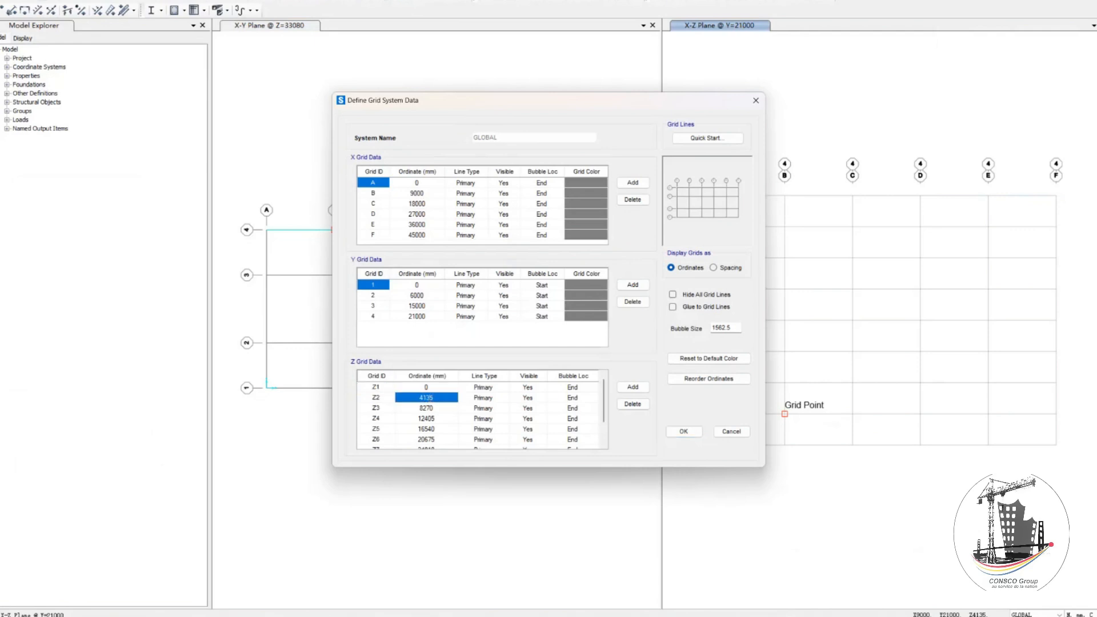
pyautogui.write('4')
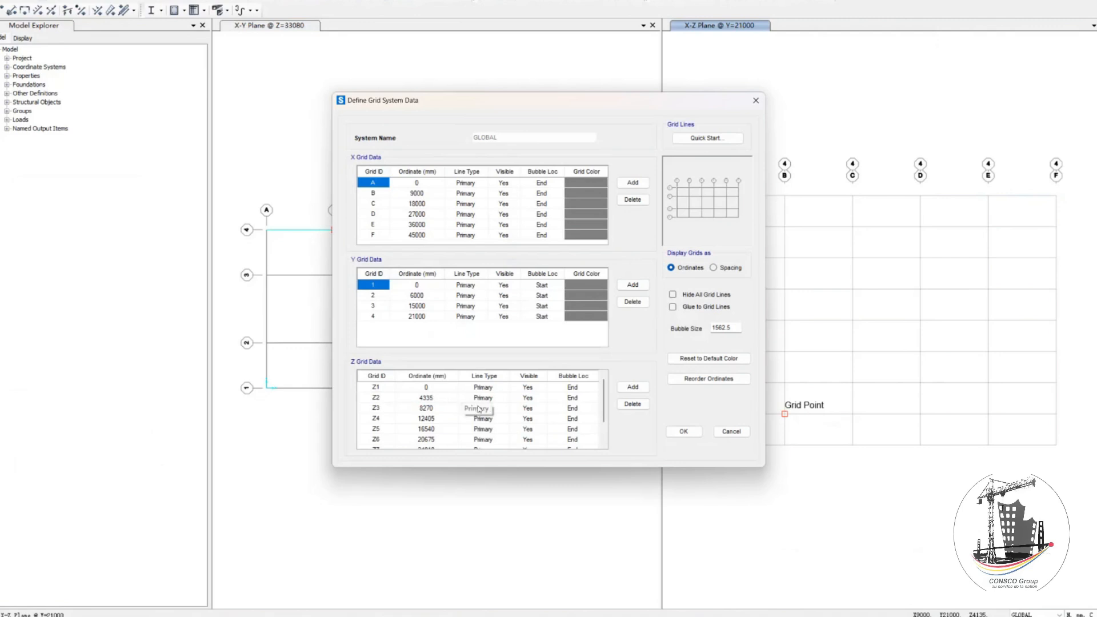
pyautogui.click(426, 408)
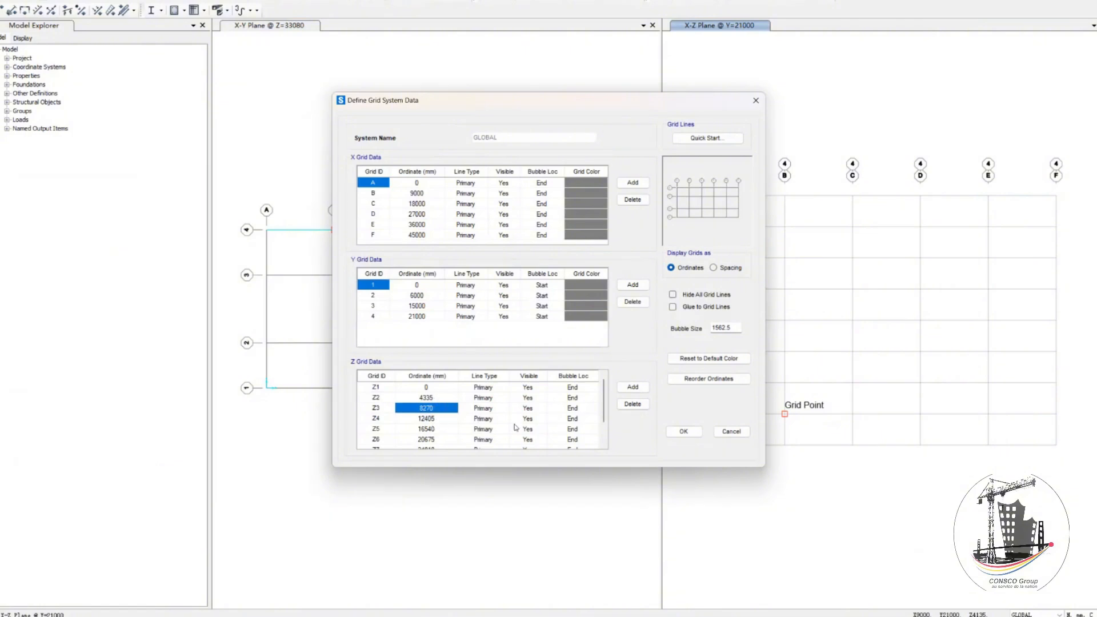
pyautogui.click(684, 431)
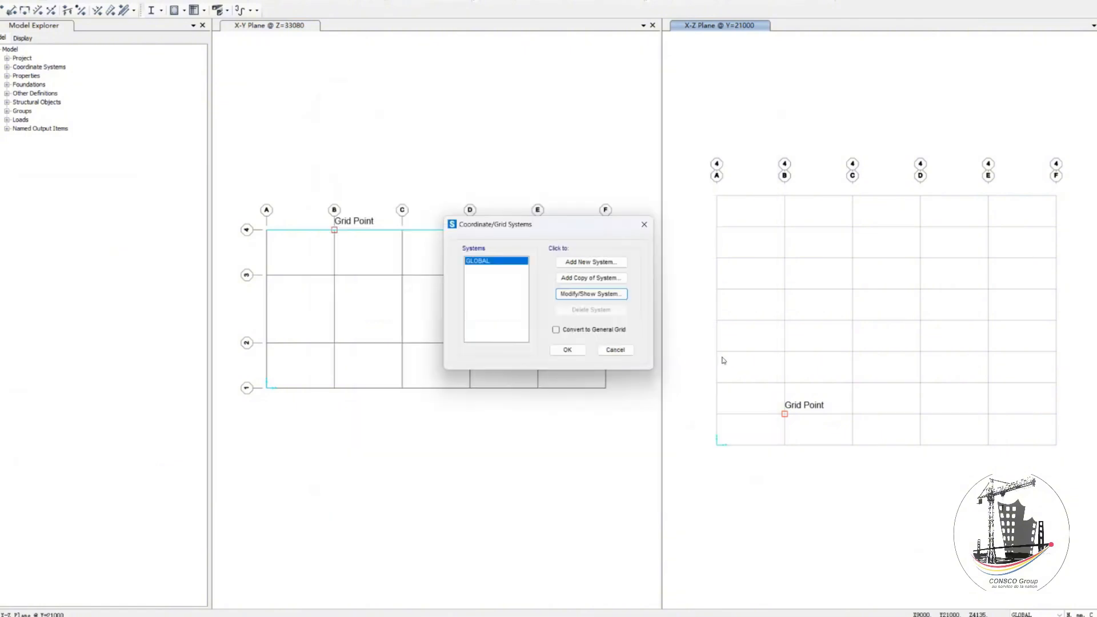
pyautogui.click(578, 351)
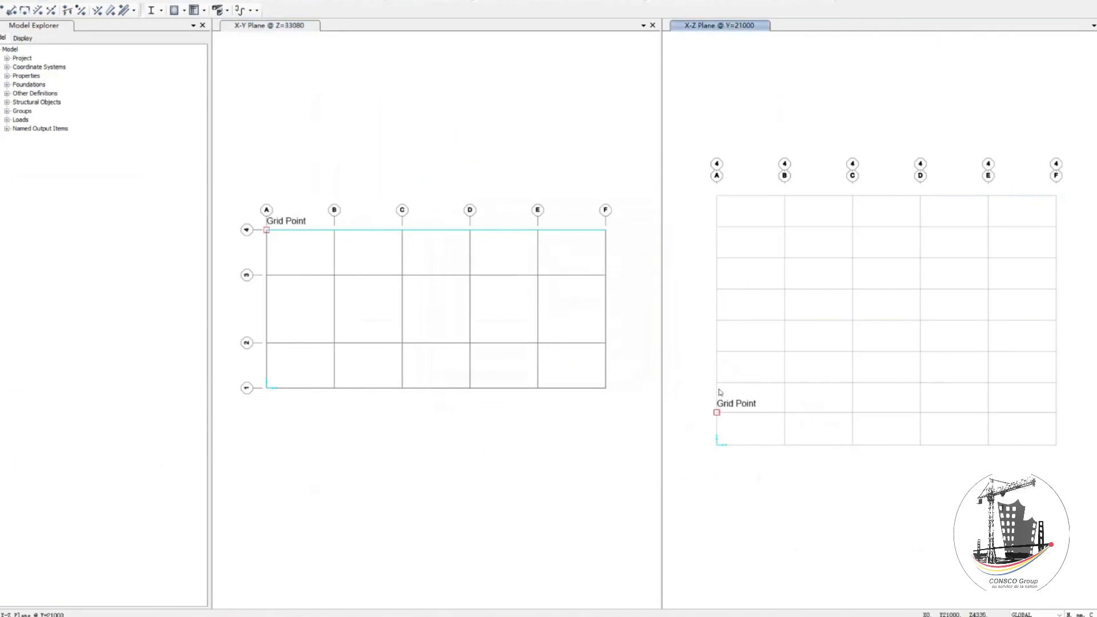
# Step: Measure the second storey's height along grid line A in the X-Z elevation, from level Z3 down to Z2
pyautogui.click(44, 1)
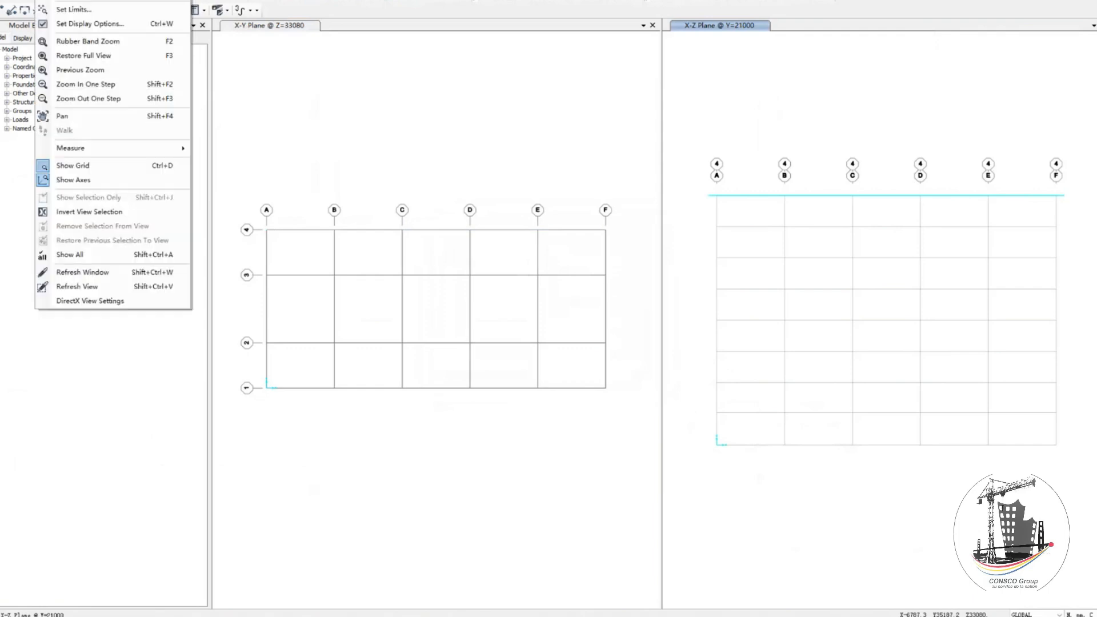
pyautogui.moveTo(105, 151)
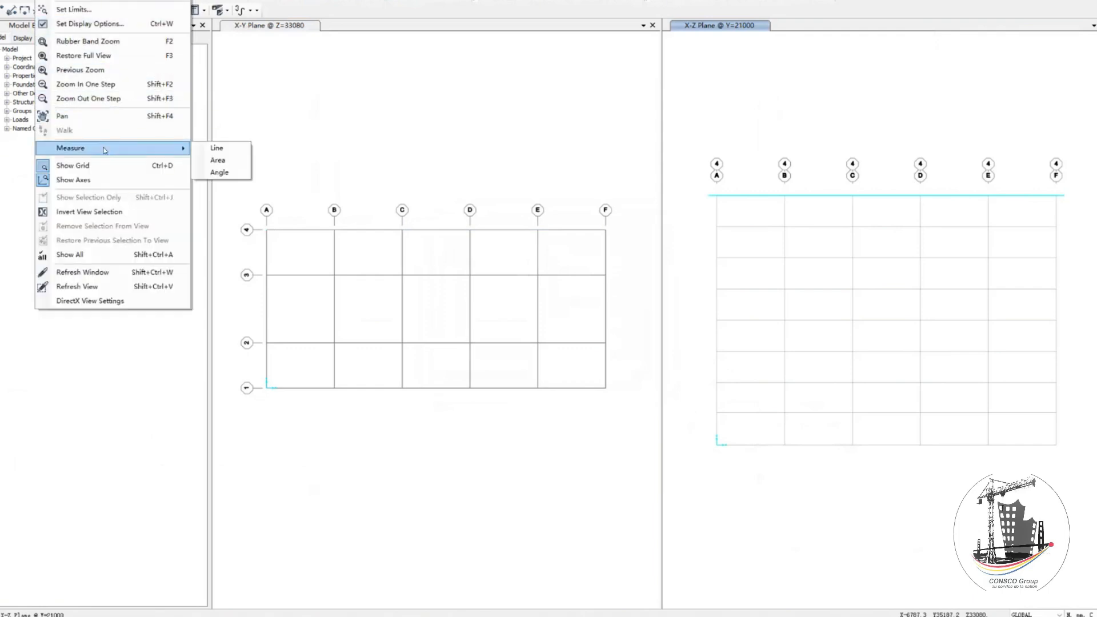
pyautogui.click(219, 160)
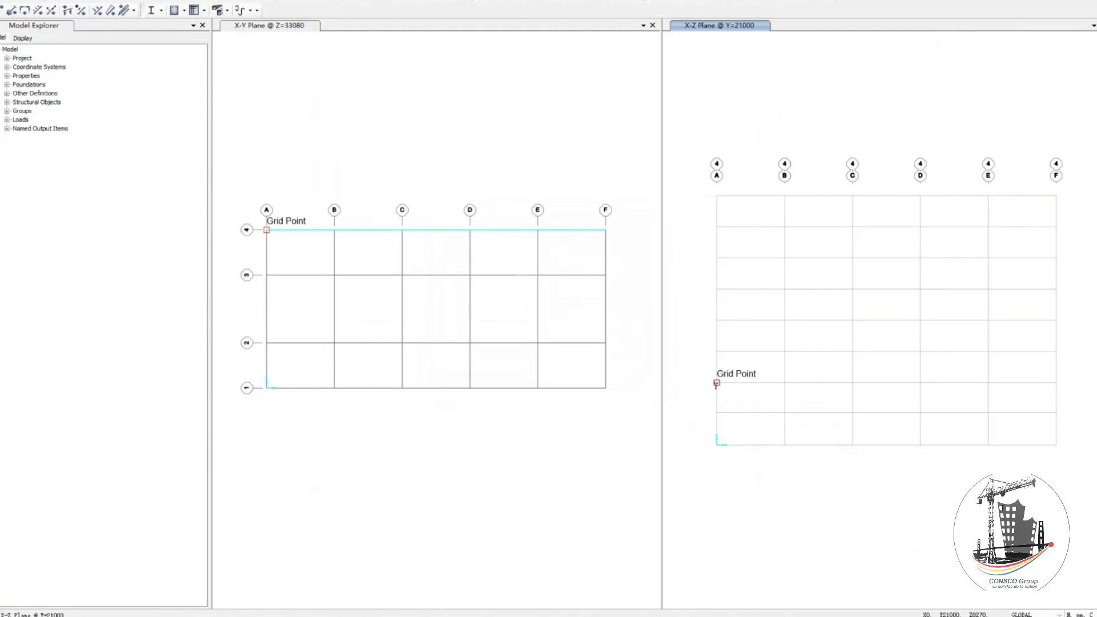
pyautogui.click(716, 383)
pyautogui.click(716, 412)
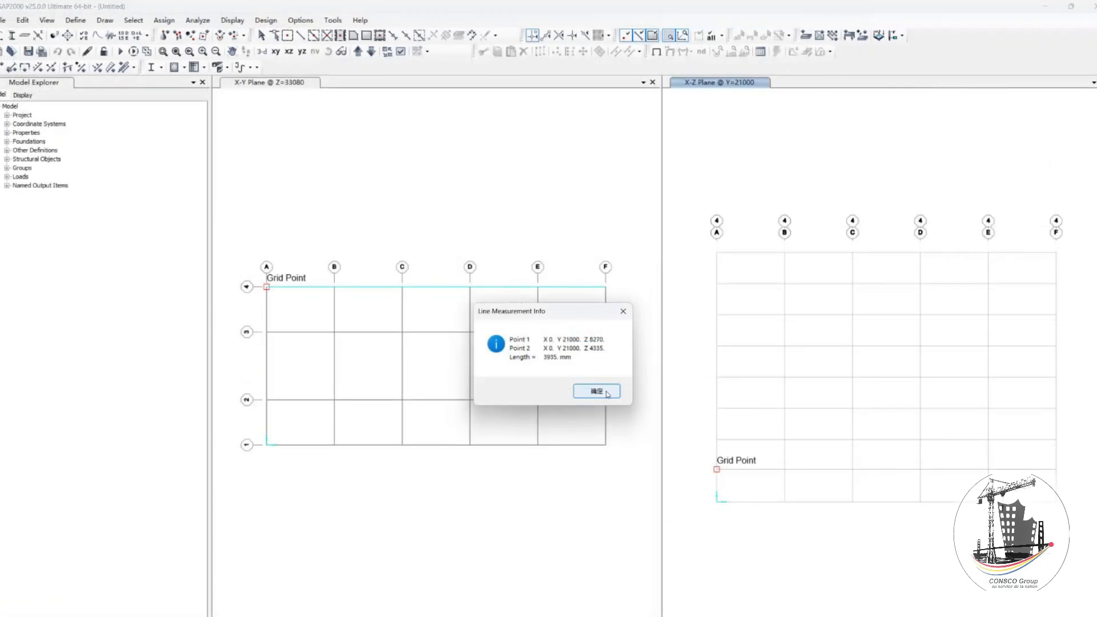
pyautogui.click(607, 393)
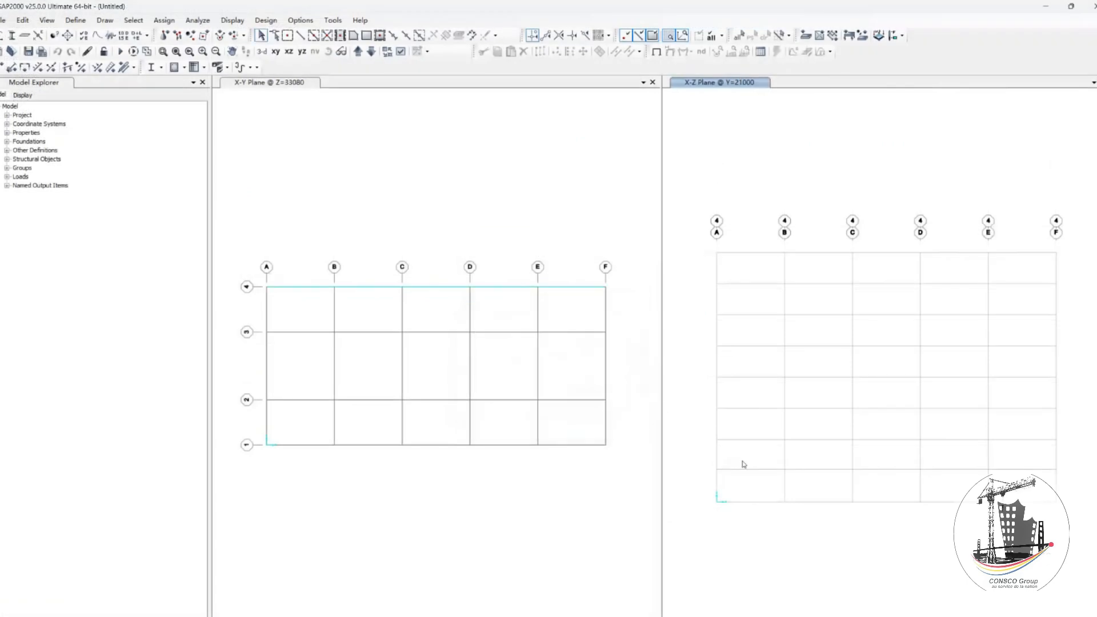
# Step: Reopen the GLOBAL grid system's data and delete every Z grid line from Z3 to Z9
pyautogui.rightClick(784, 503)
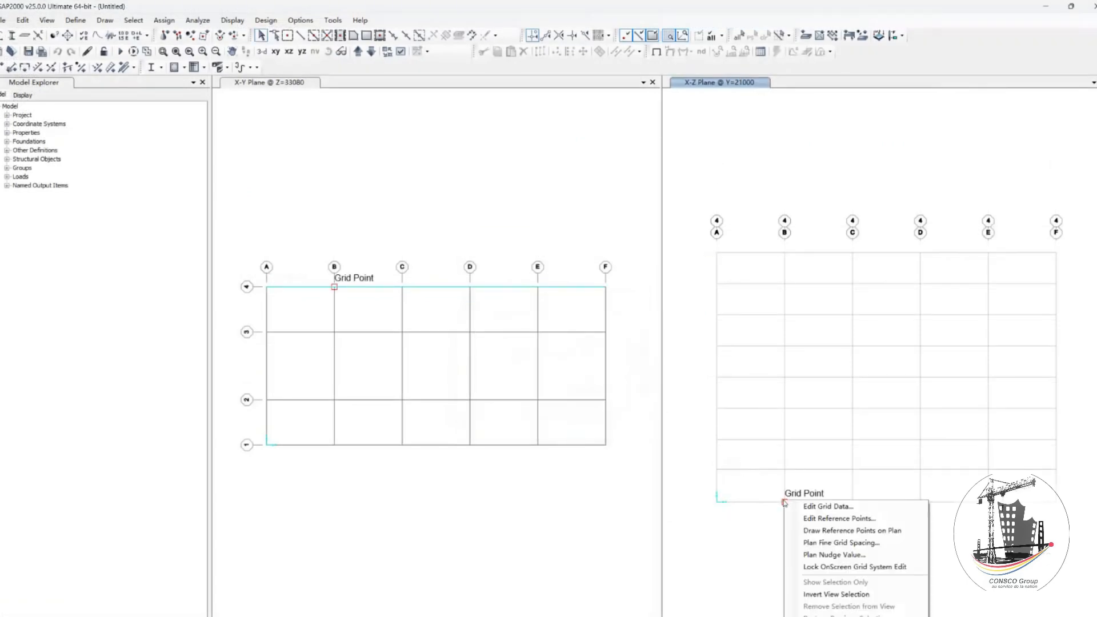
pyautogui.click(826, 508)
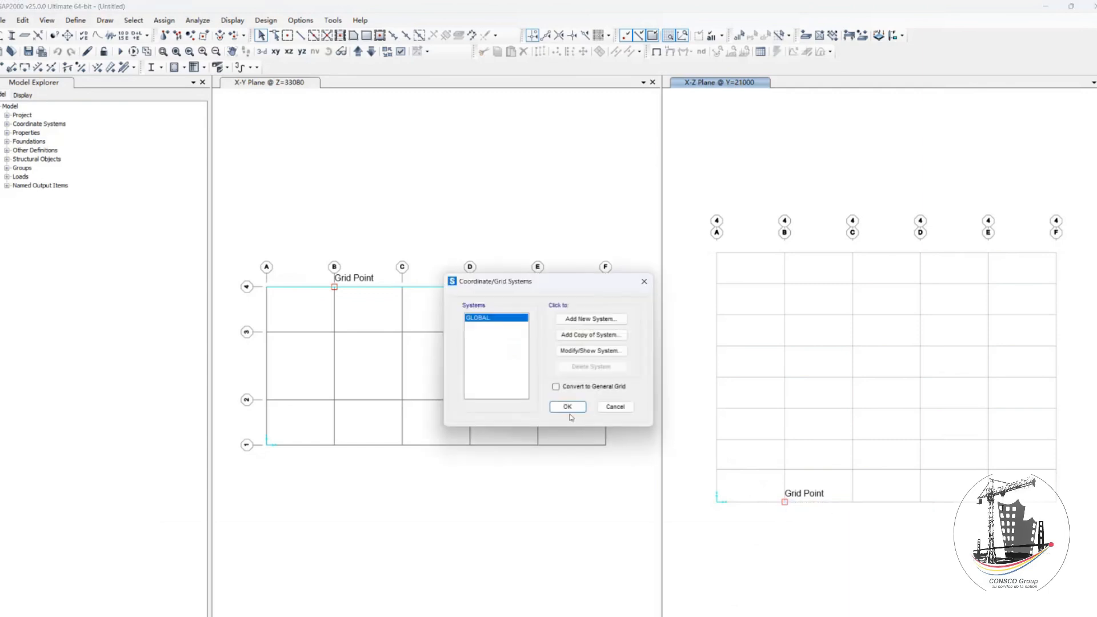
pyautogui.click(592, 351)
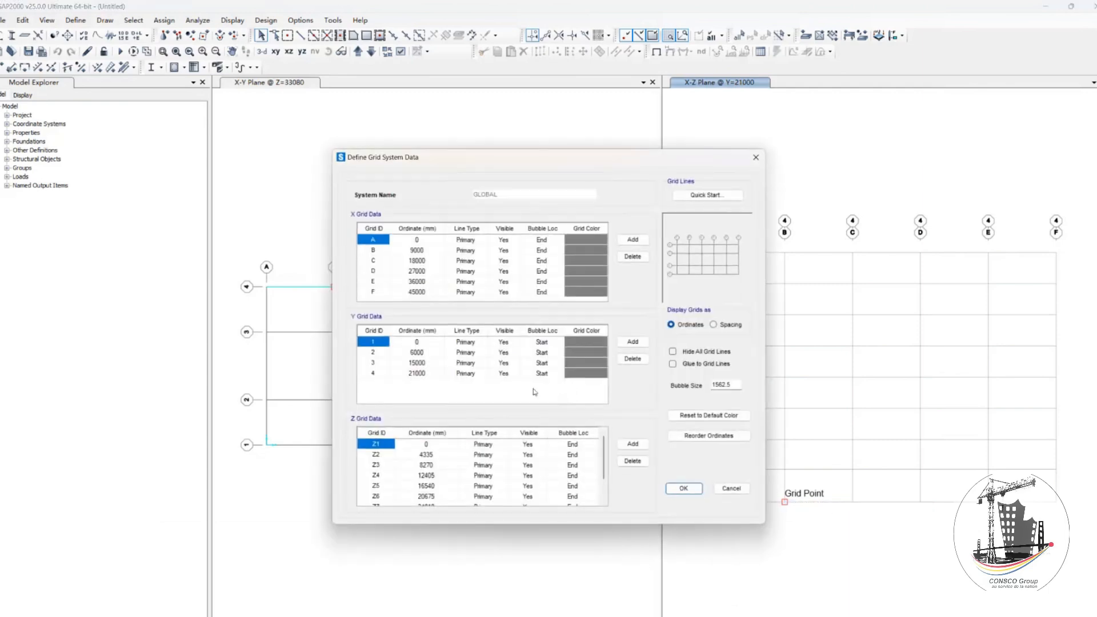
pyautogui.moveTo(426, 465); pyautogui.dragTo(431, 474)
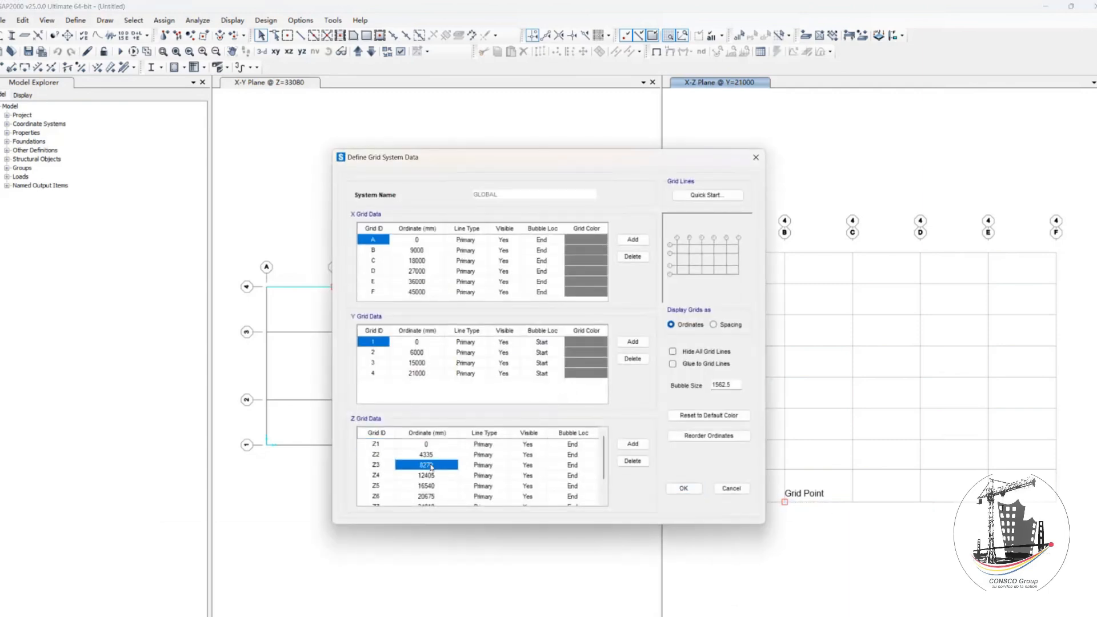
pyautogui.click(633, 462)
pyautogui.click(633, 461)
pyautogui.click(633, 460)
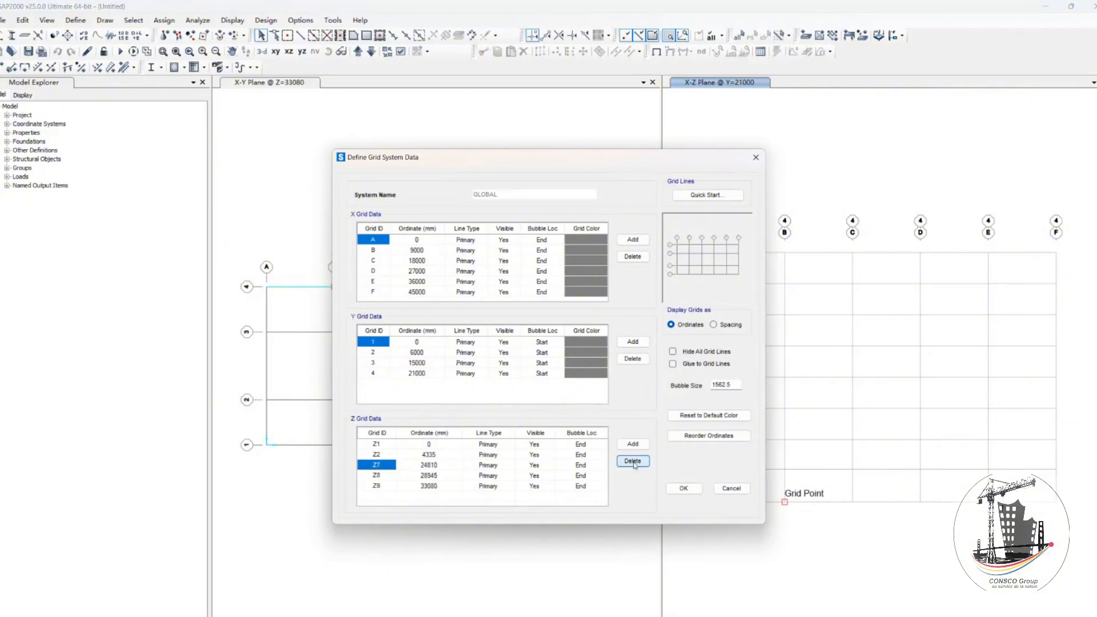
pyautogui.click(633, 461)
pyautogui.click(633, 461)
pyautogui.click(633, 461)
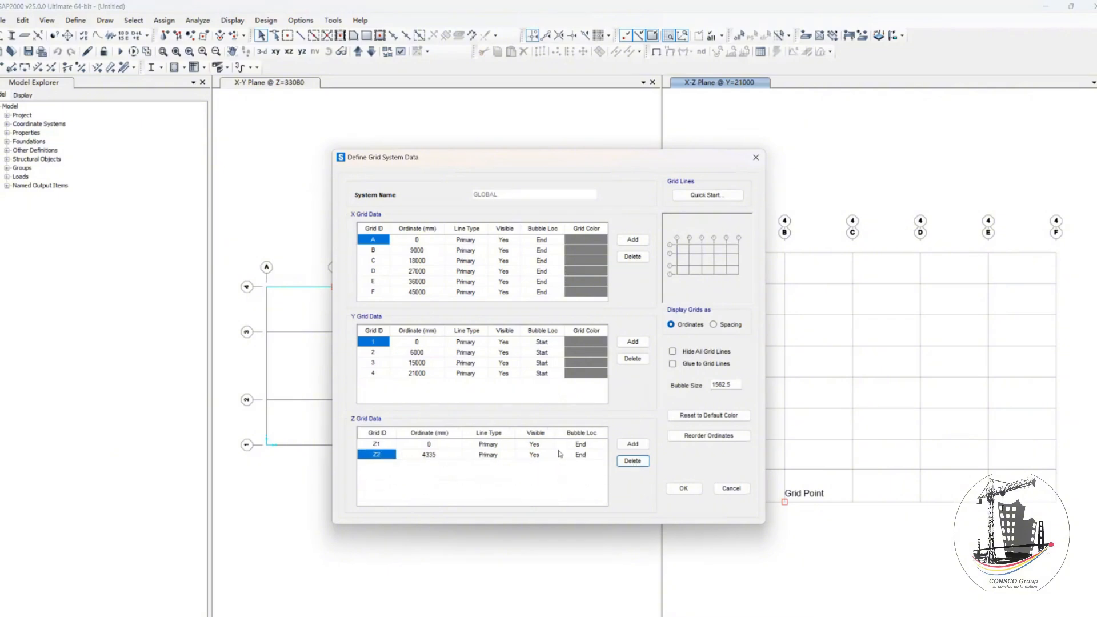
# Step: Add a third Z grid line, display the grids as spacing, and name the new line z3
pyautogui.click(632, 443)
pyautogui.click(448, 466)
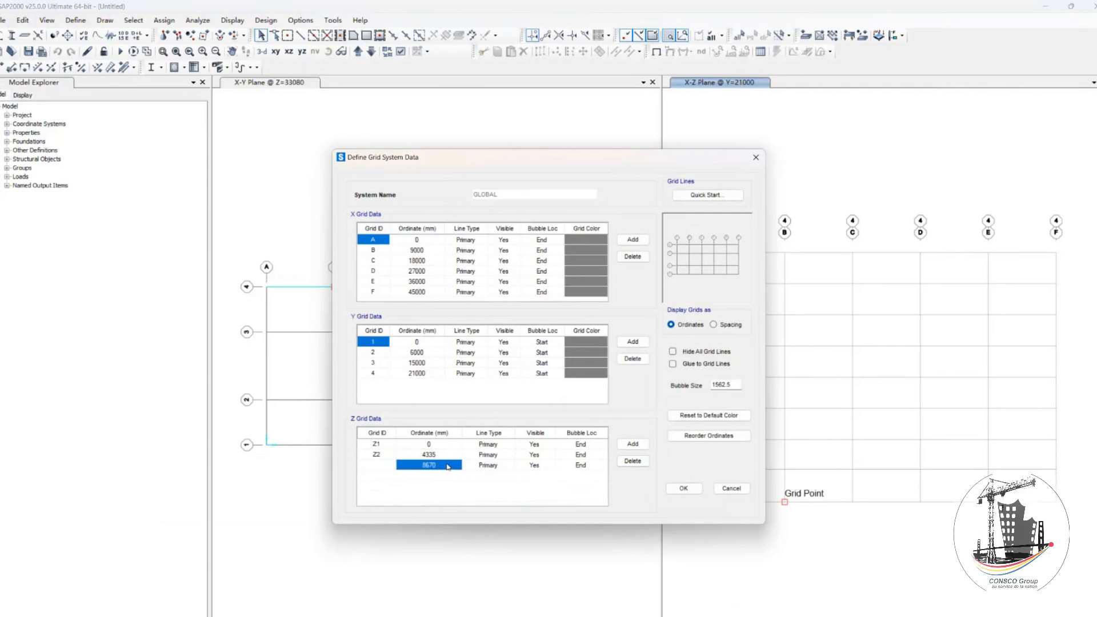
pyautogui.click(714, 325)
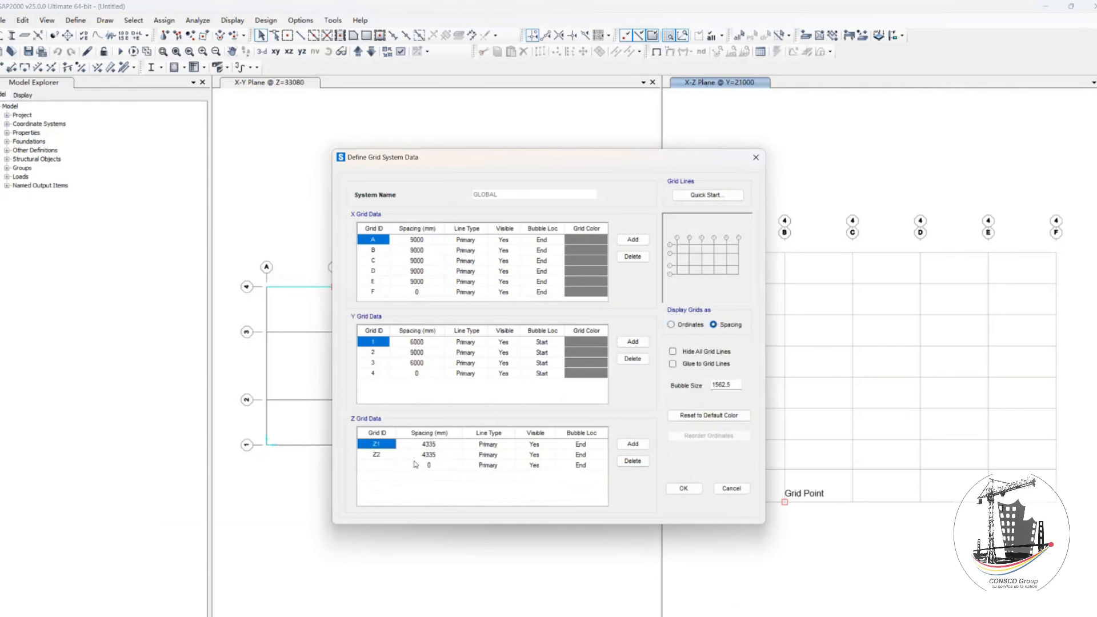
pyautogui.click(379, 465)
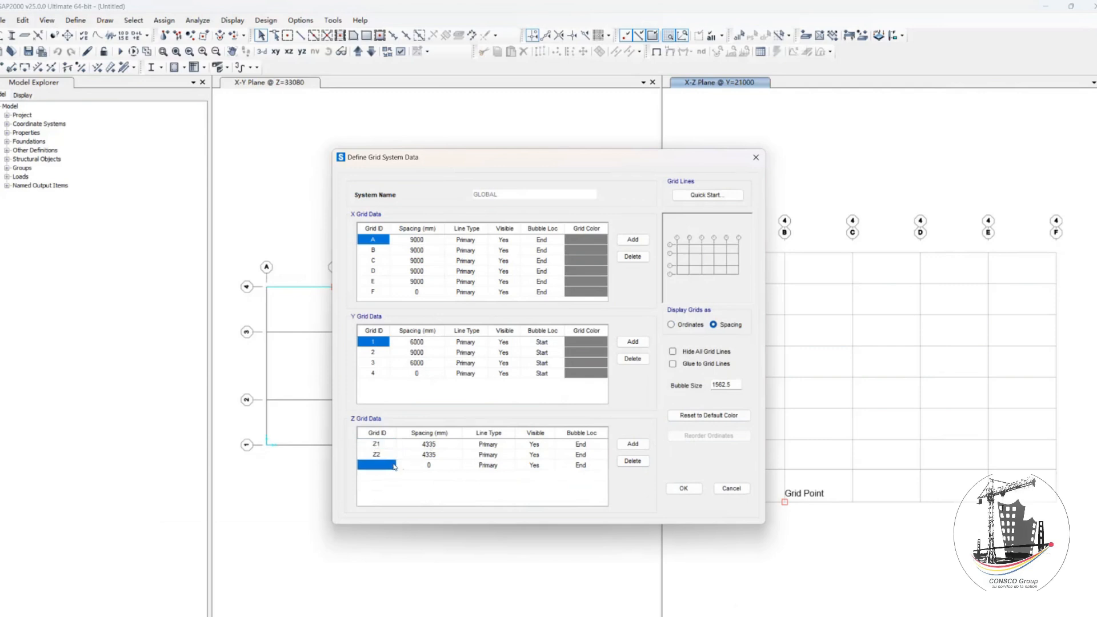
pyautogui.write('z')
pyautogui.press('Return')
pyautogui.write('3')
# Step: Add five more Z grid lines to the GLOBAL system and name them Z4, Z5, Z6, Z7 and Z8
pyautogui.click(633, 444)
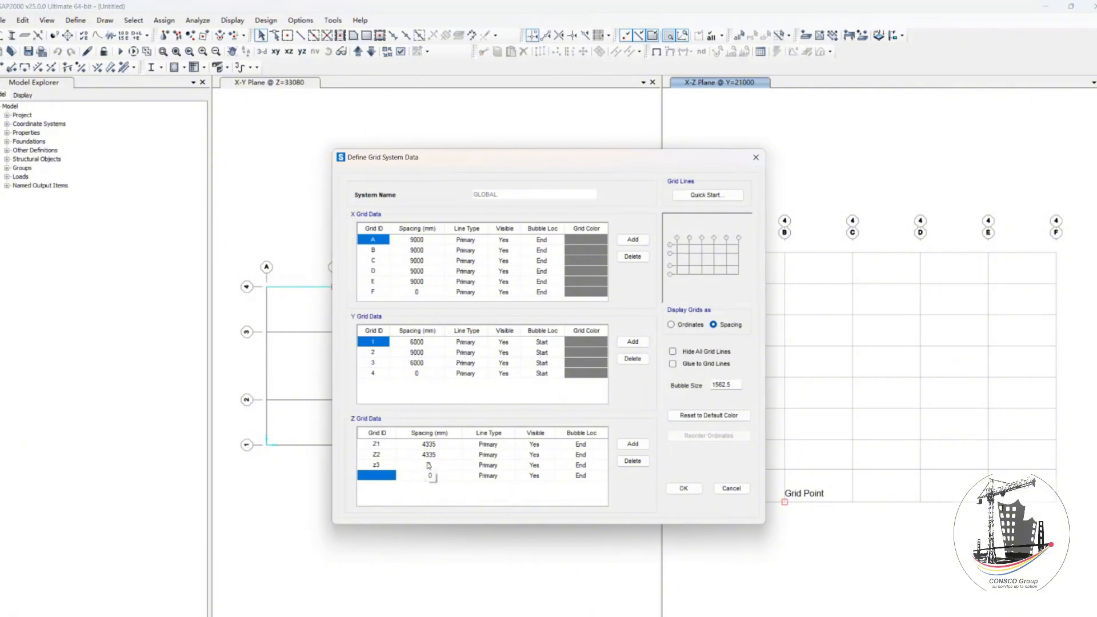
pyautogui.write('Z4')
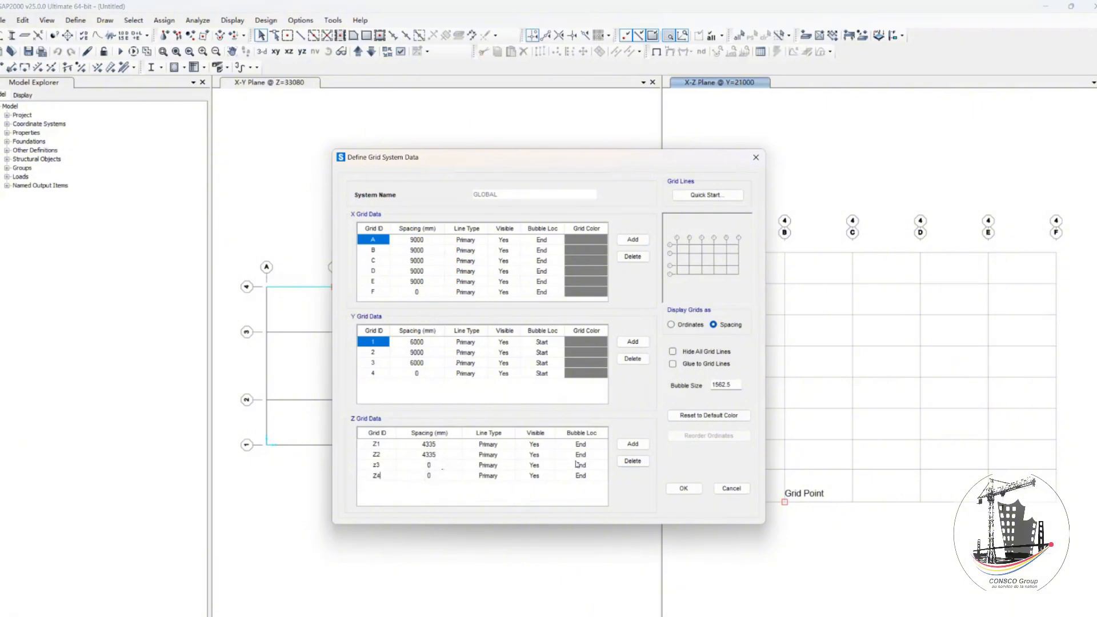
pyautogui.click(633, 443)
pyautogui.write('Z')
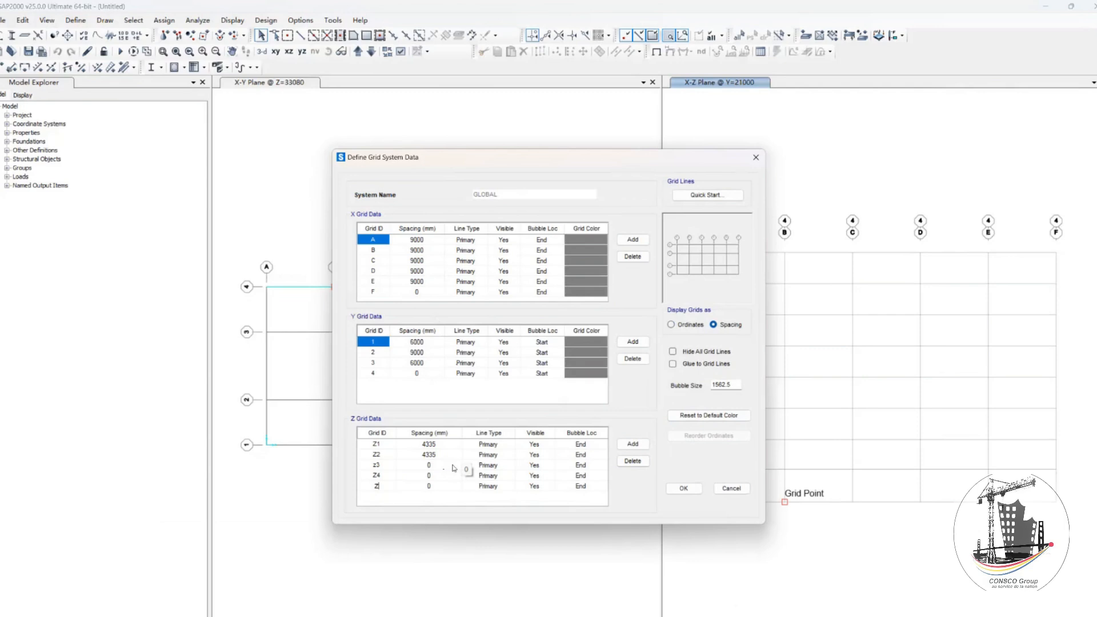
pyautogui.write('5')
pyautogui.click(633, 444)
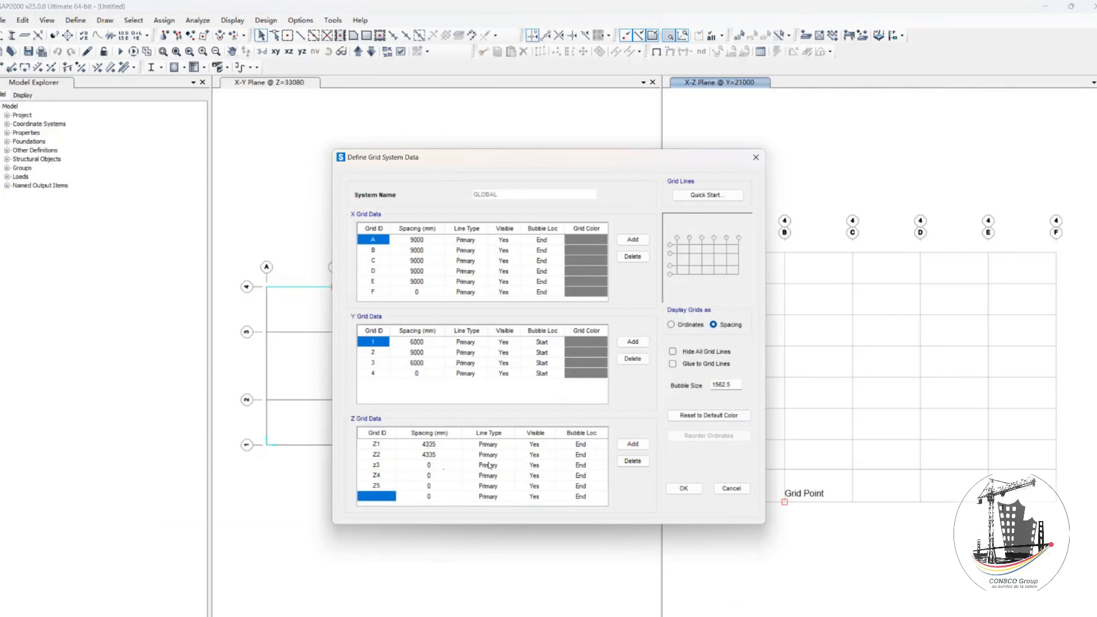
pyautogui.write('Z6')
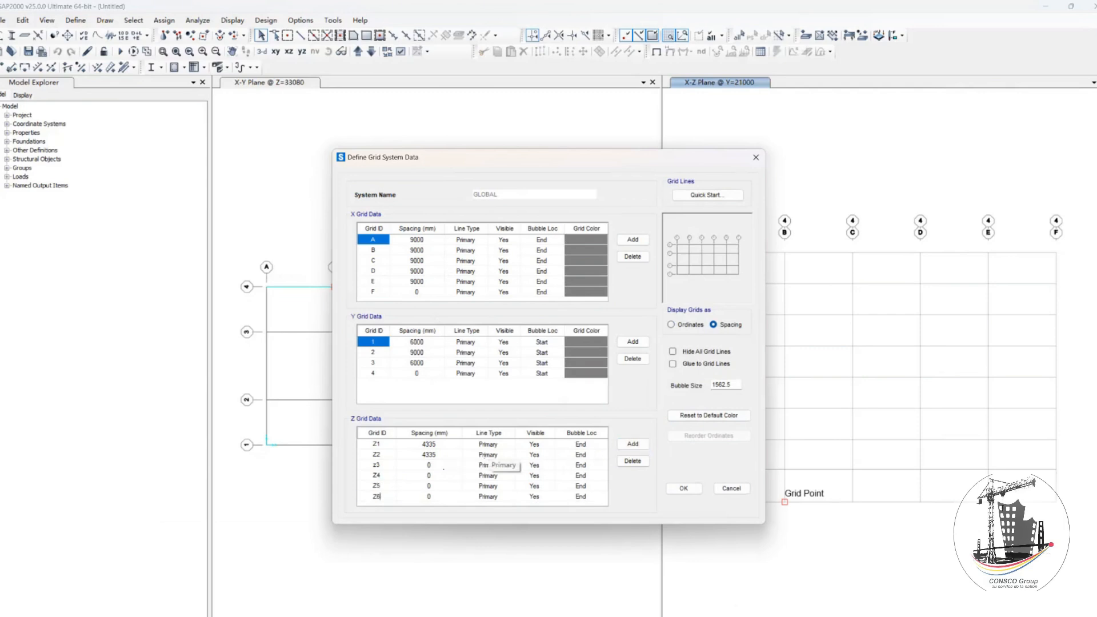
pyautogui.click(623, 447)
pyautogui.write('Z')
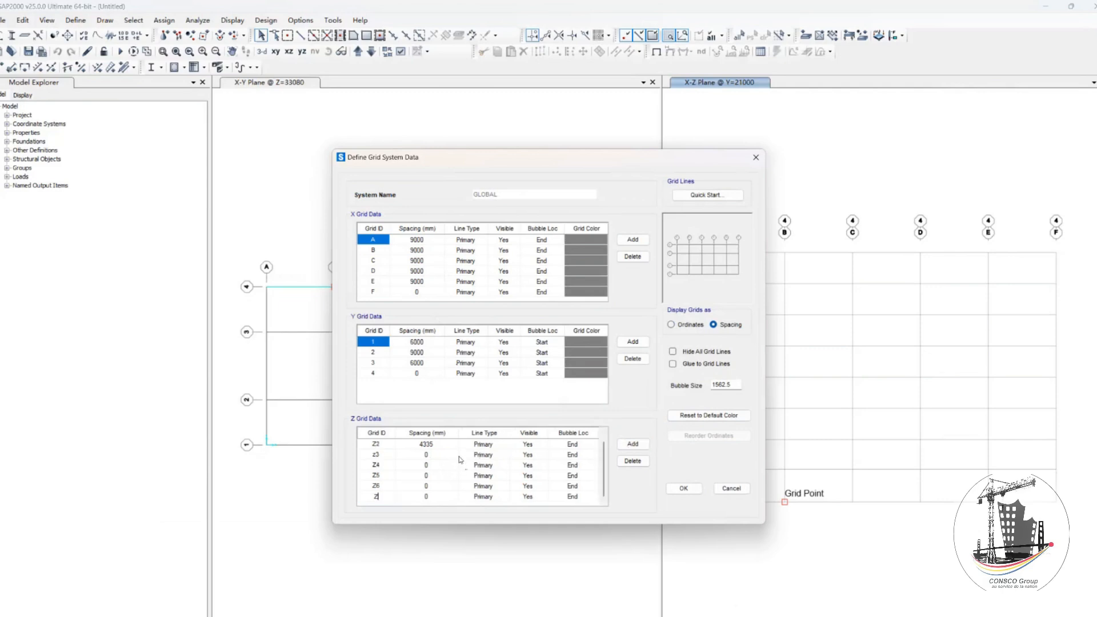
pyautogui.write('7')
pyautogui.click(633, 444)
pyautogui.write('Z8')
pyautogui.press('Return')
pyautogui.scroll(1, 434, 460)
pyautogui.click(436, 456)
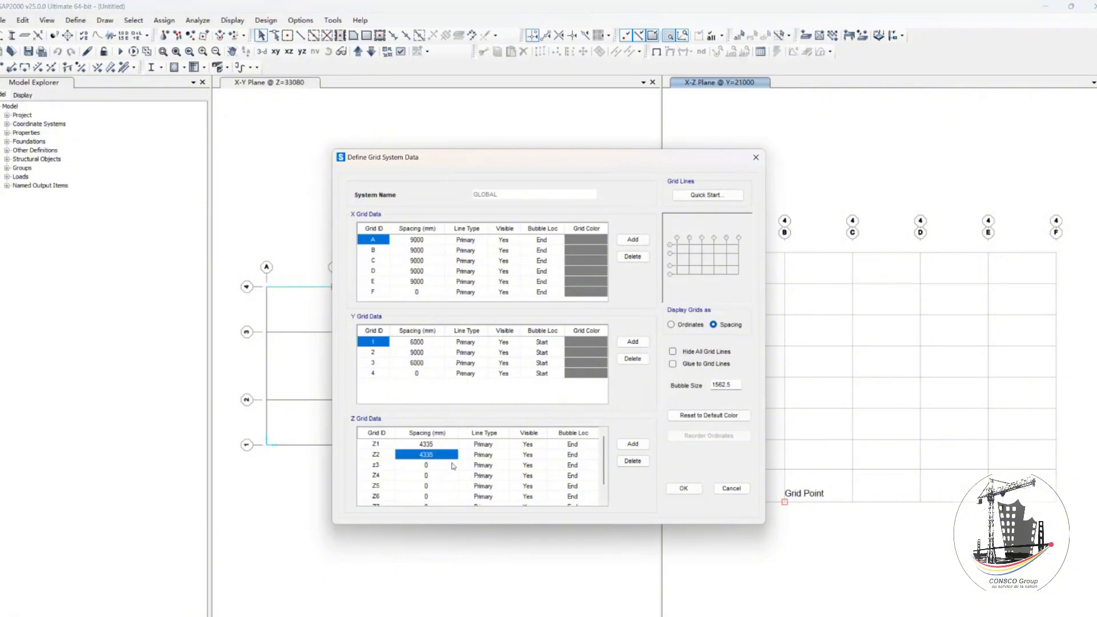
pyautogui.moveTo(450, 465); pyautogui.dragTo(444, 505)
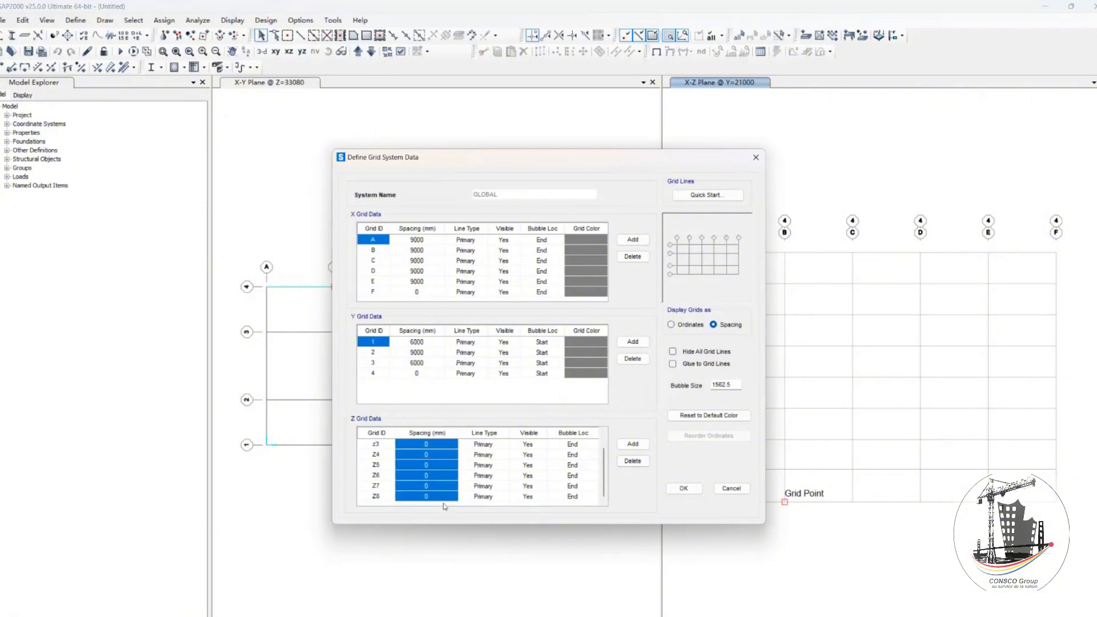
pyautogui.doubleClick(445, 497)
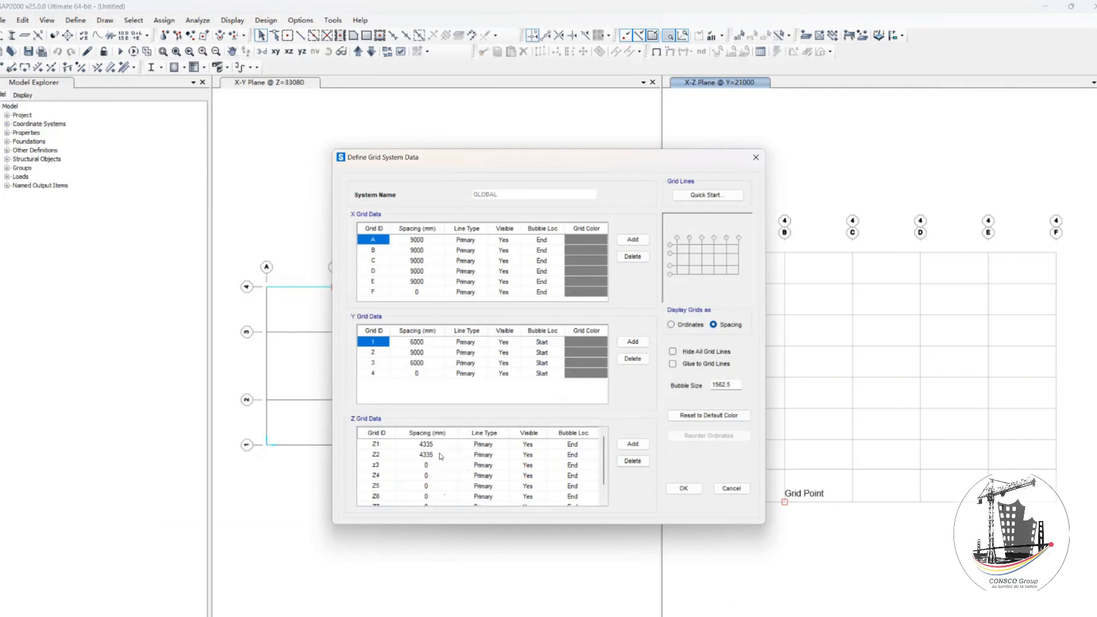
pyautogui.moveTo(442, 454); pyautogui.dragTo(442, 497)
pyautogui.rightClick(443, 498)
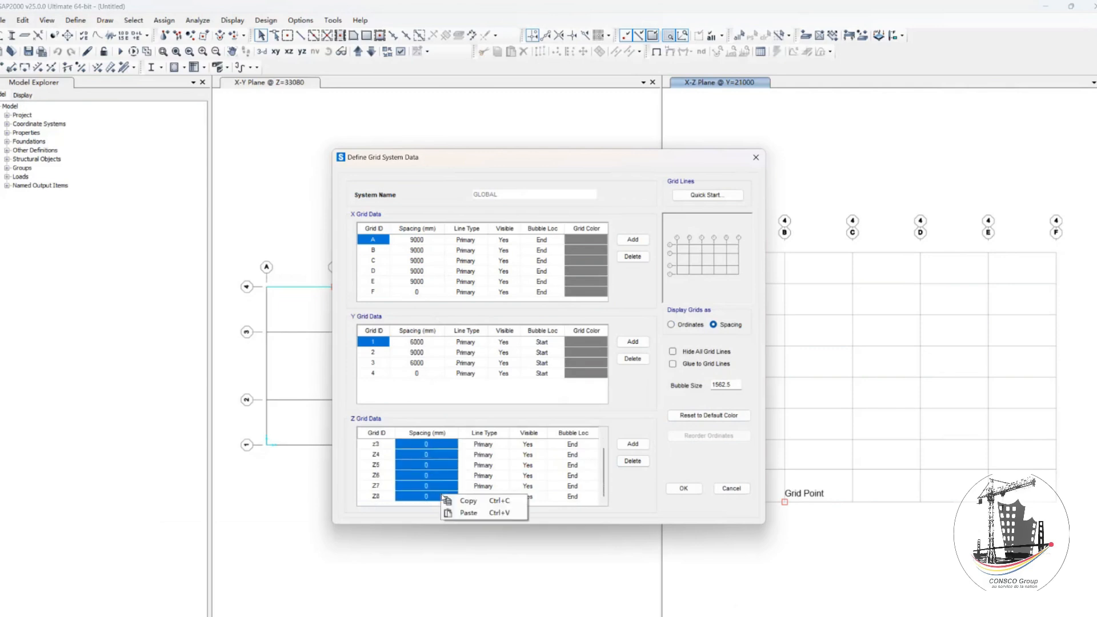
pyautogui.click(438, 448)
pyautogui.scroll(1, 438, 450)
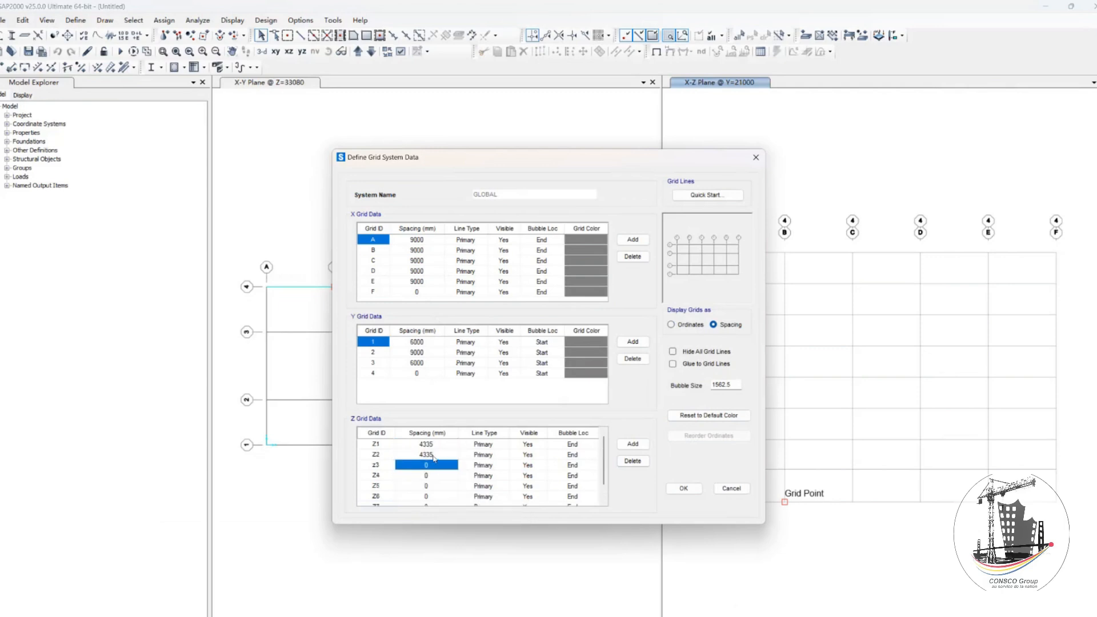
# Step: Set the spacing of Z grid line Z2 to 4135 mm and try to paste a value into z3's spacing
pyautogui.click(432, 455)
pyautogui.write('4')
pyautogui.click(425, 466)
pyautogui.hotkey('ctrl', 'v')
pyautogui.click(596, 387)
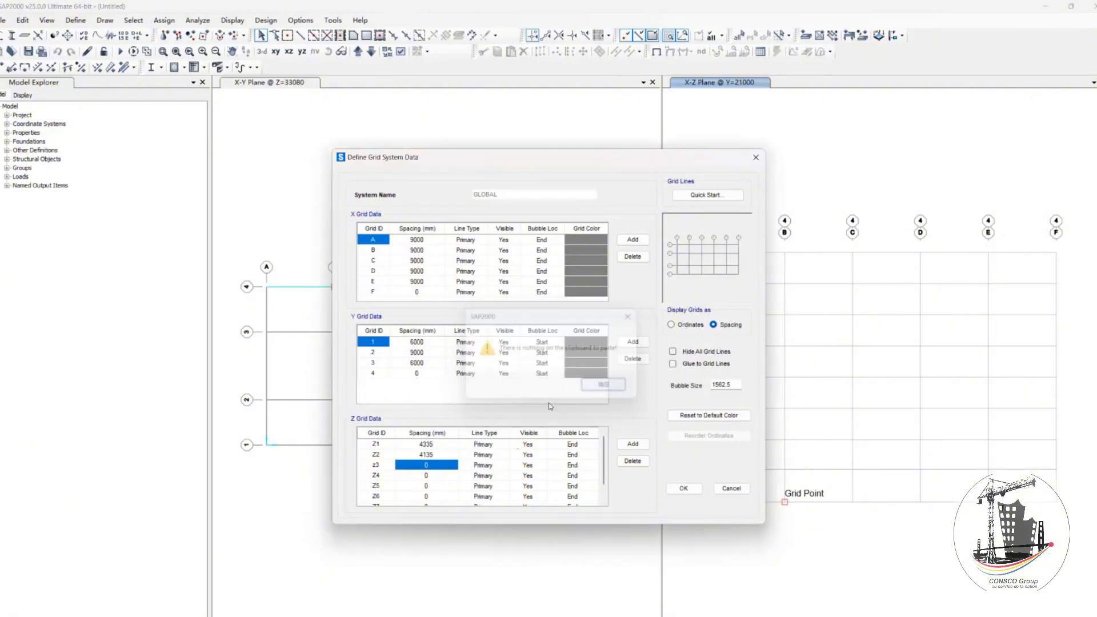
# Step: Set the spacing of Z grid line z3 to 4135 mm, matching Z2
pyautogui.click(441, 455)
pyautogui.click(440, 455)
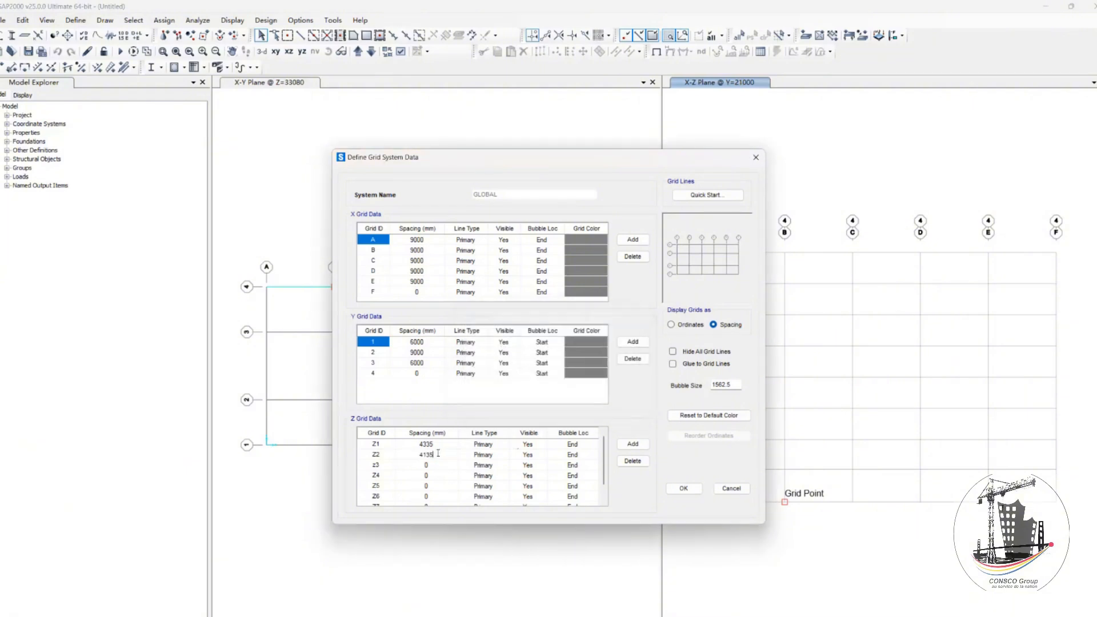
pyautogui.click(433, 465)
pyautogui.click(434, 466)
pyautogui.click(429, 455)
pyautogui.click(428, 454)
pyautogui.moveTo(429, 455); pyautogui.dragTo(412, 453)
pyautogui.click(425, 465)
pyautogui.click(426, 465)
pyautogui.write('4135')
# Step: Set the spacing of each Z grid line from Z4 to Z8 to 4135 mm
pyautogui.click(447, 478)
pyautogui.click(449, 468)
pyautogui.moveTo(455, 470); pyautogui.dragTo(454, 499)
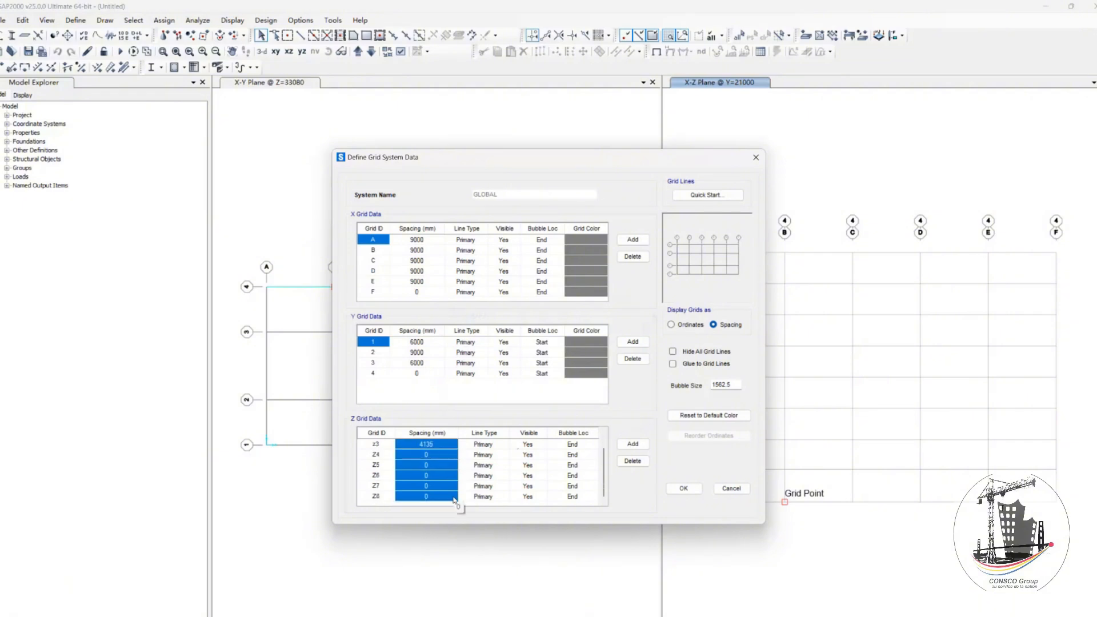
pyautogui.write('4135')
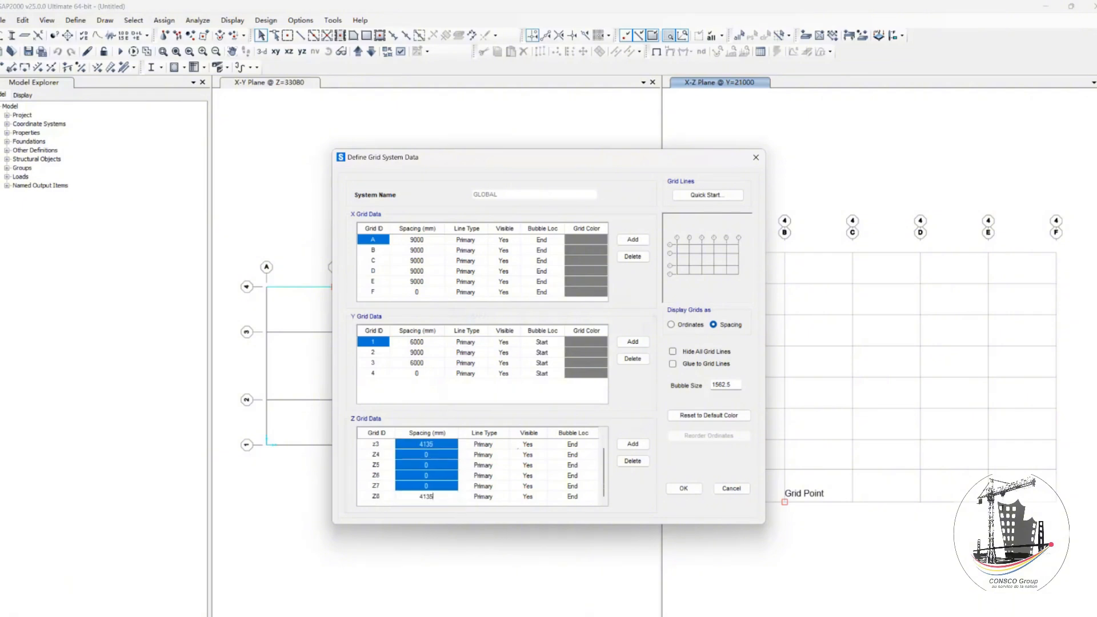
pyautogui.click(447, 487)
pyautogui.write('4135')
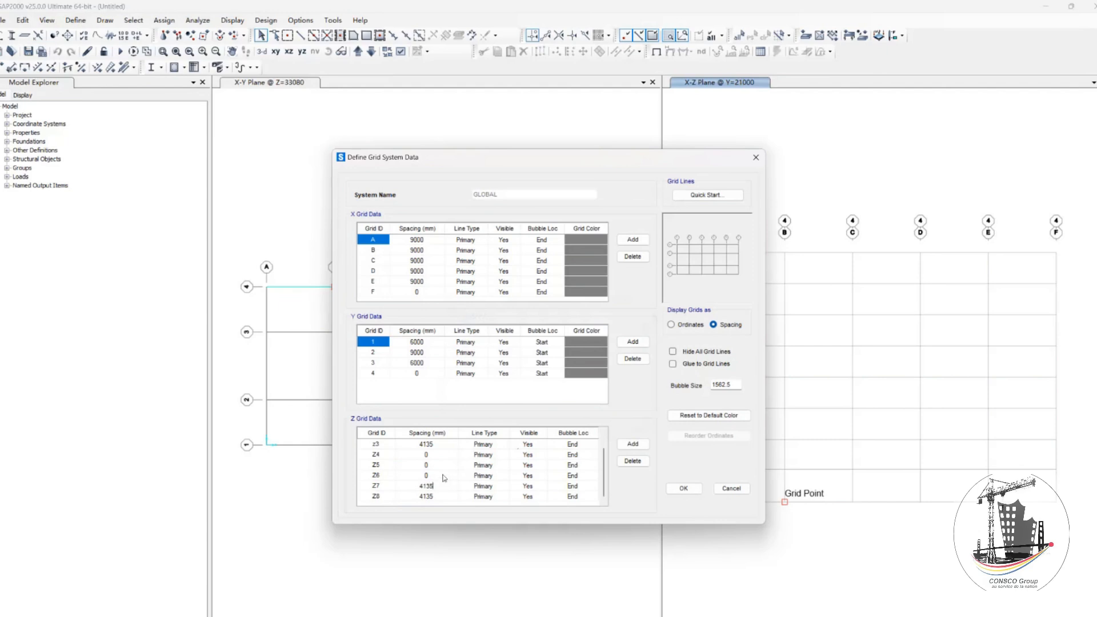
pyautogui.click(447, 476)
pyautogui.write('4135')
pyautogui.click(439, 465)
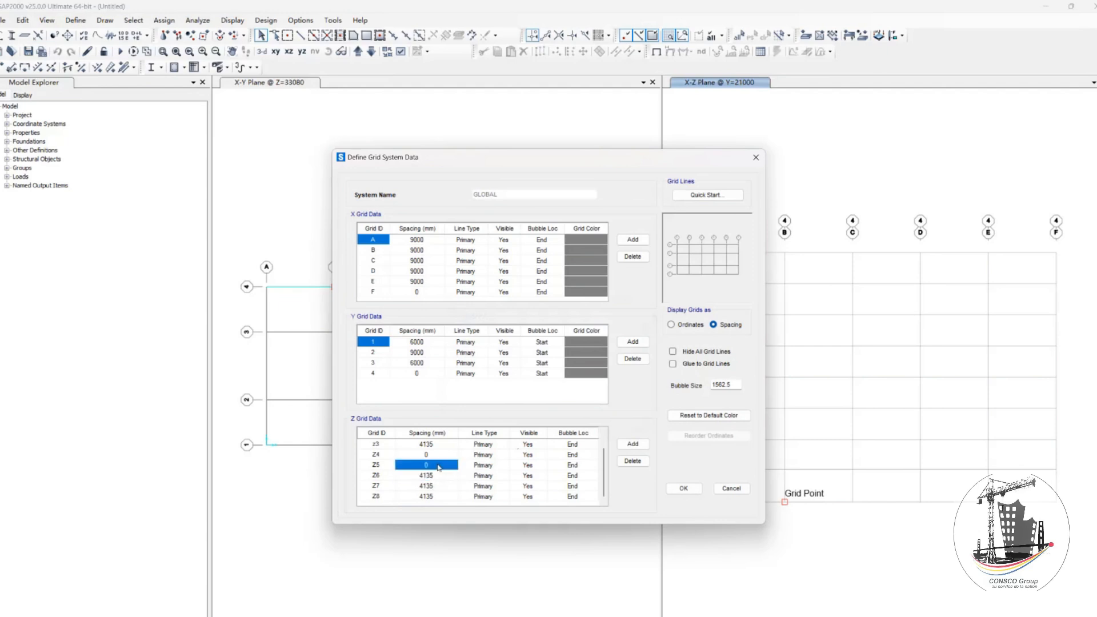
pyautogui.write('4135')
pyautogui.click(440, 457)
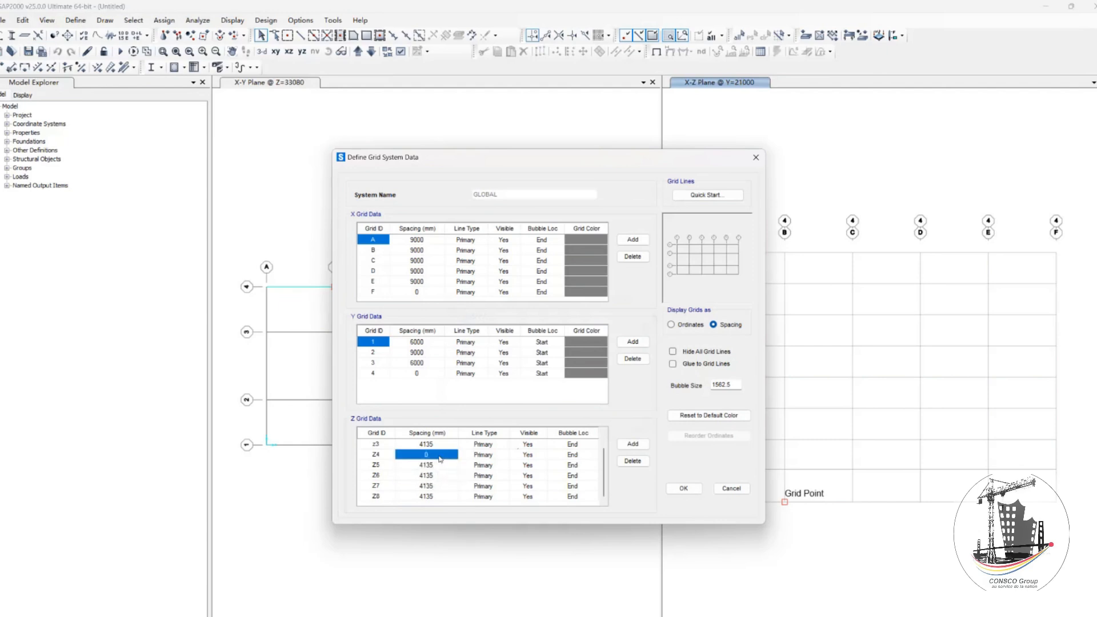
pyautogui.write('4135')
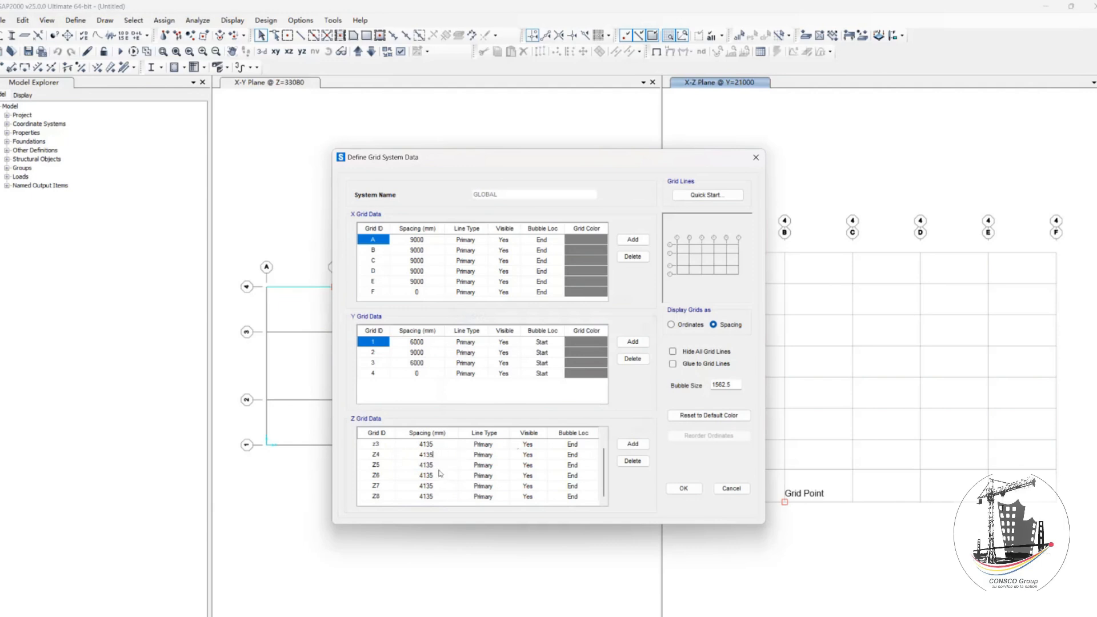
# Step: Check the Z grid spacings from Z1 to Z8 and apply the grid changes to the model
pyautogui.click(440, 466)
pyautogui.scroll(1, 442, 464)
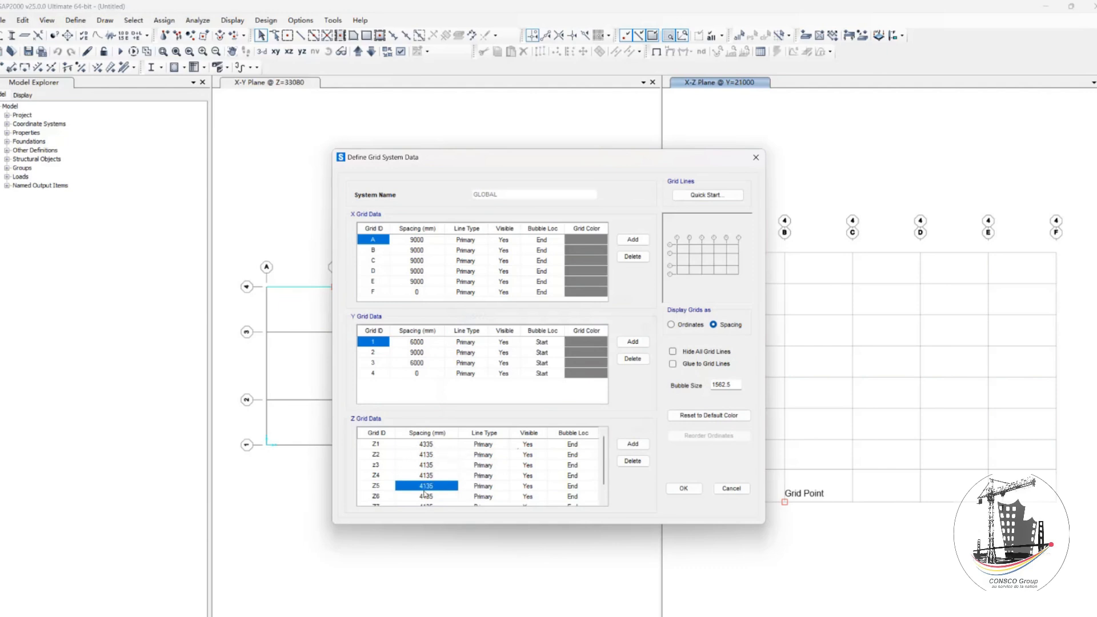
pyautogui.scroll(-1, 441, 488)
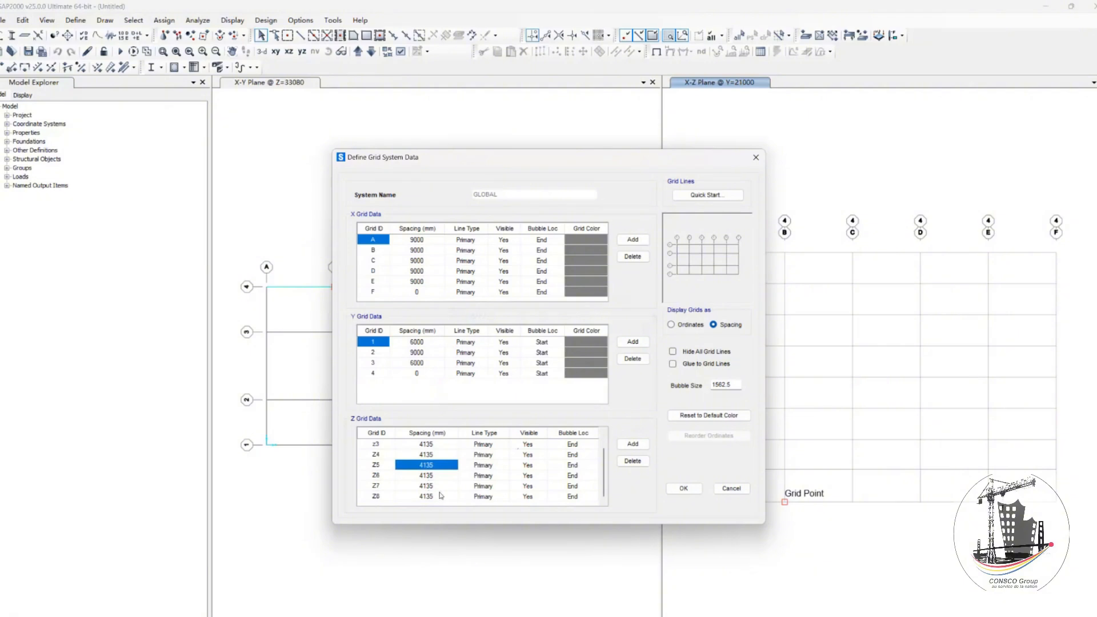
pyautogui.click(680, 490)
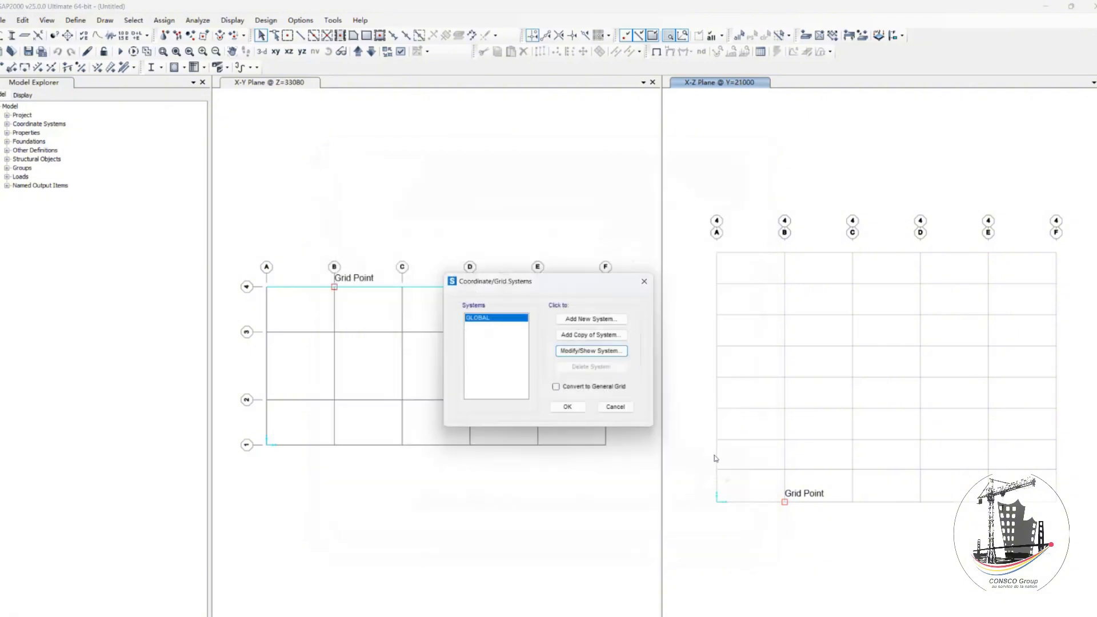
pyautogui.click(567, 406)
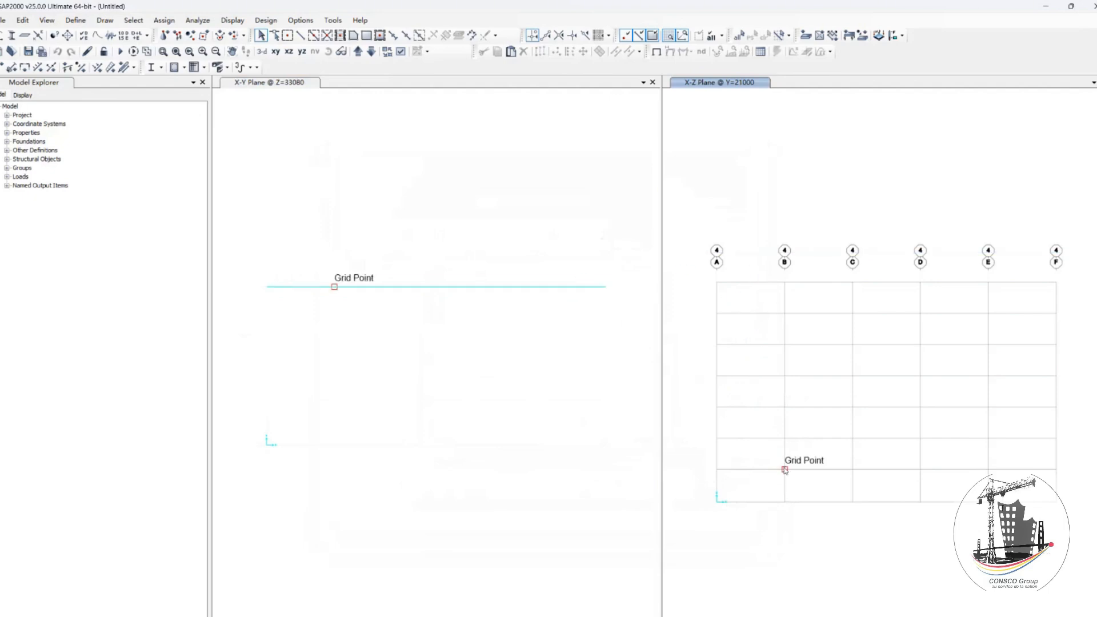
# Step: Reopen the GLOBAL grid system's data, add another Z grid line, show spacings, and name the line Z9
pyautogui.rightClick(785, 502)
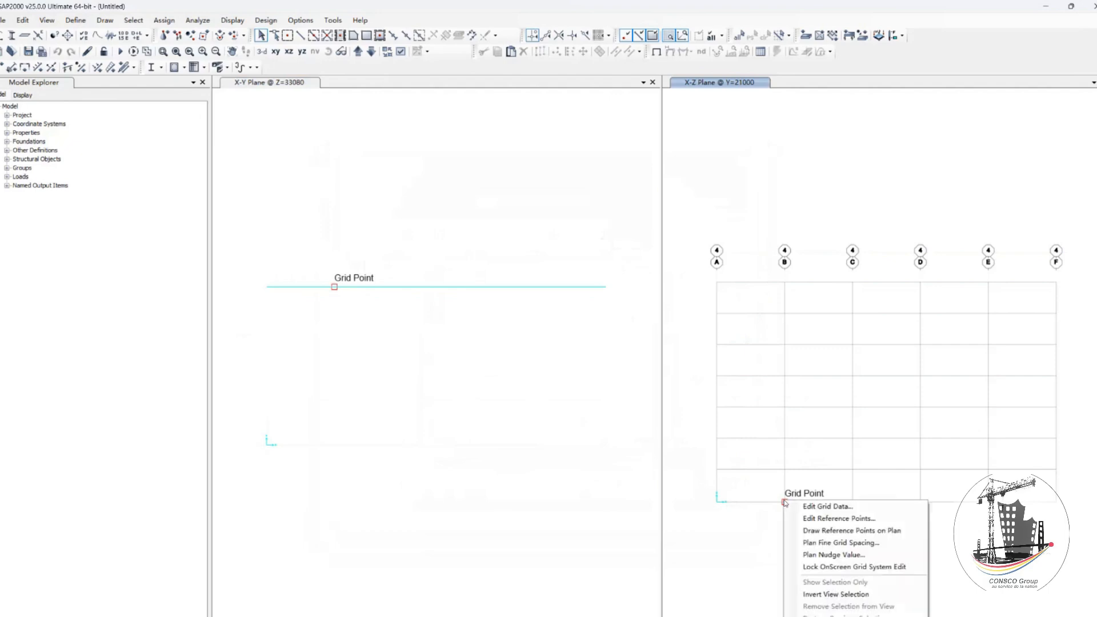
pyautogui.click(823, 506)
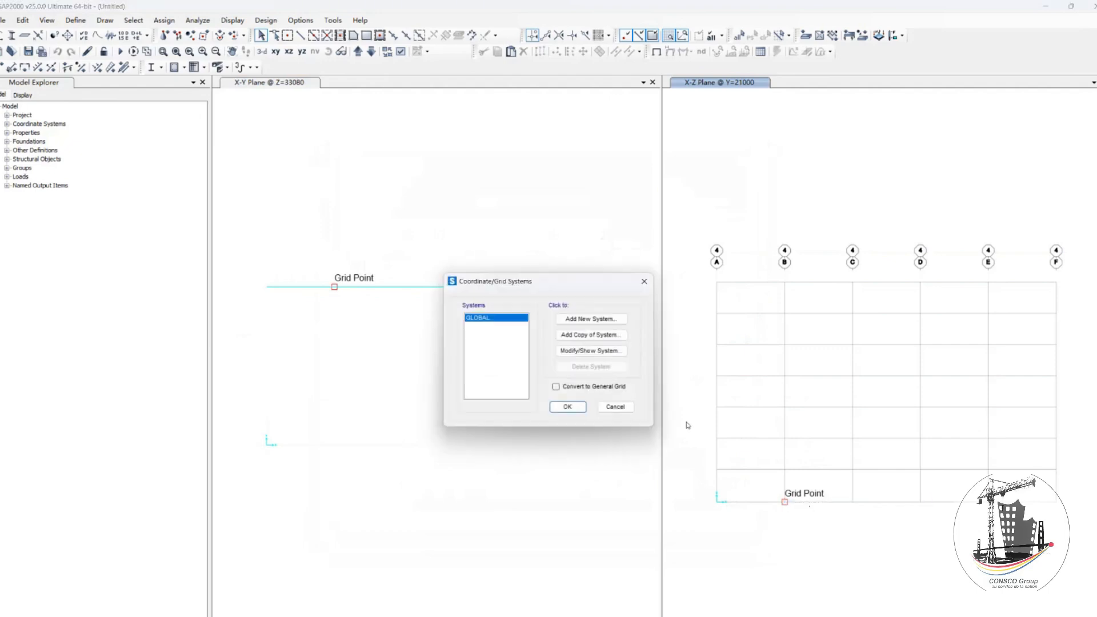
pyautogui.click(589, 351)
pyautogui.scroll(-1, 400, 491)
pyautogui.click(383, 496)
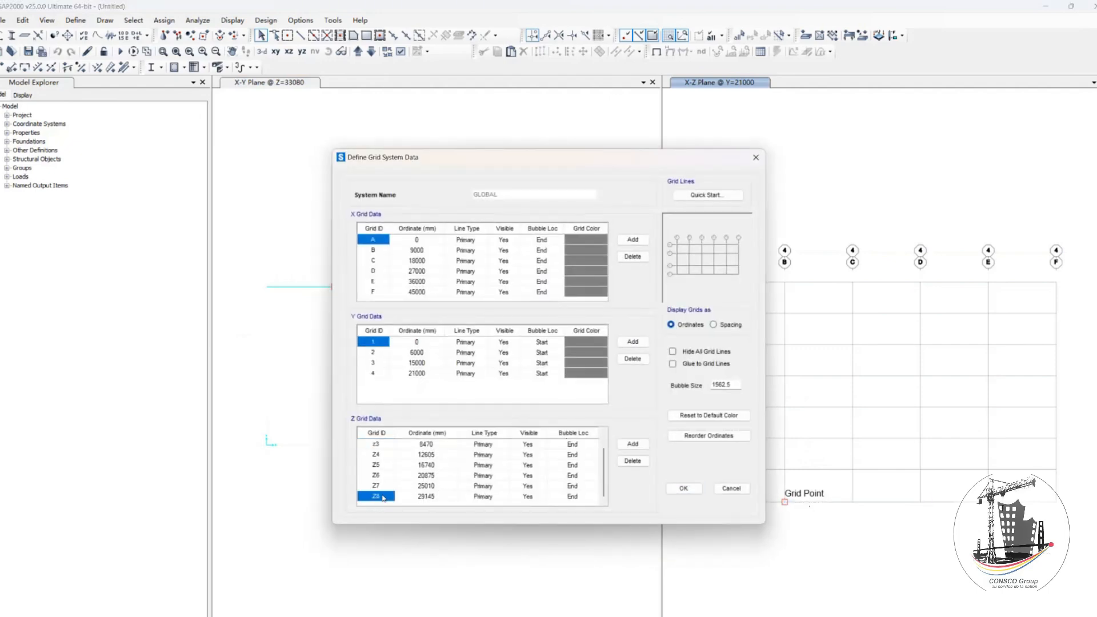
pyautogui.click(632, 444)
pyautogui.click(713, 324)
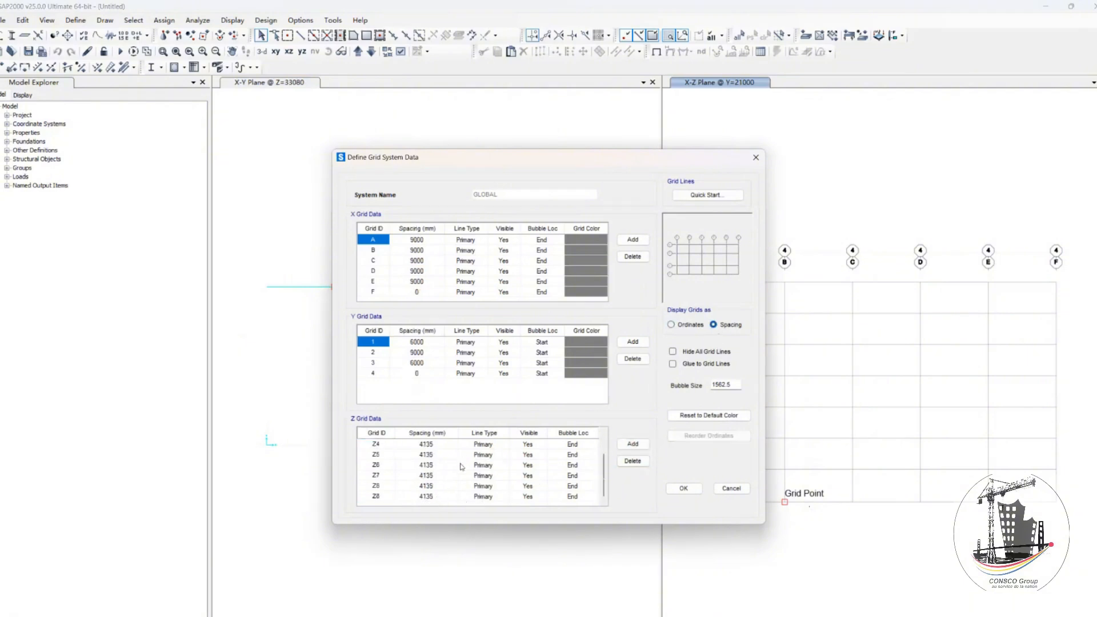
pyautogui.click(383, 496)
pyautogui.write('Z9')
# Step: Set the spacing of Z grid line Z9 to 4135 mm and apply the grid changes to the model
pyautogui.click(433, 498)
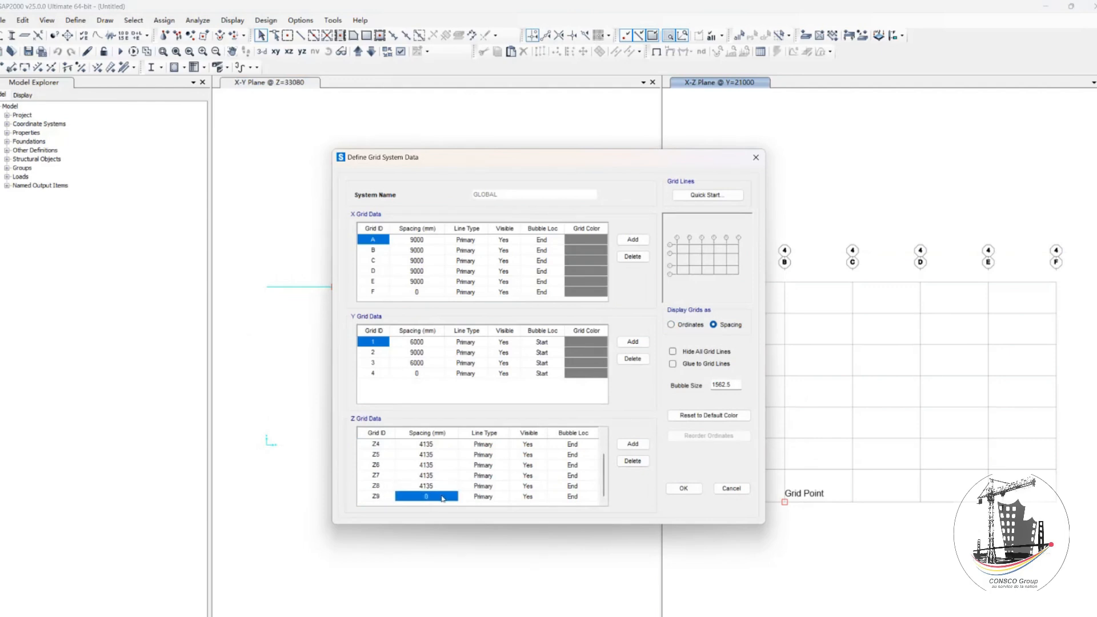
pyautogui.write('4135')
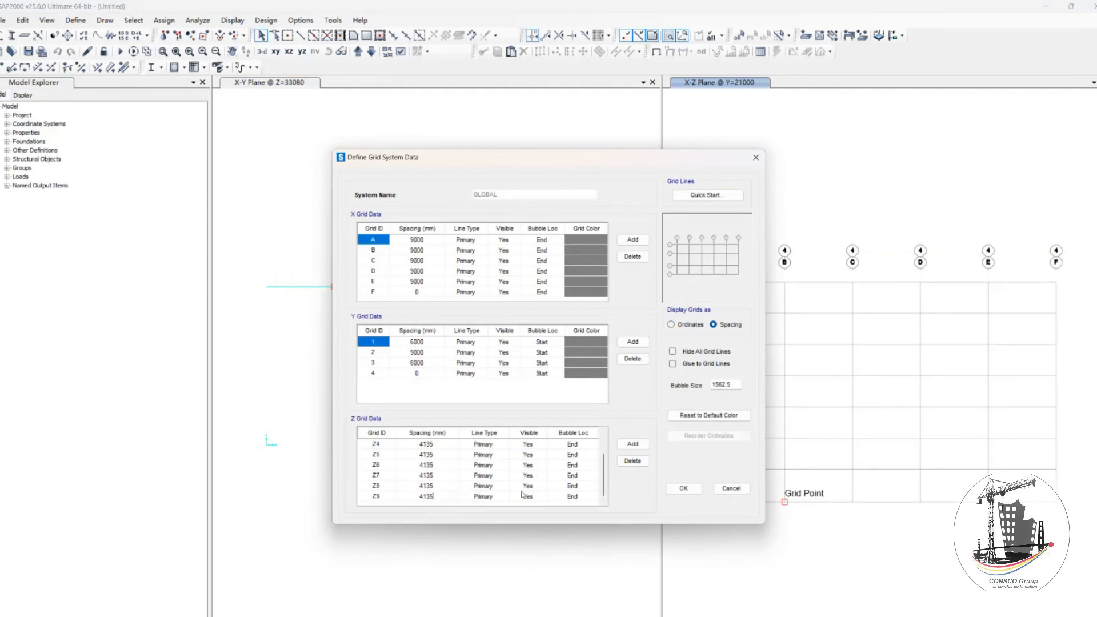
pyautogui.click(684, 489)
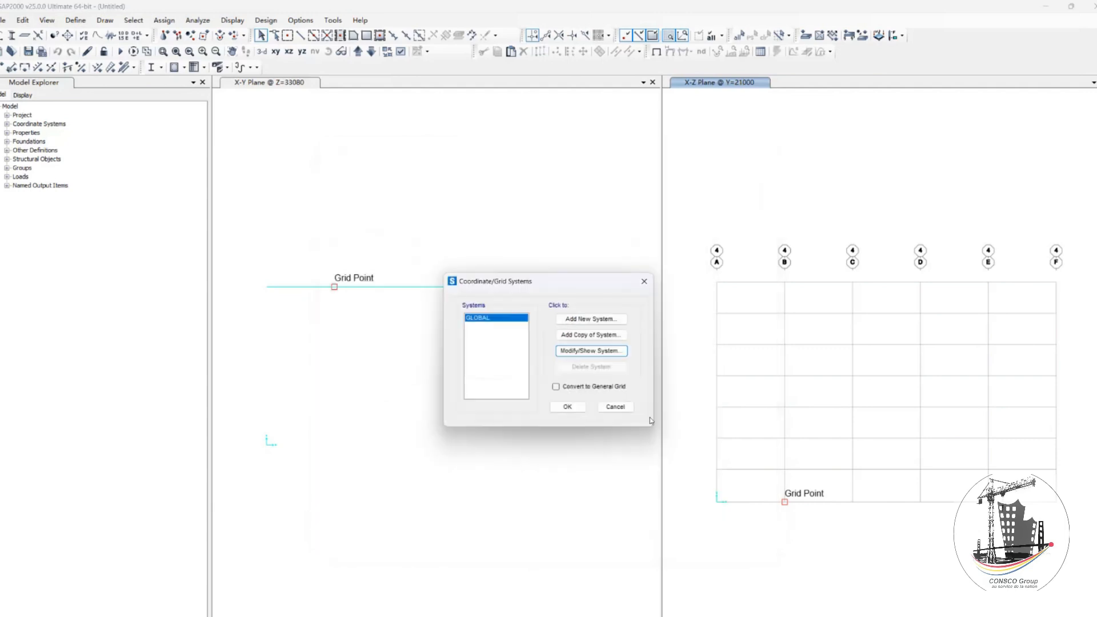
pyautogui.click(562, 405)
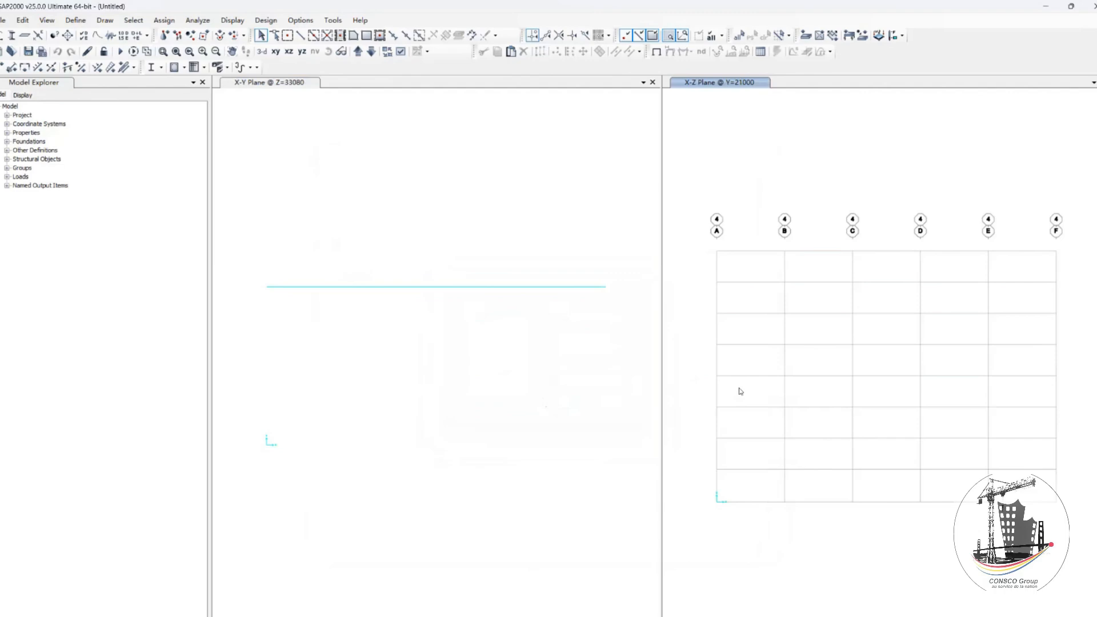
# Step: Display the grid in the 3-D view and inspect the complete building layout from several angles
pyautogui.click(358, 81)
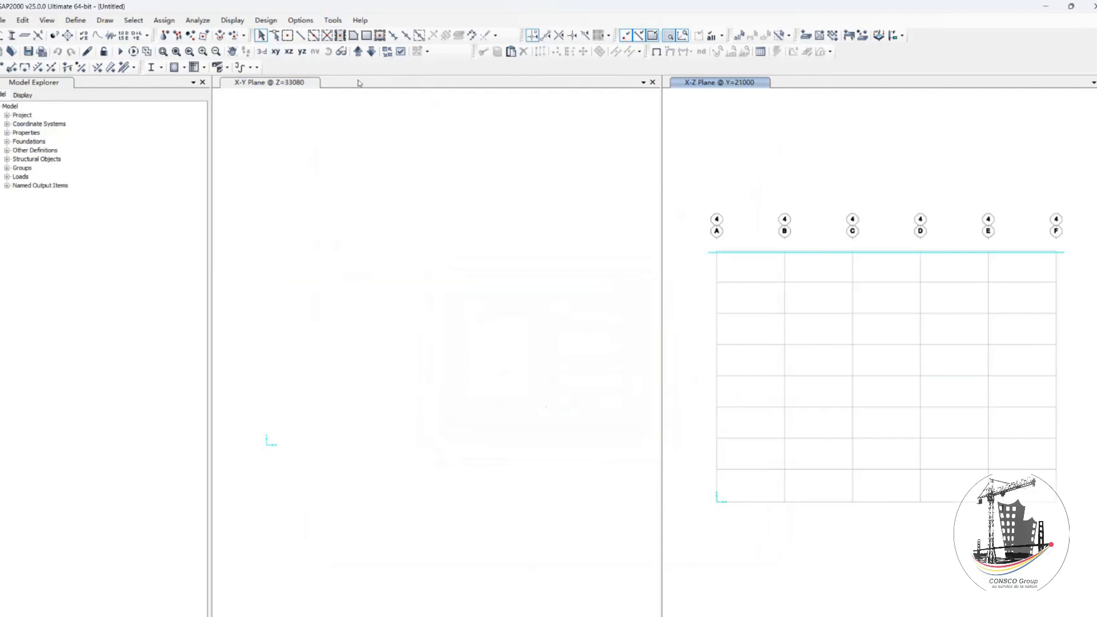
pyautogui.click(262, 51)
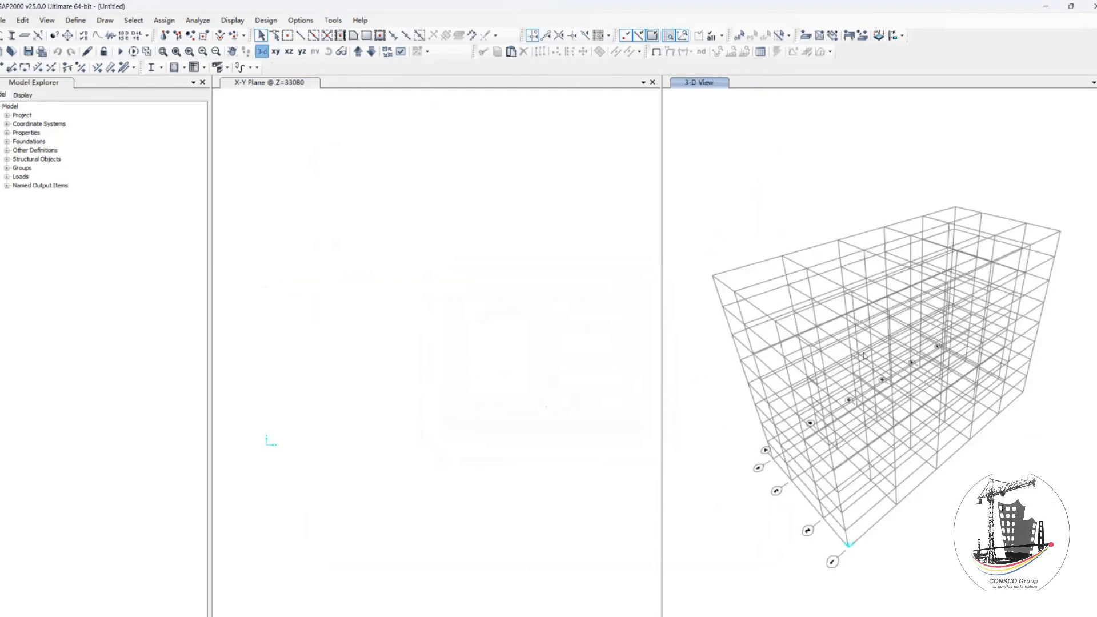
pyautogui.scroll(6, 856, 381)
pyautogui.scroll(-8, 859, 400)
pyautogui.moveTo(862, 407); pyautogui.dragTo(1022, 360, button='middle')
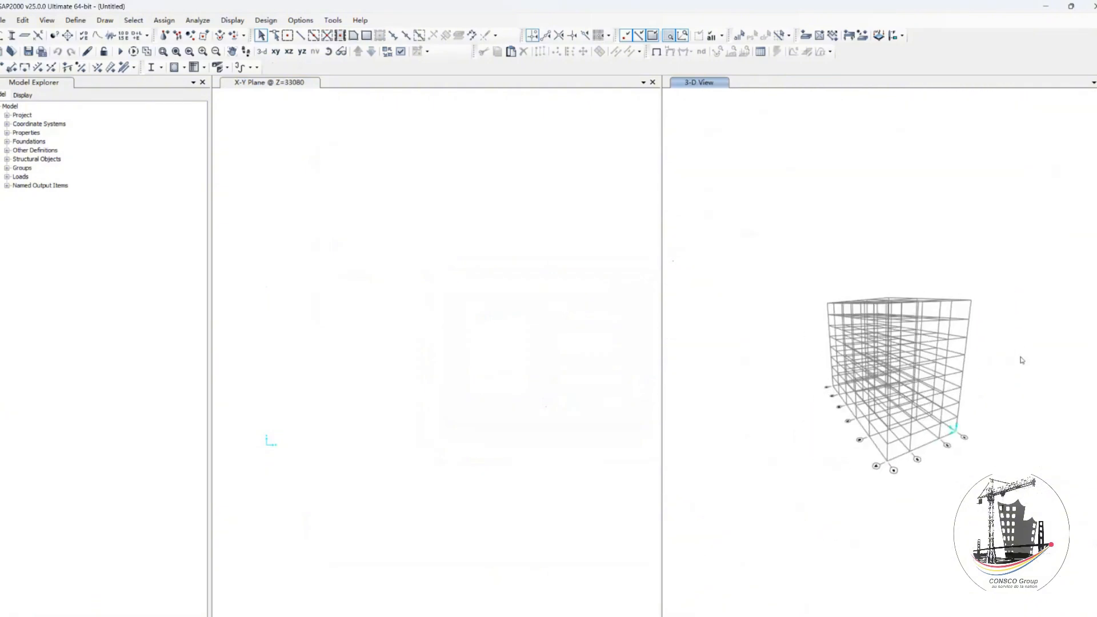
pyautogui.scroll(2, 913, 457)
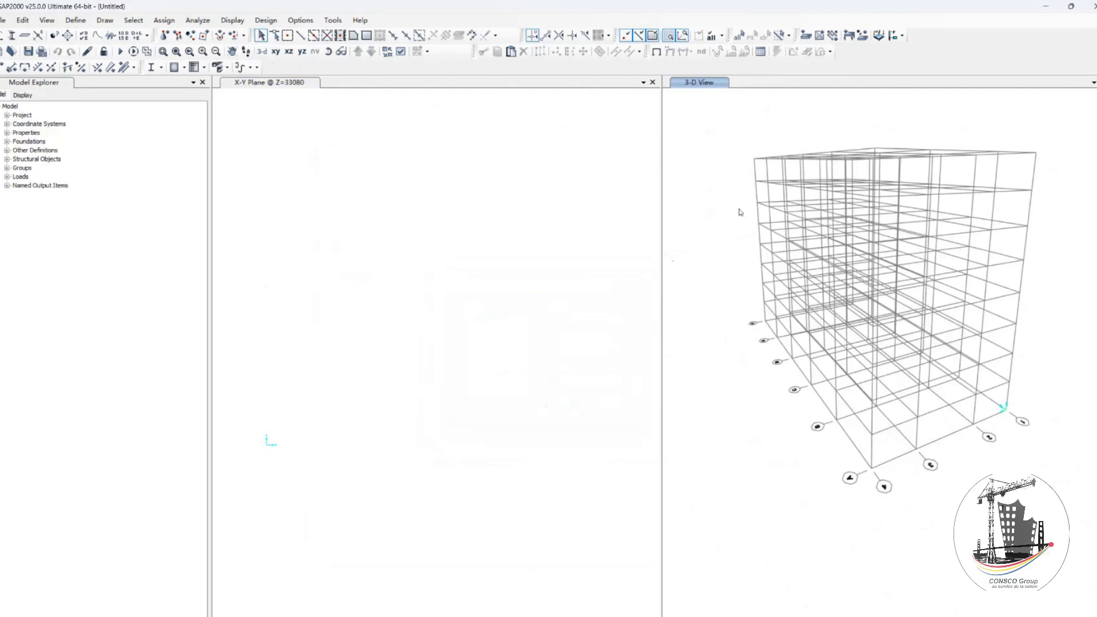
# Step: Set both model windows to the X-Z elevation at Y=0
pyautogui.click(289, 51)
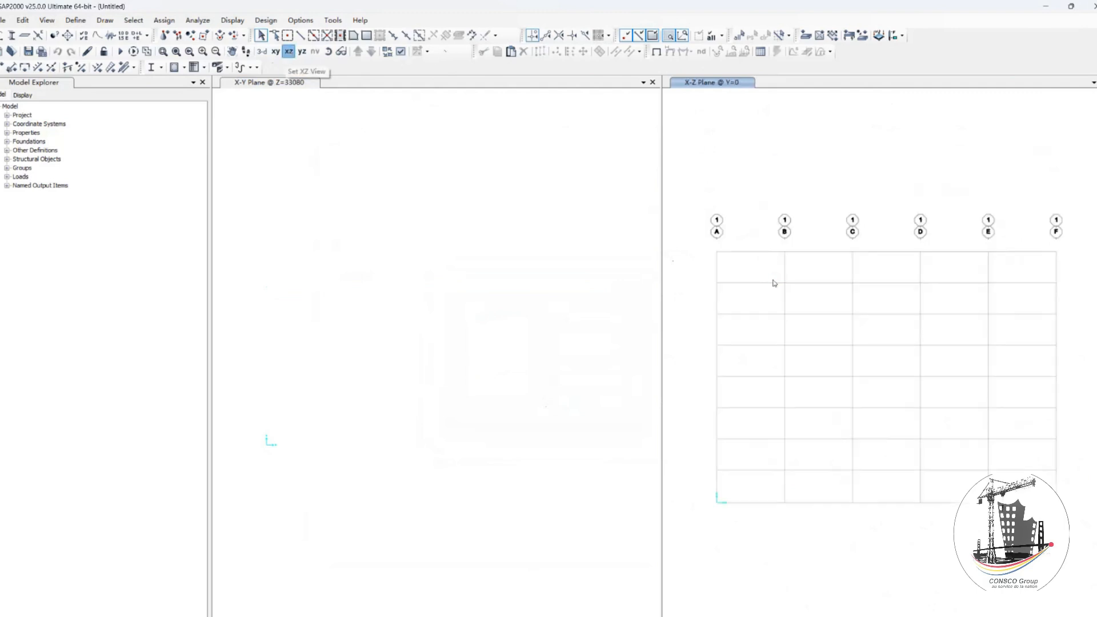
pyautogui.click(425, 167)
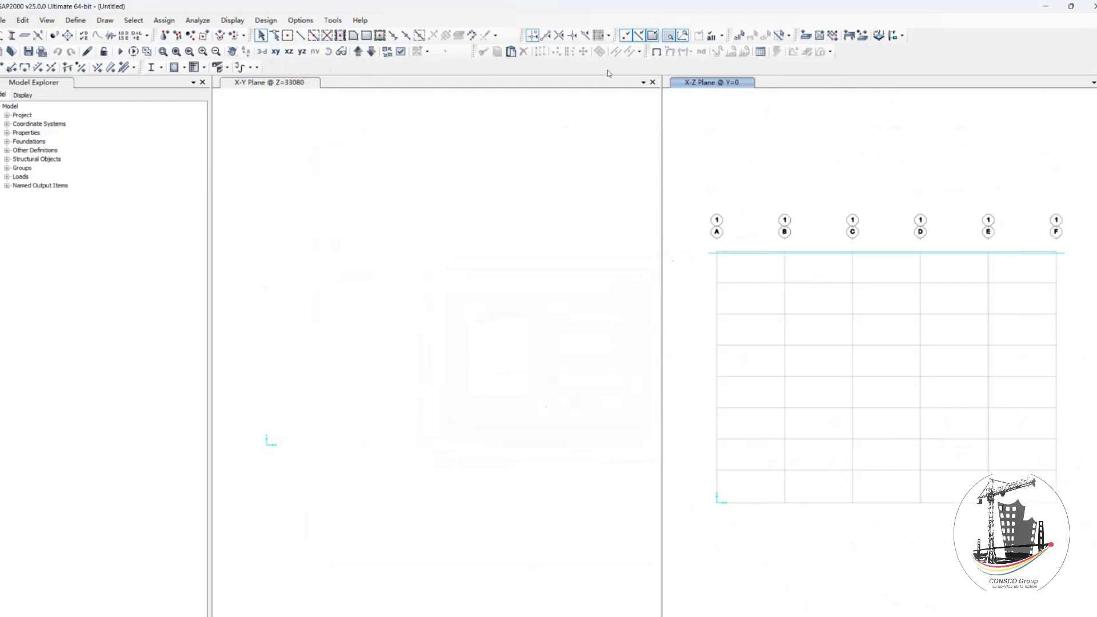
pyautogui.click(673, 404)
pyautogui.click(263, 109)
pyautogui.click(289, 51)
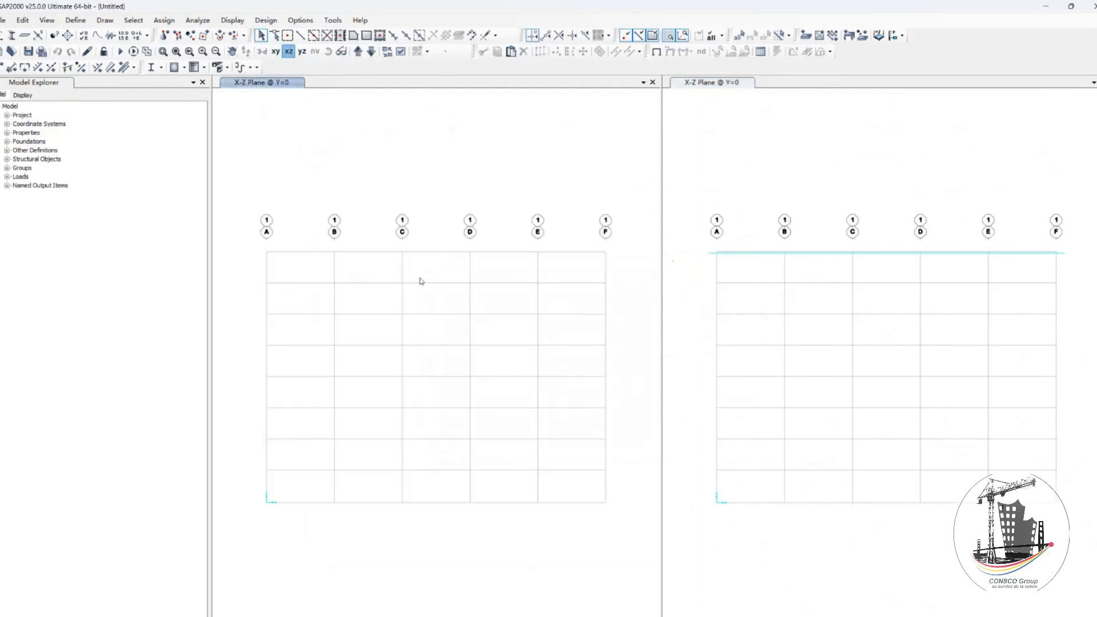
pyautogui.click(762, 149)
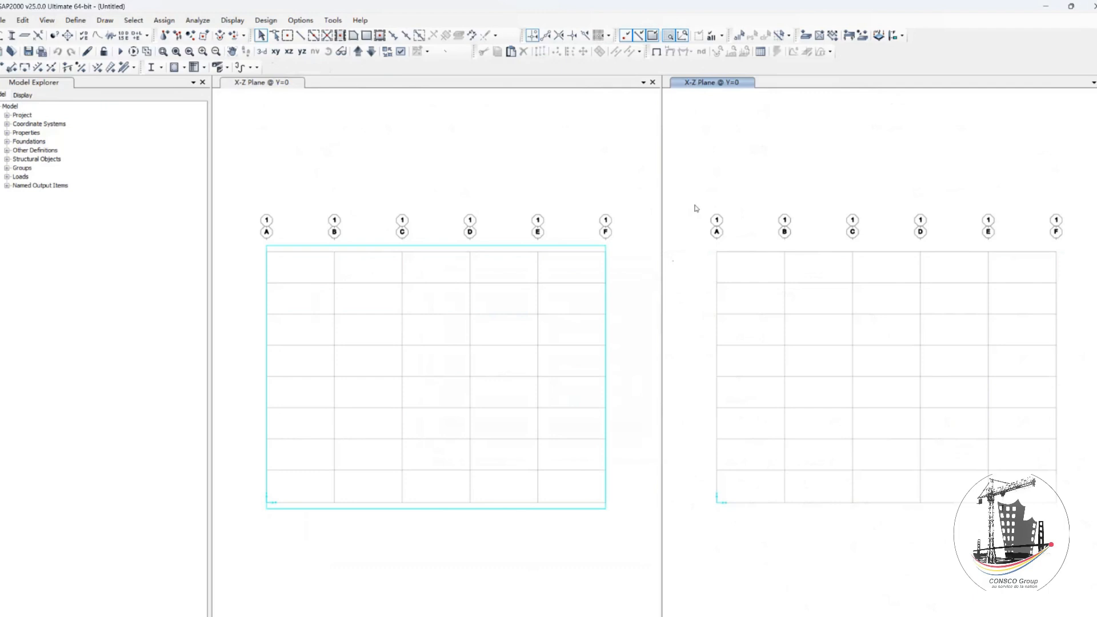
pyautogui.click(696, 207)
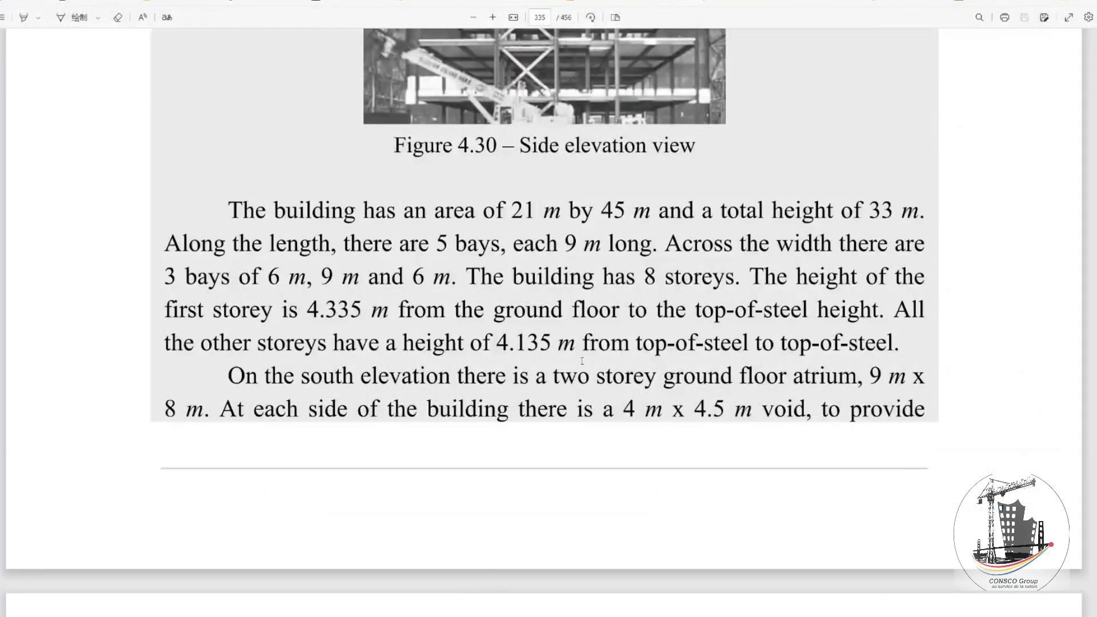
# Step: Review the floor plans and the beam cross-section and steel grade tables for the 1st and 2nd floors in the design example PDF
pyautogui.scroll(-15, 653, 319)
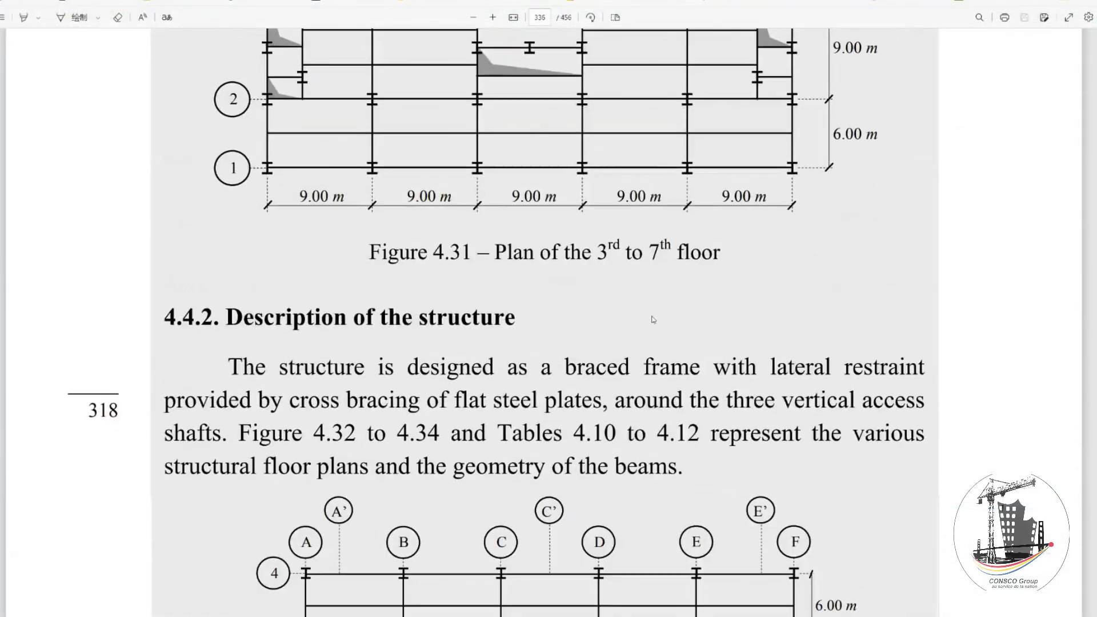
pyautogui.scroll(-15, 653, 319)
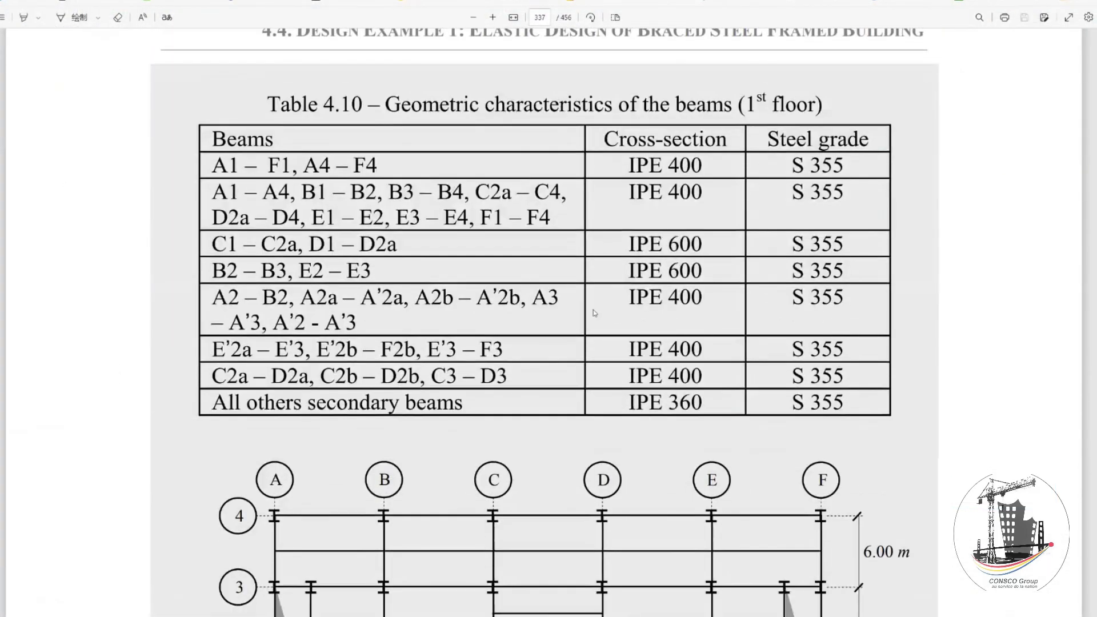
pyautogui.scroll(-15, 718, 268)
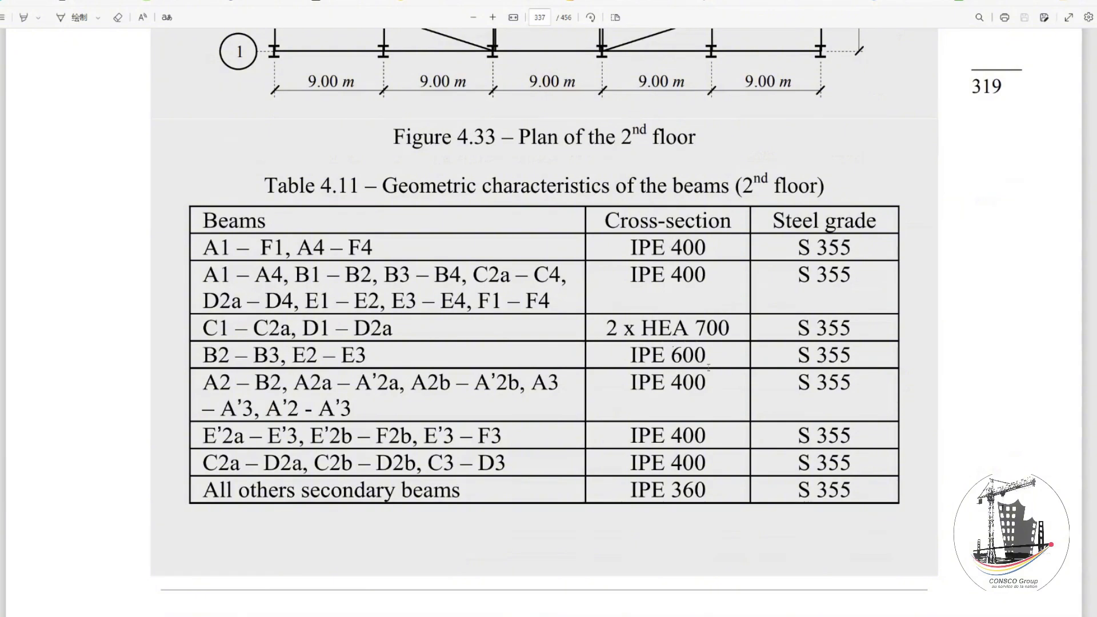
pyautogui.scroll(4, 788, 362)
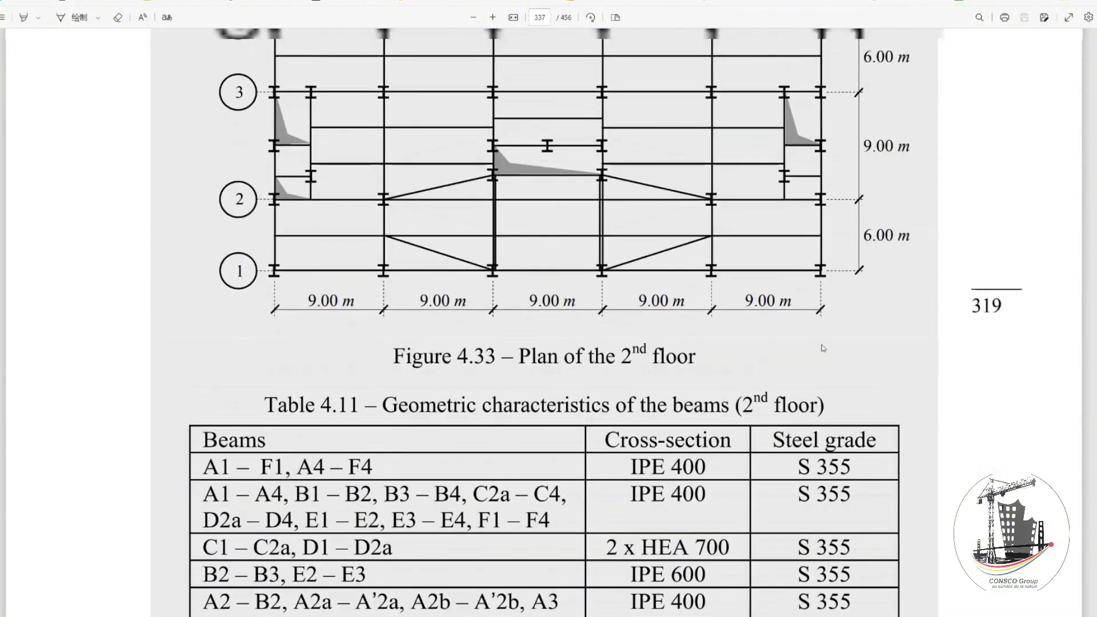
pyautogui.scroll(10, 822, 348)
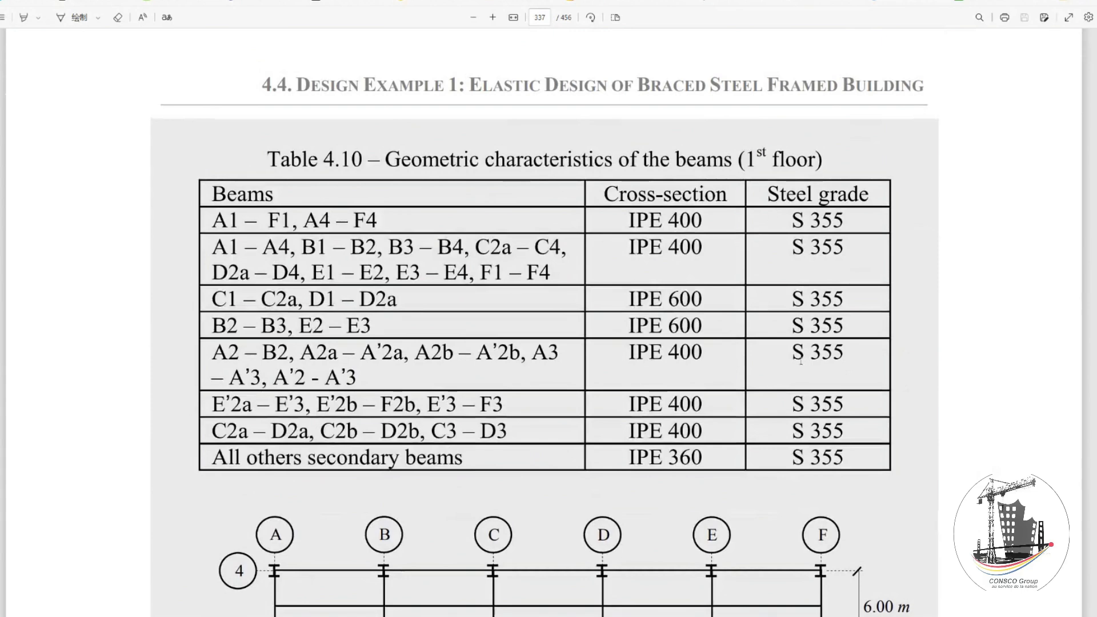
# Step: Switch back to SAP2000 and delete the S355 material from the defined materials
pyautogui.click(746, 615)
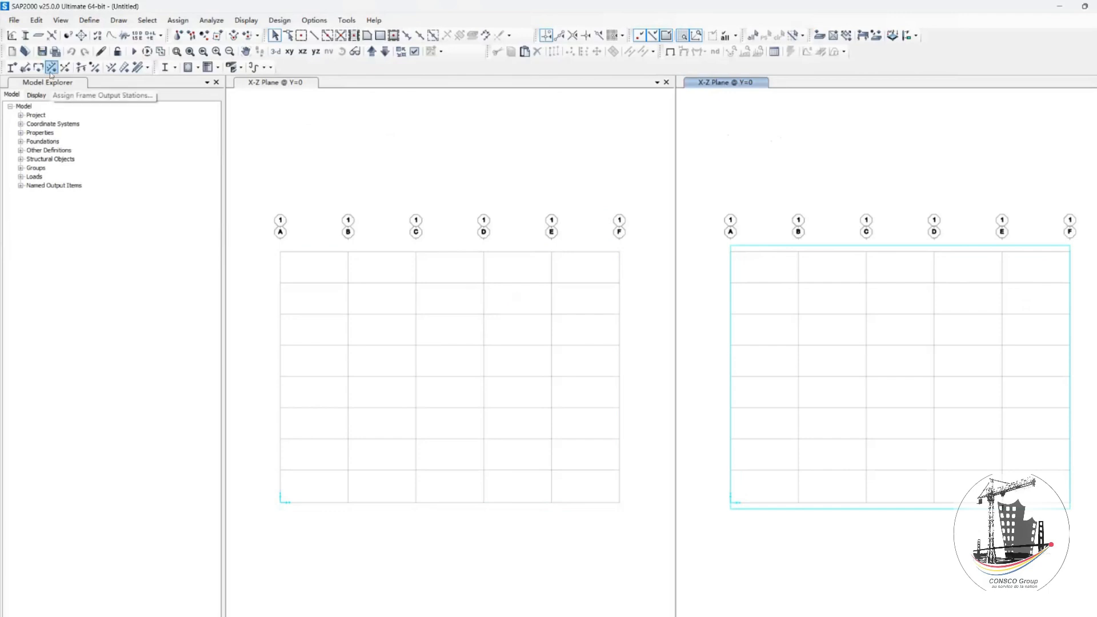
pyautogui.click(89, 22)
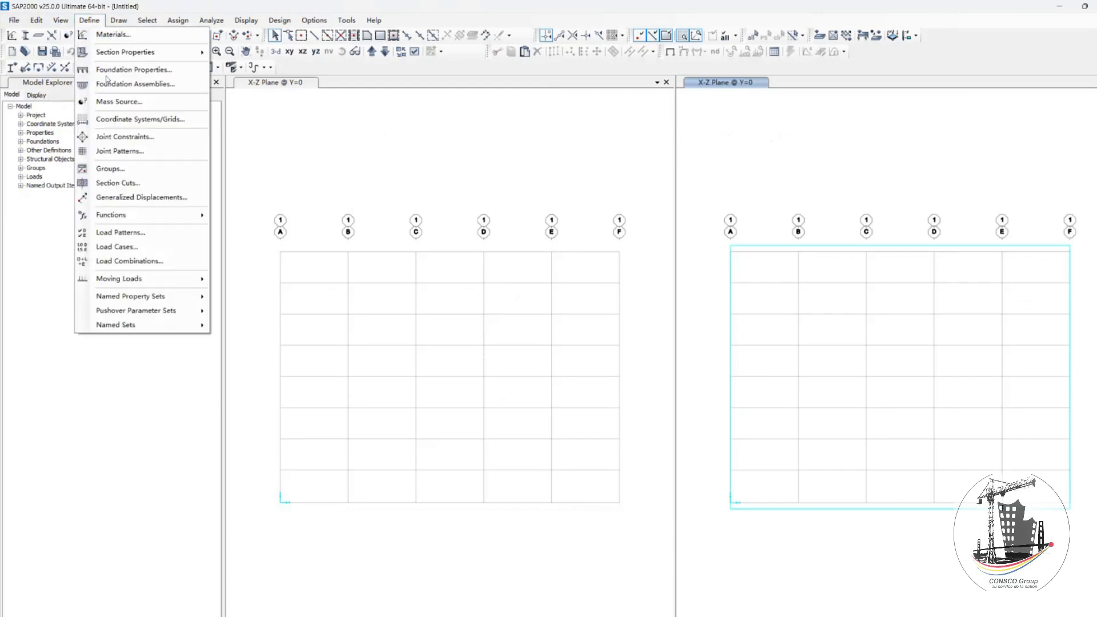
pyautogui.click(112, 35)
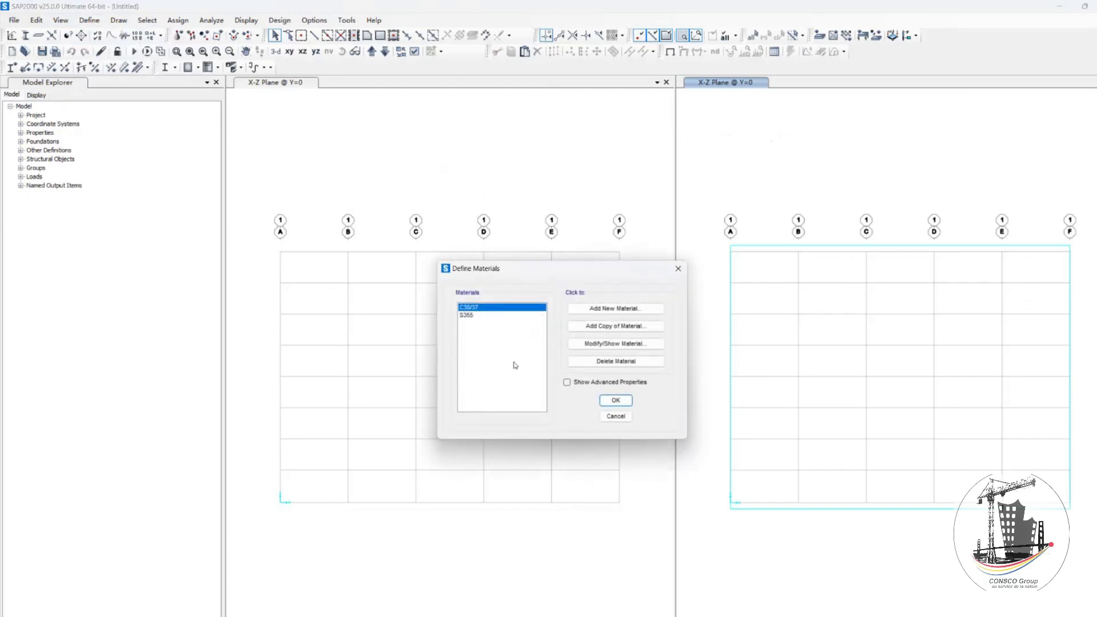
pyautogui.click(474, 316)
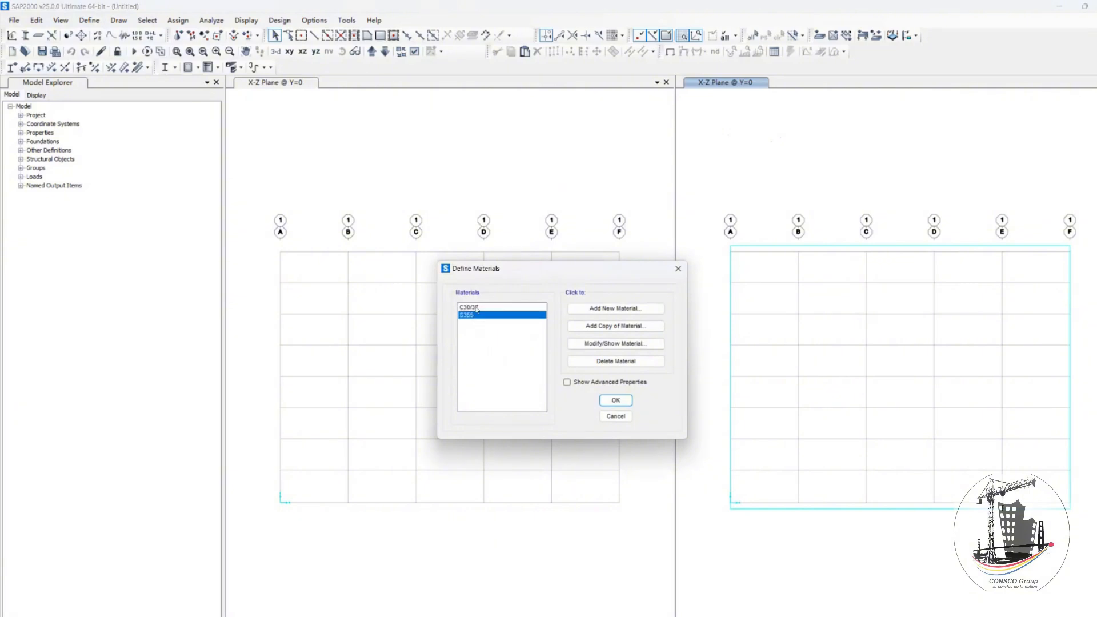
pyautogui.click(616, 361)
pyautogui.click(564, 385)
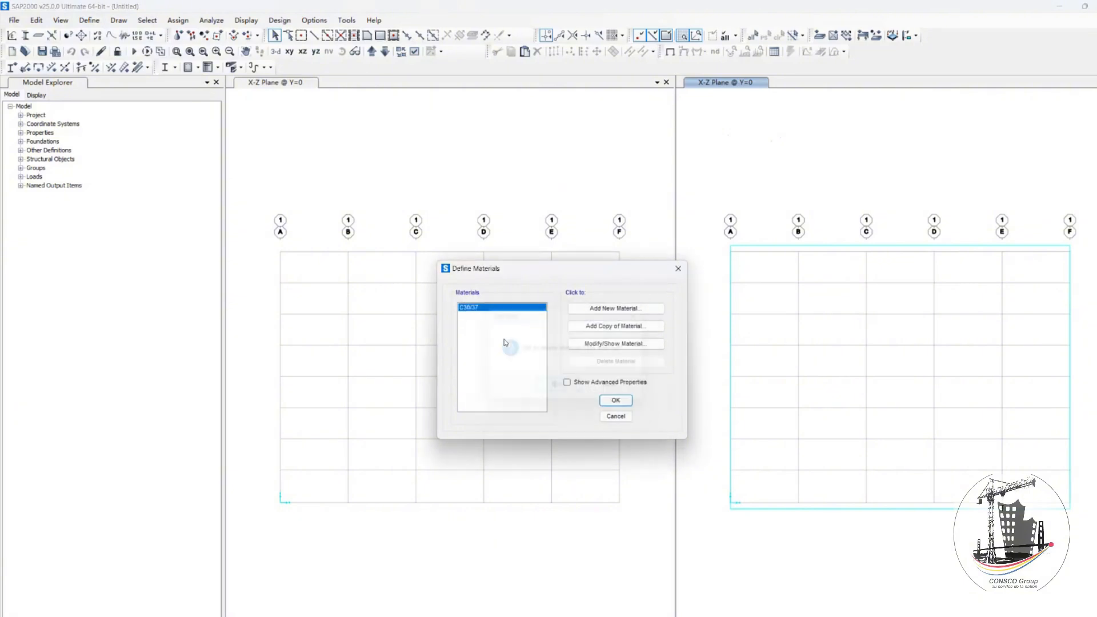
# Step: Examine the property data of the C30/37 concrete and of a copy of it, without saving anything
pyautogui.click(594, 344)
pyautogui.click(682, 171)
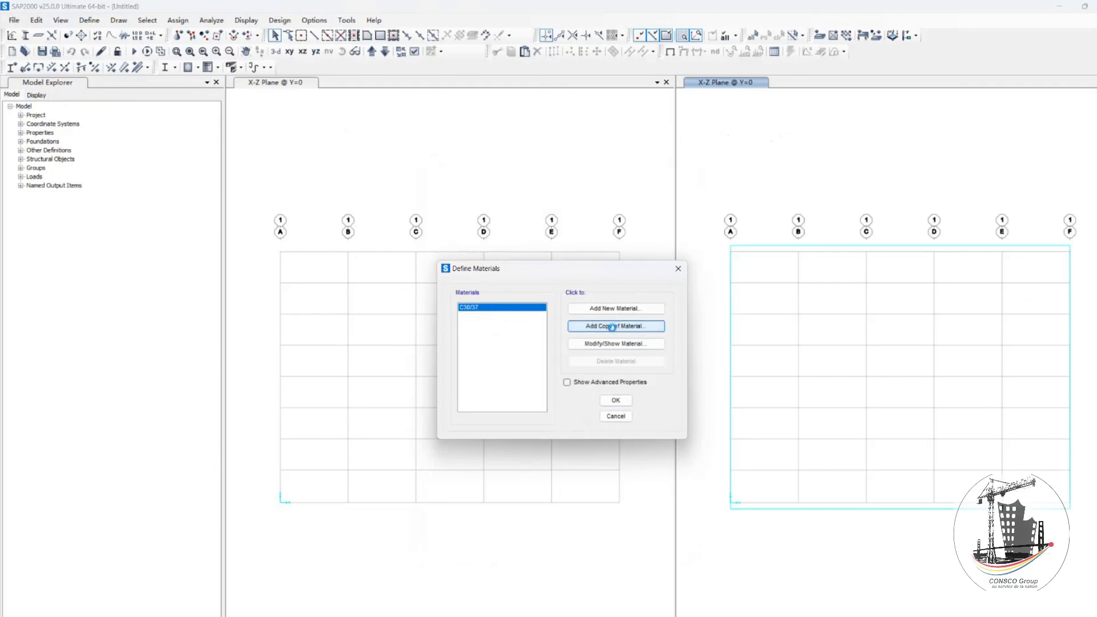
pyautogui.click(611, 325)
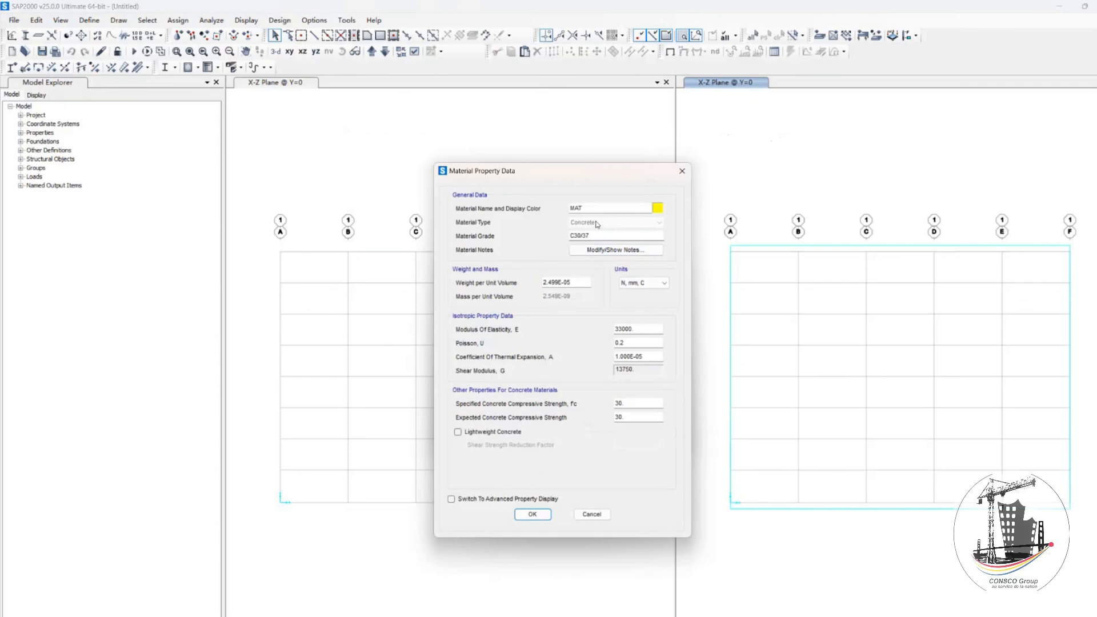
pyautogui.doubleClick(576, 207)
pyautogui.click(681, 170)
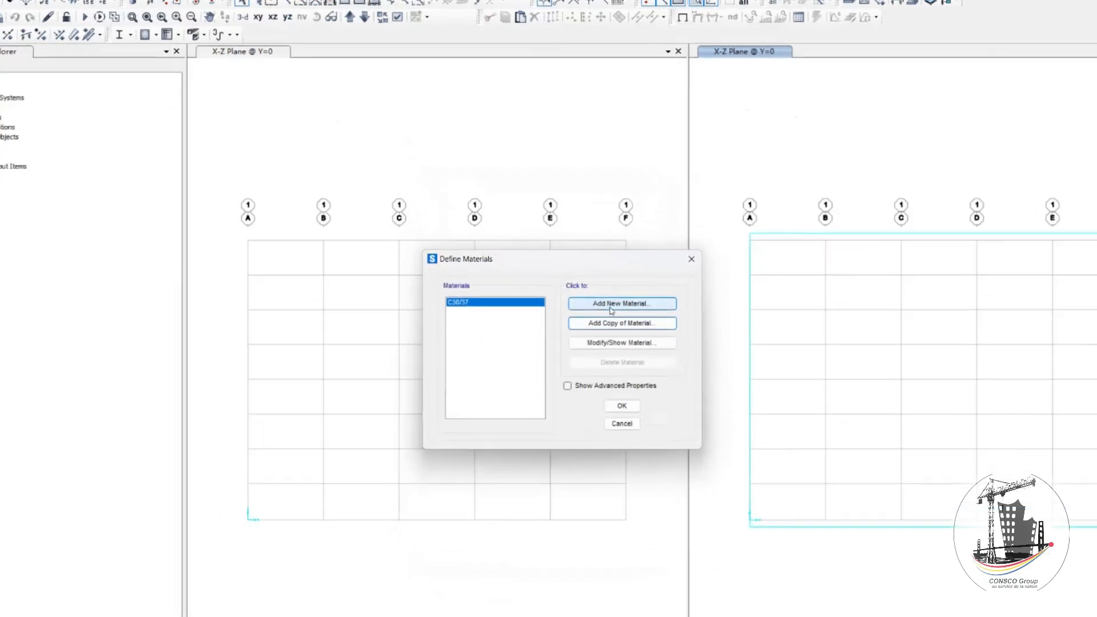
# Step: Start a new material with region Europe and type Steel, keeping standard EN 1993-1-1 per EN 10025-2
pyautogui.click(623, 294)
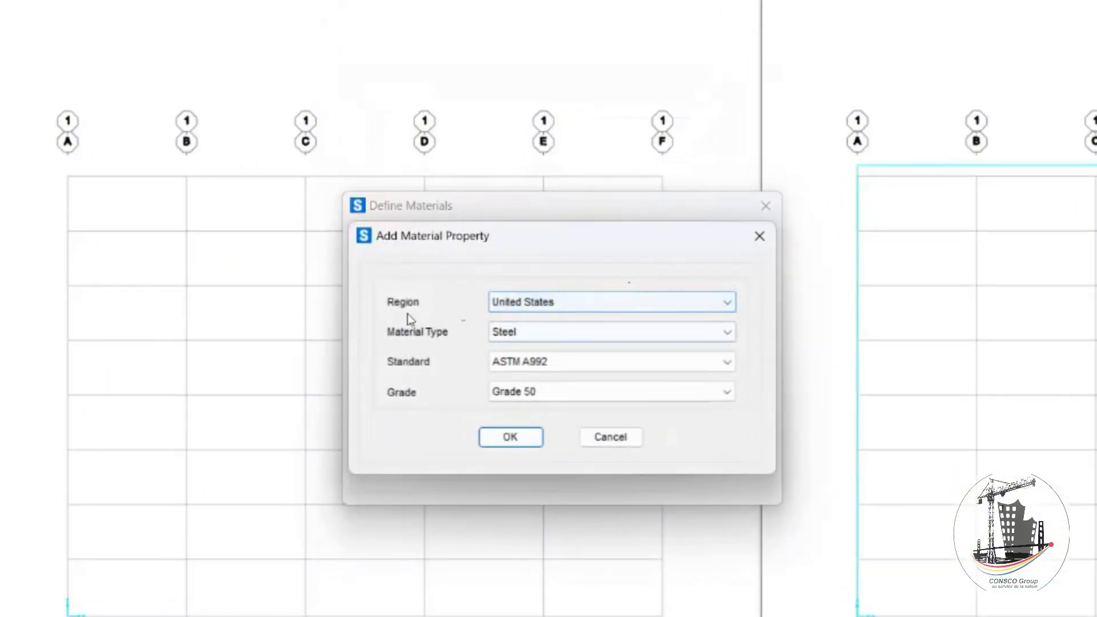
pyautogui.click(534, 302)
pyautogui.click(514, 346)
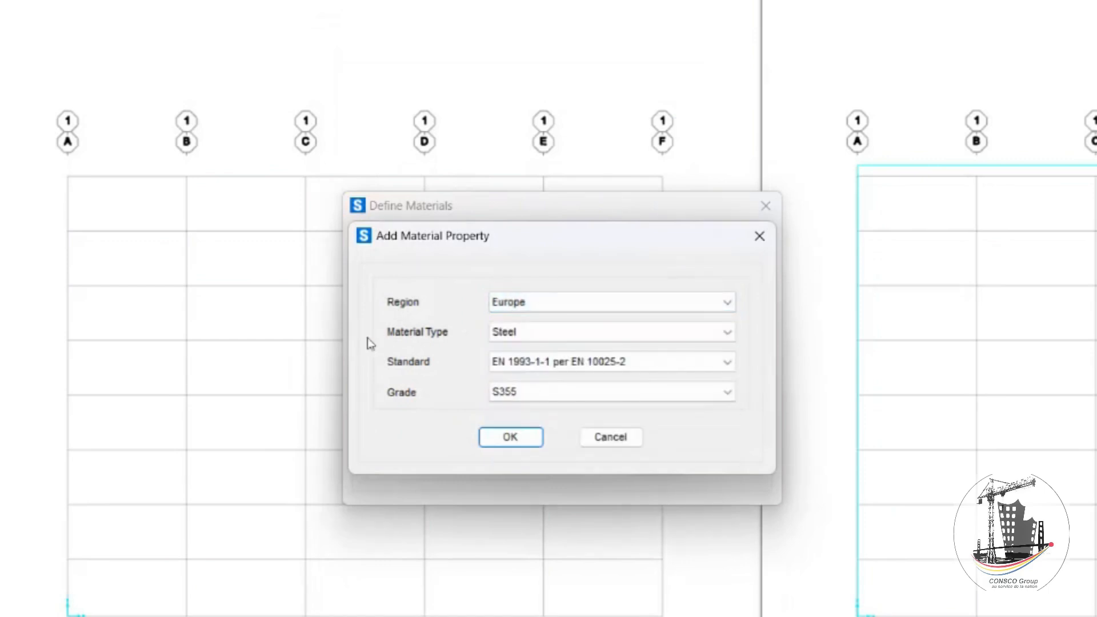
pyautogui.click(511, 335)
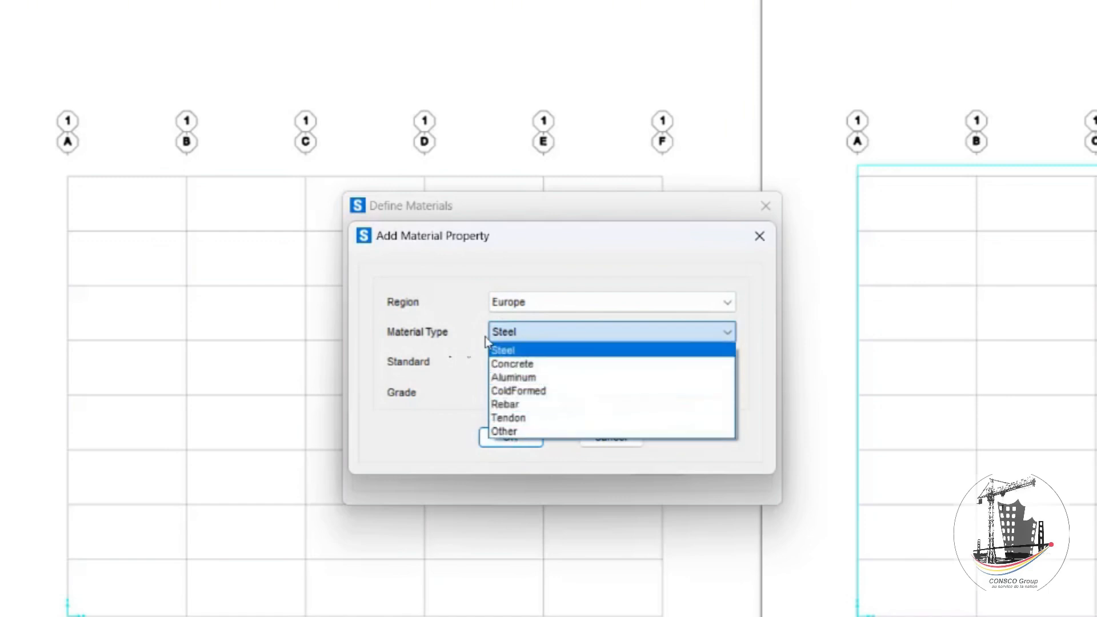
pyautogui.click(523, 334)
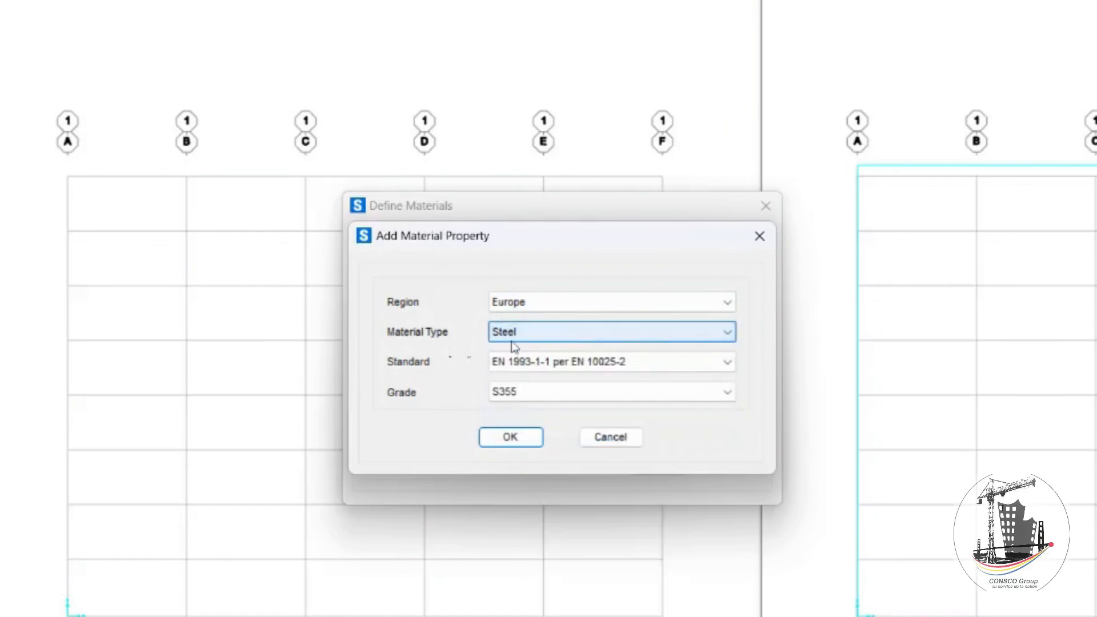
pyautogui.click(558, 366)
pyautogui.click(430, 369)
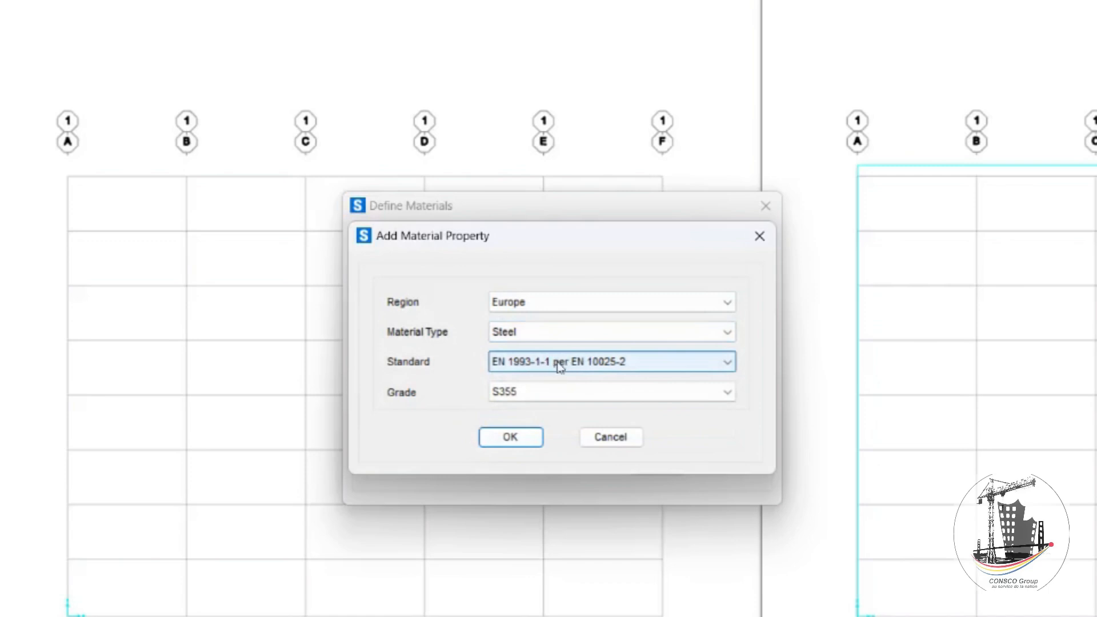
# Step: Compare the European standards and grades offered for the Concrete, Aluminum and ColdFormed material types, returning the material type to Steel
pyautogui.click(520, 337)
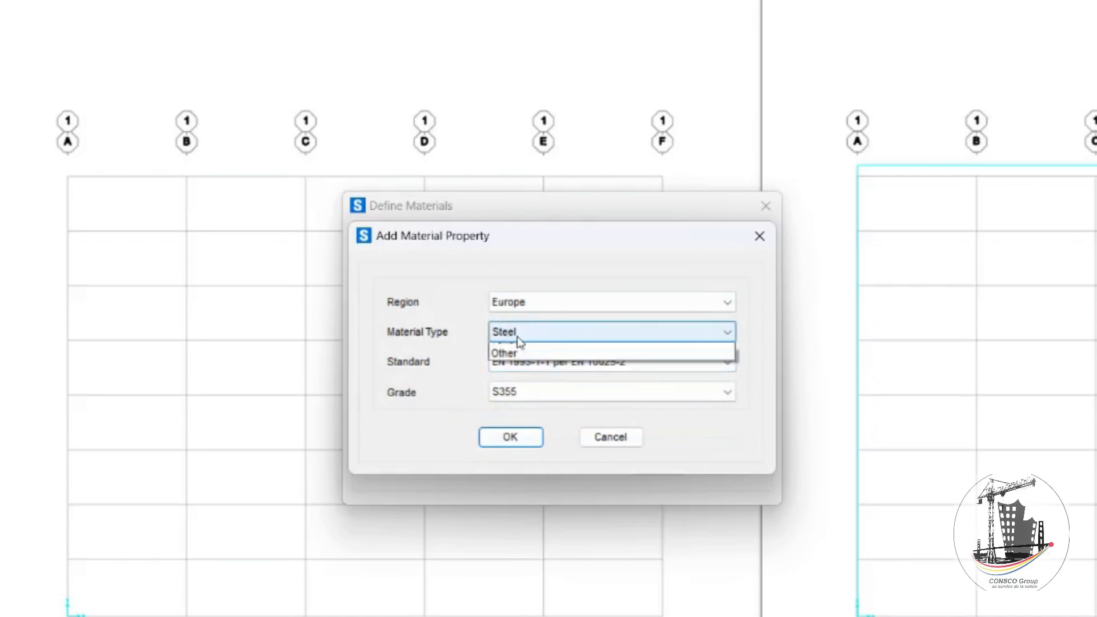
pyautogui.click(526, 364)
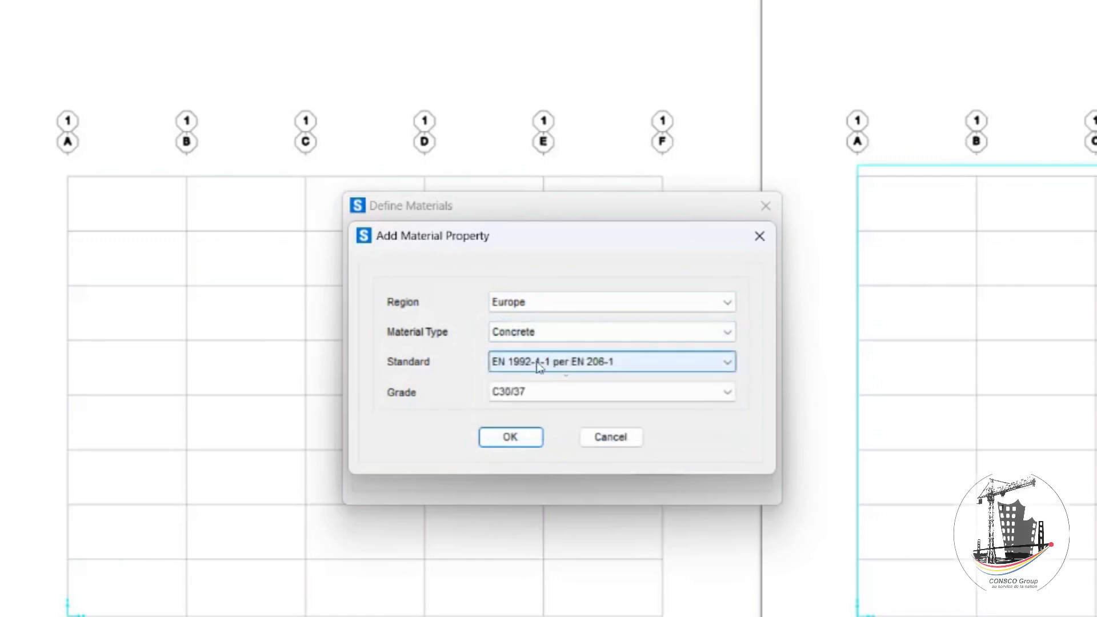
pyautogui.click(534, 343)
pyautogui.click(551, 361)
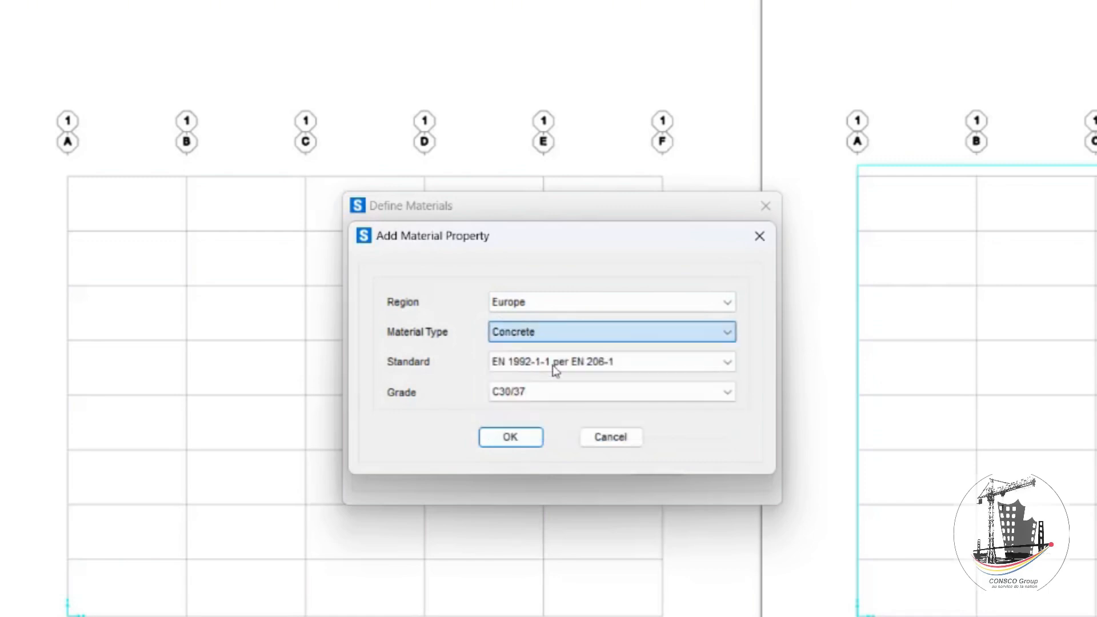
pyautogui.click(533, 336)
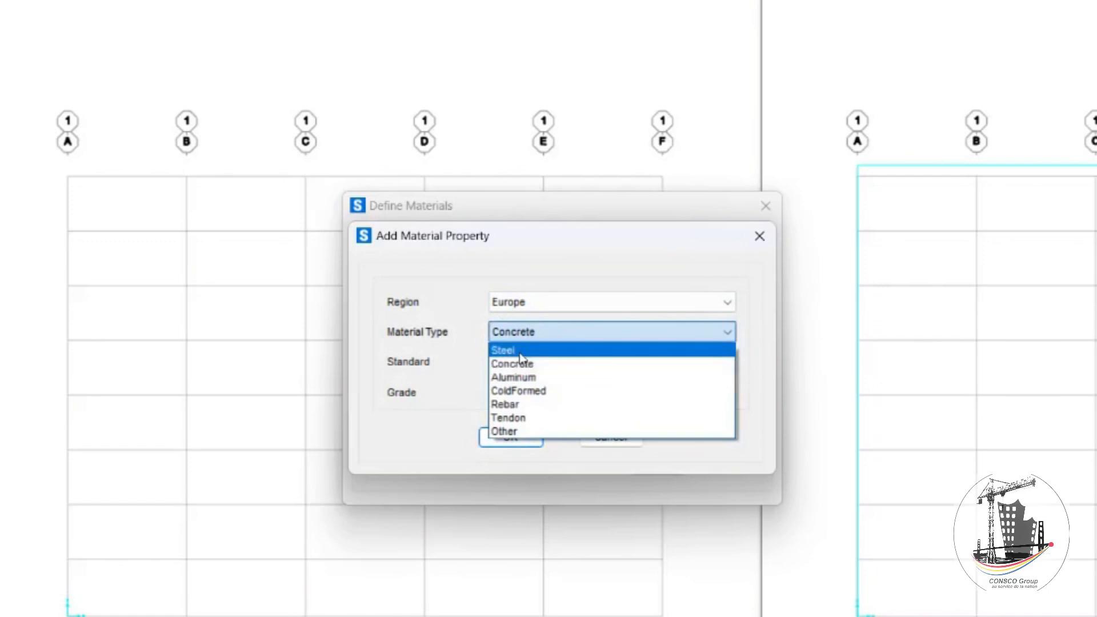
pyautogui.click(531, 347)
pyautogui.click(531, 336)
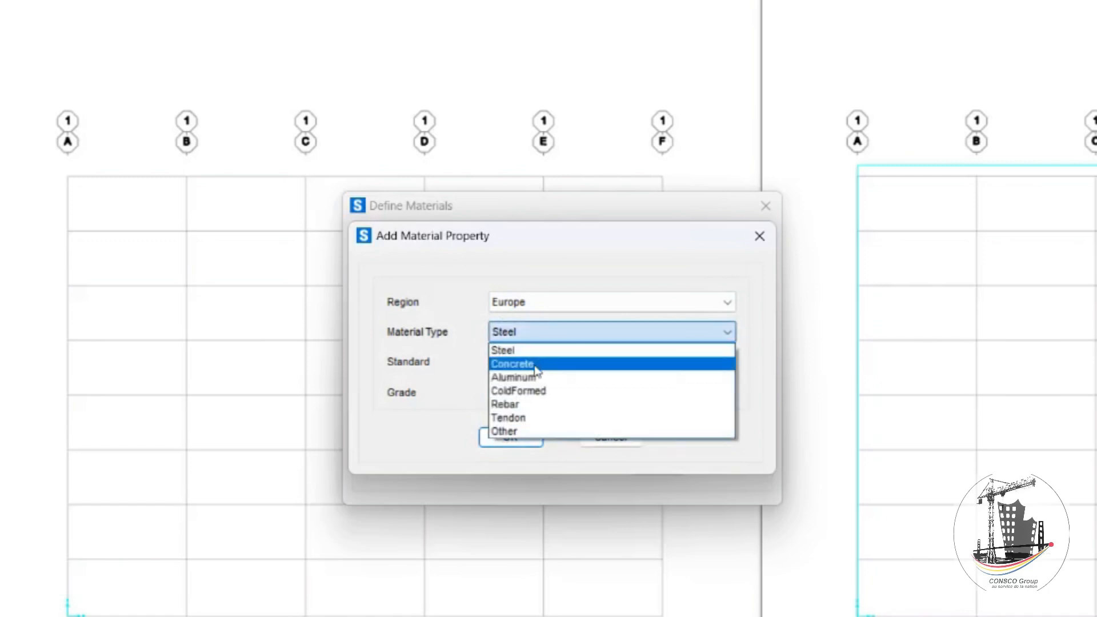
pyautogui.click(533, 360)
pyautogui.click(531, 337)
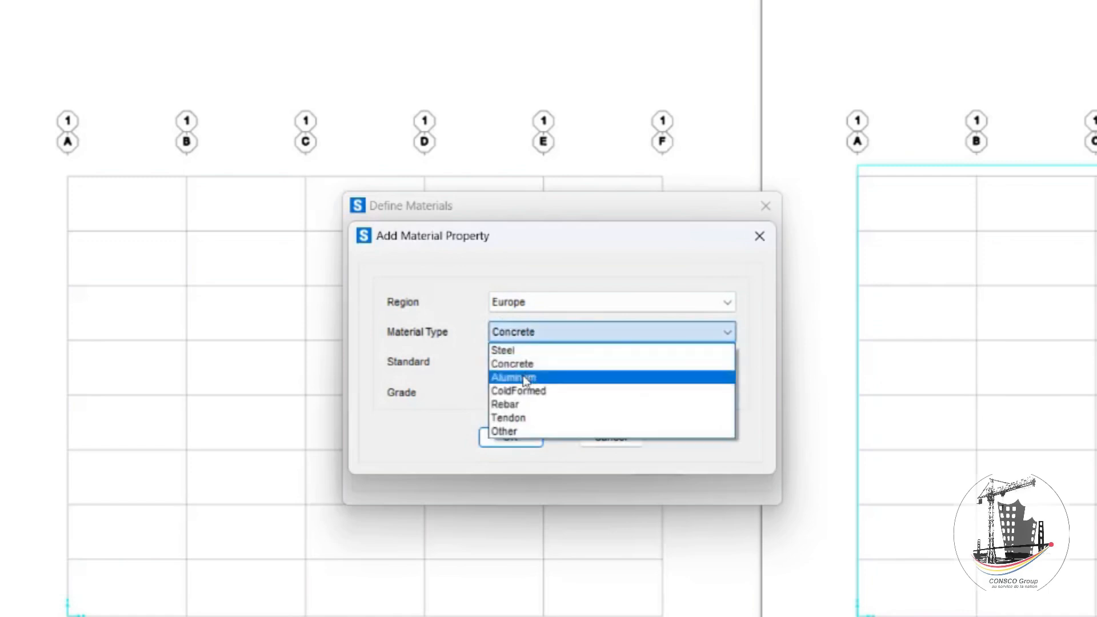
pyautogui.click(532, 374)
pyautogui.click(532, 337)
pyautogui.click(533, 387)
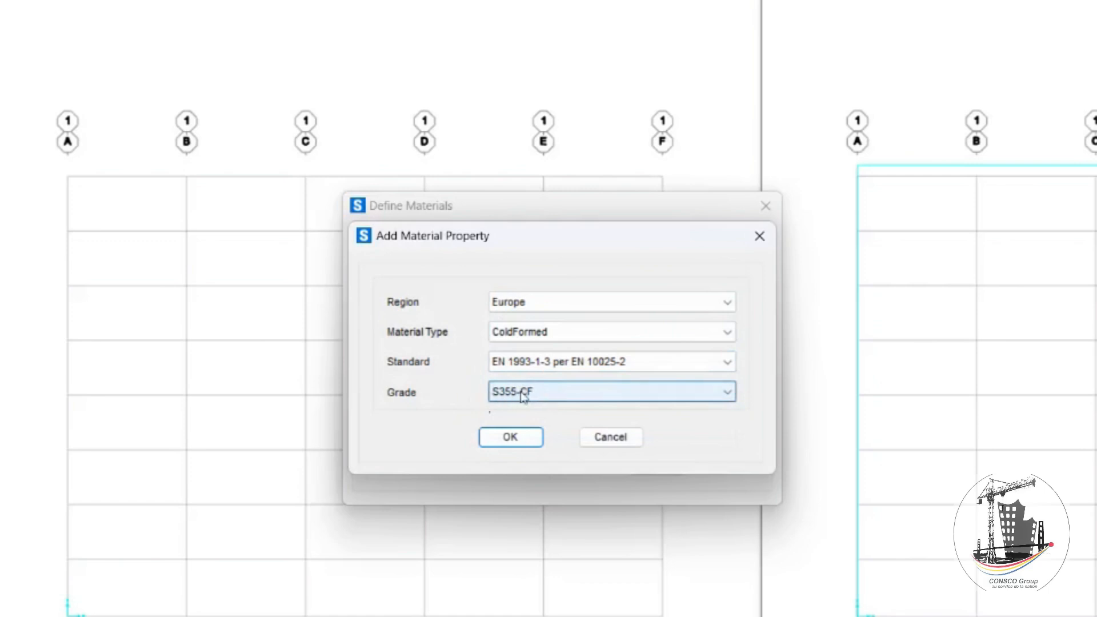
pyautogui.click(532, 335)
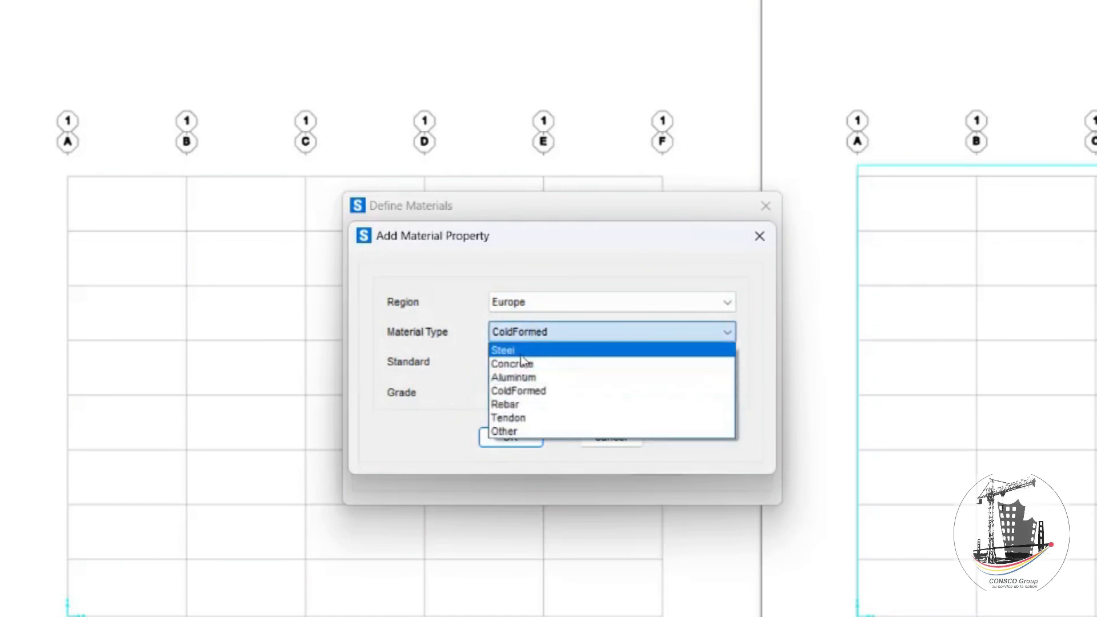
pyautogui.click(511, 350)
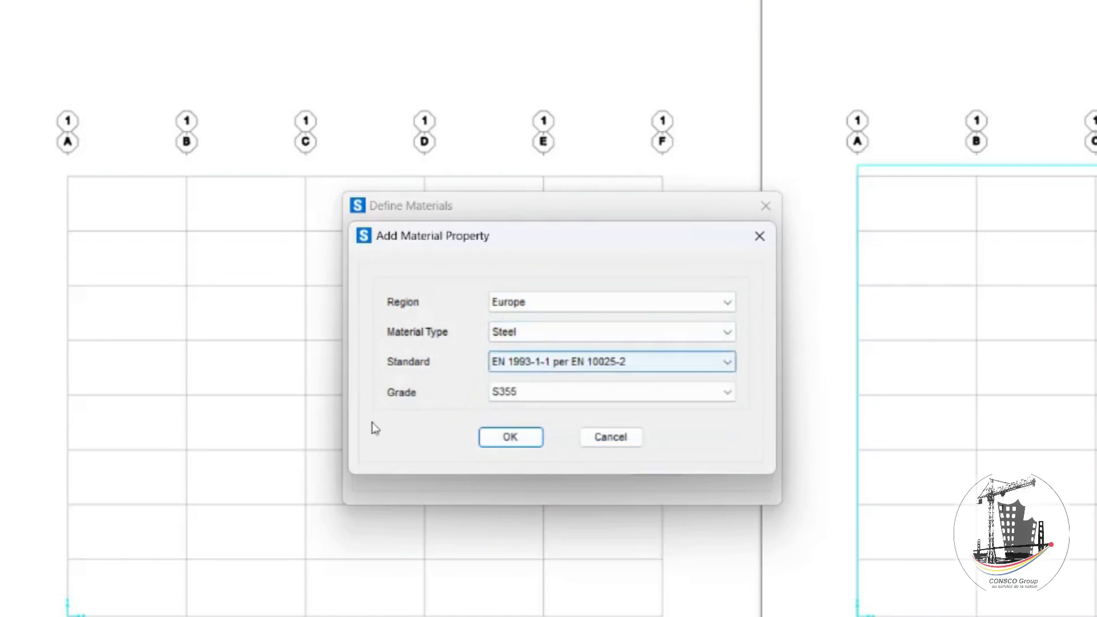
# Step: Choose grade S355 under EN 1993-1-1 per EN 10025-2 and add the European steel to the defined materials
pyautogui.click(528, 392)
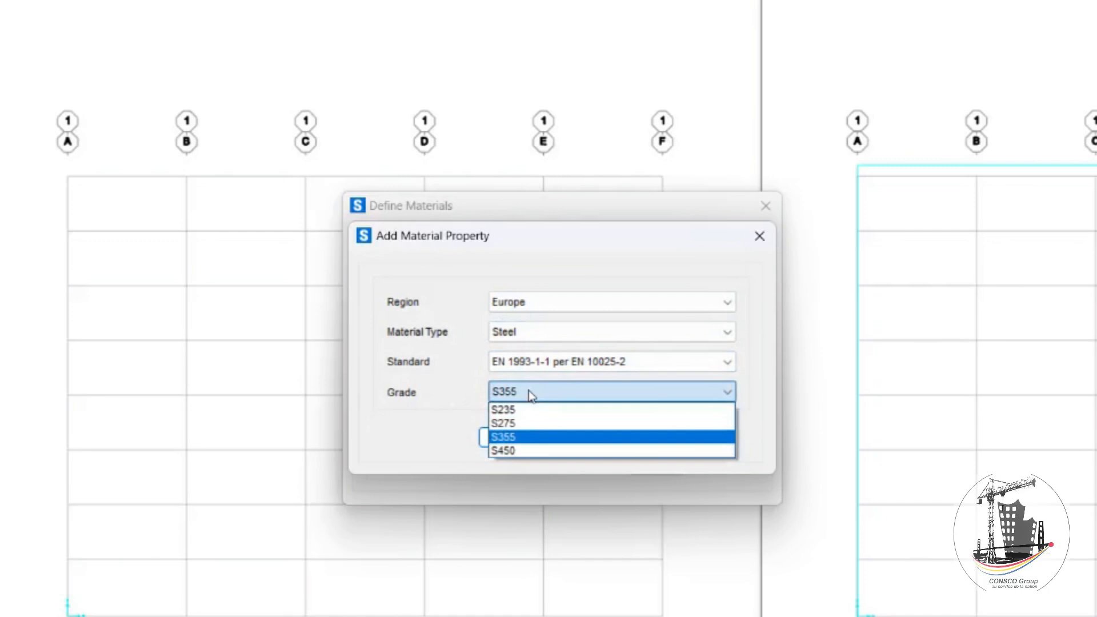
pyautogui.click(517, 438)
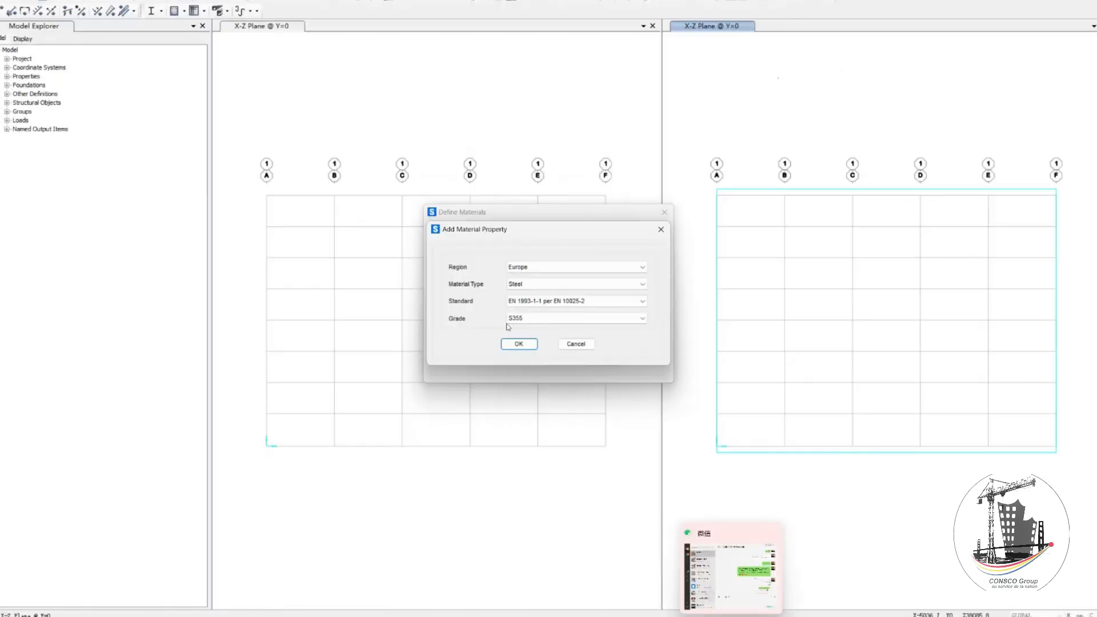
pyautogui.click(521, 322)
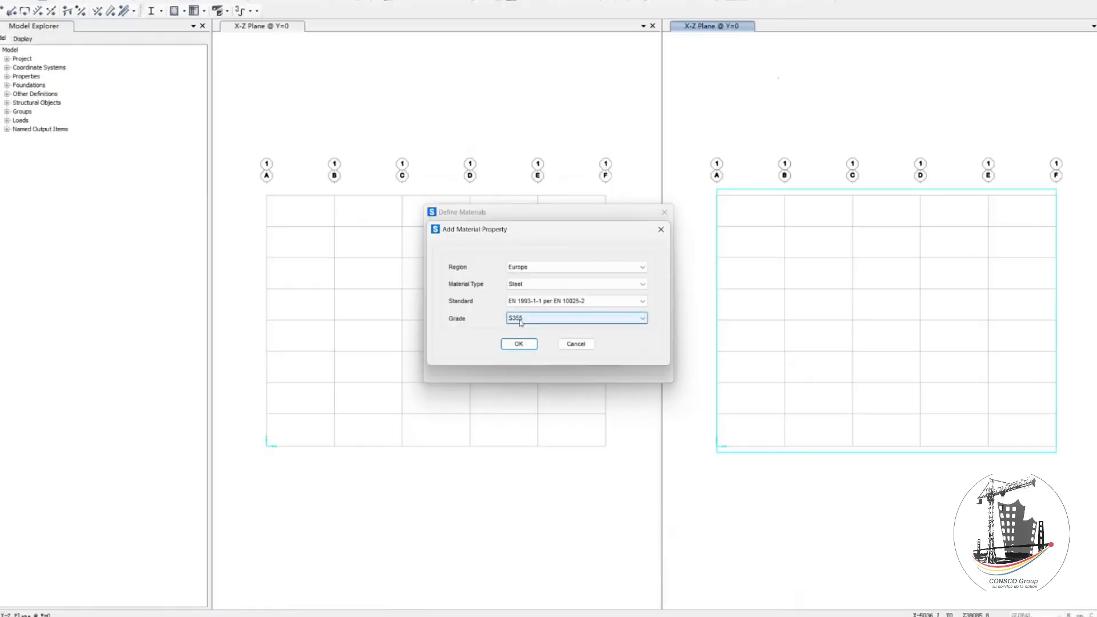
pyautogui.click(545, 309)
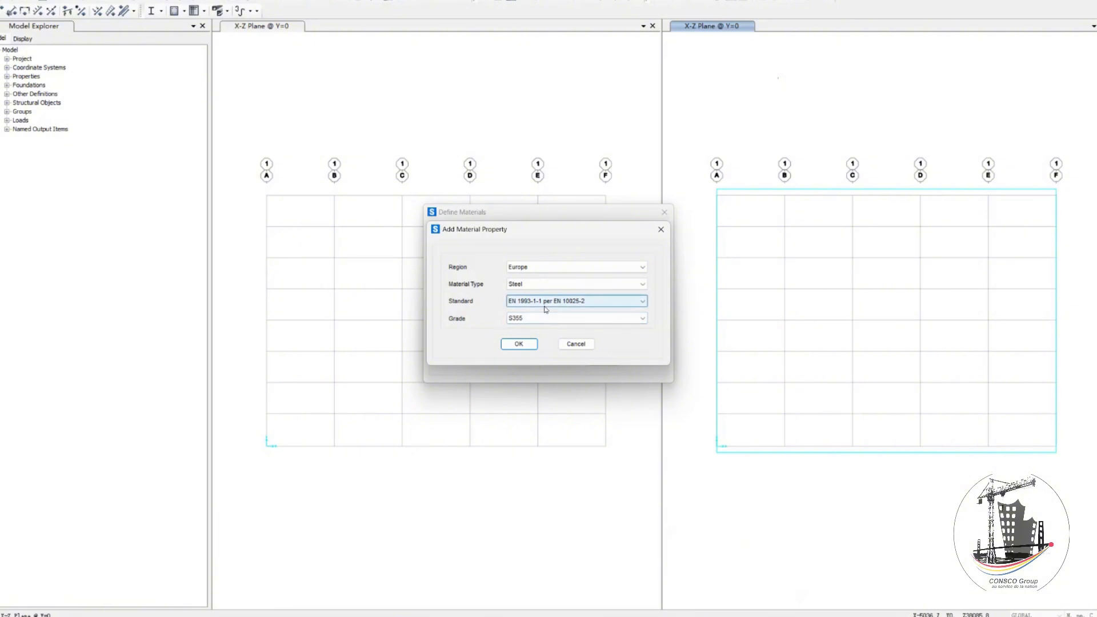
pyautogui.click(517, 344)
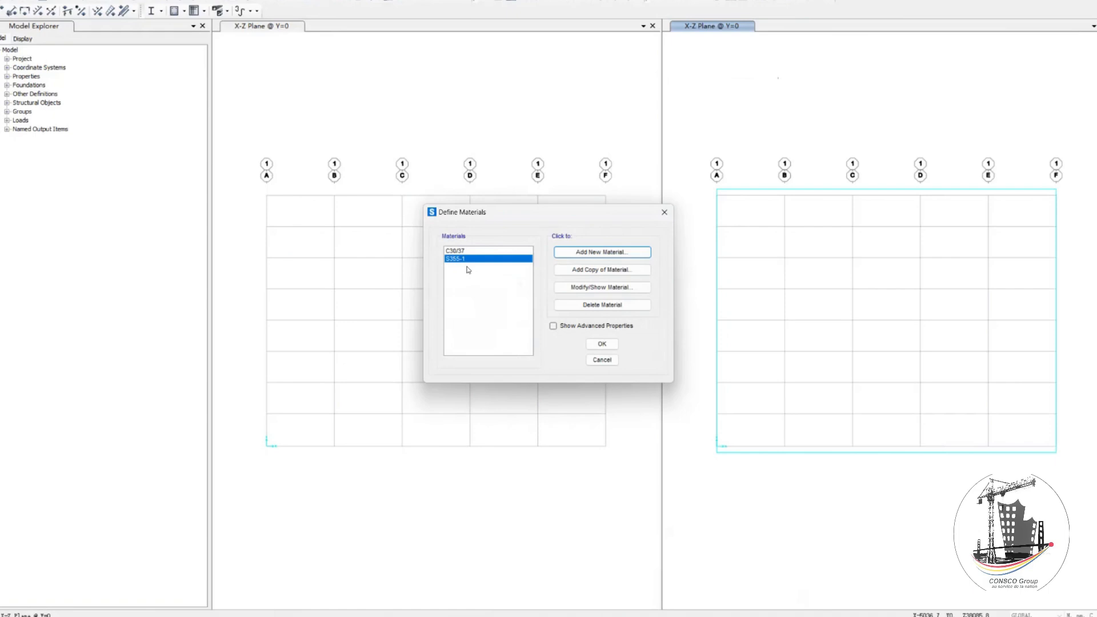
# Step: Open the new steel material's property data and rename the material as Steel Grade S355
pyautogui.click(595, 290)
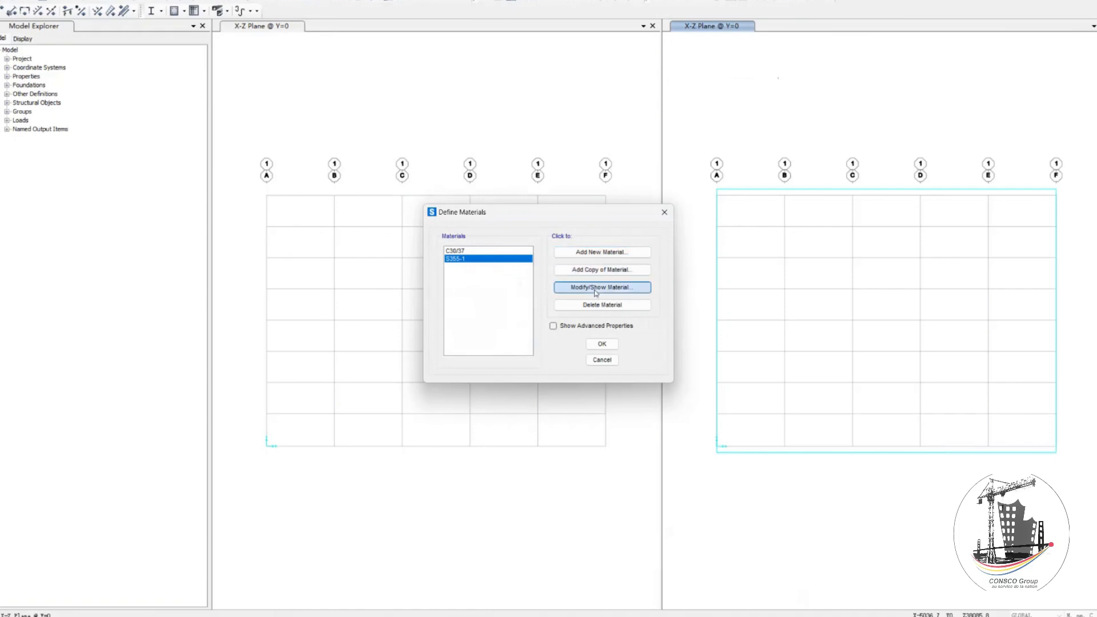
pyautogui.click(593, 152)
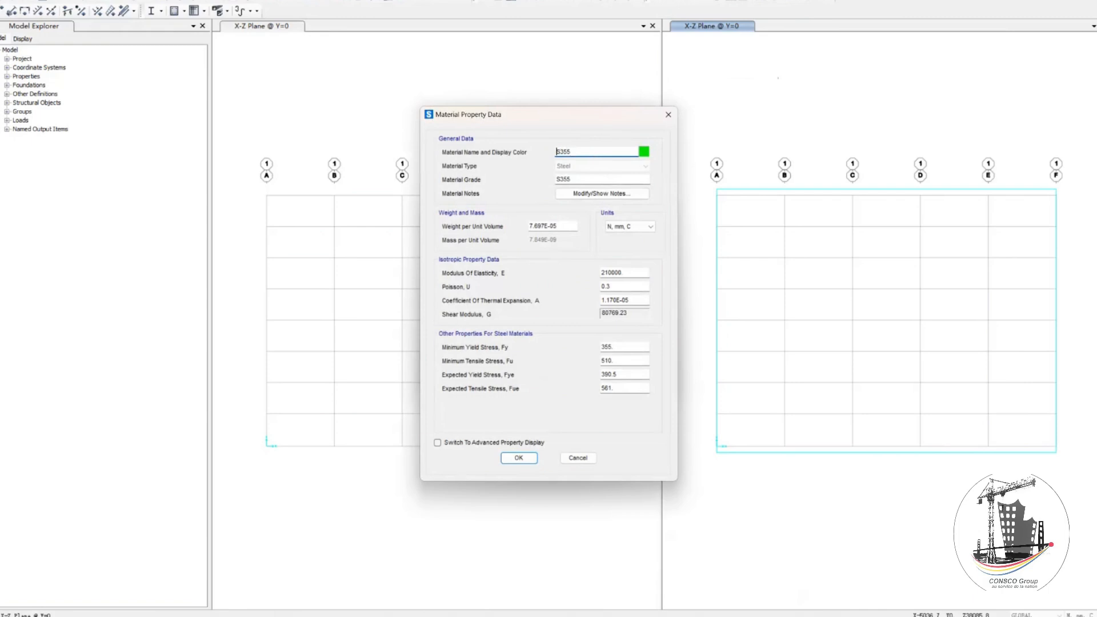
pyautogui.write('s')
pyautogui.press('BackSpace')
pyautogui.write('Steel Grade')
# Step: Switch to the design example PDF and review the beam tables, floor plan and the section on safety criteria and permanent actions
pyautogui.click(520, 616)
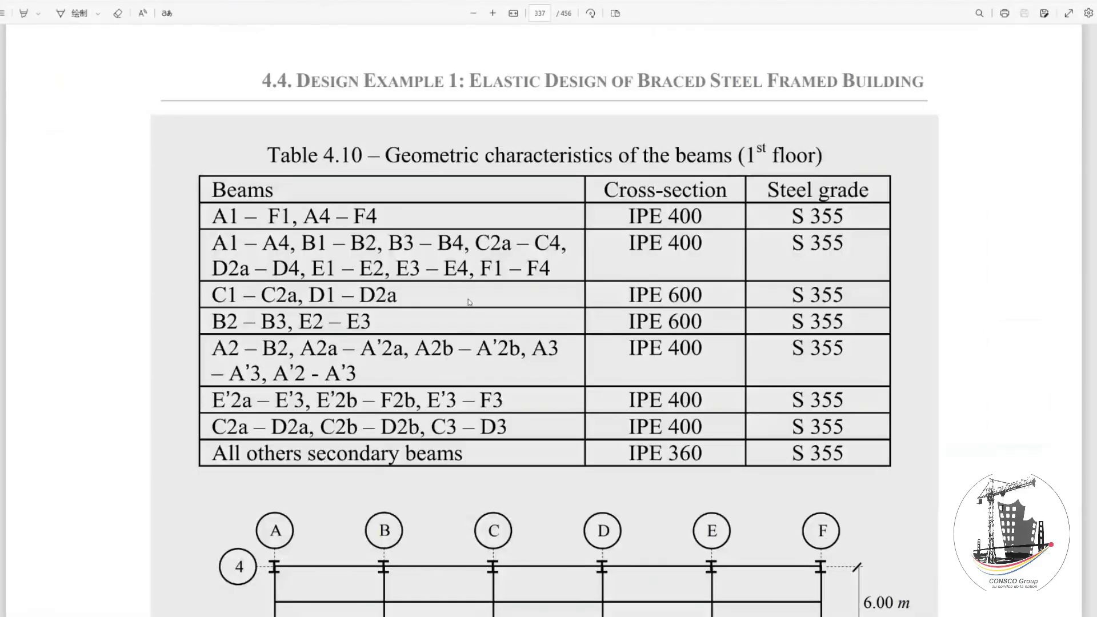
pyautogui.scroll(-20, 469, 302)
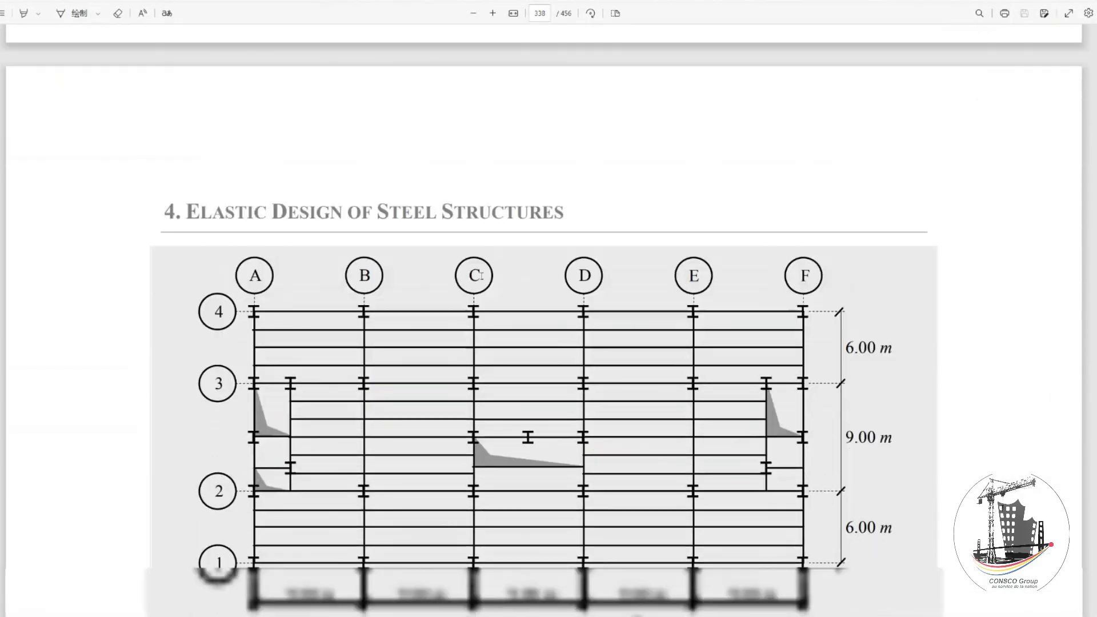
pyautogui.scroll(-15, 481, 276)
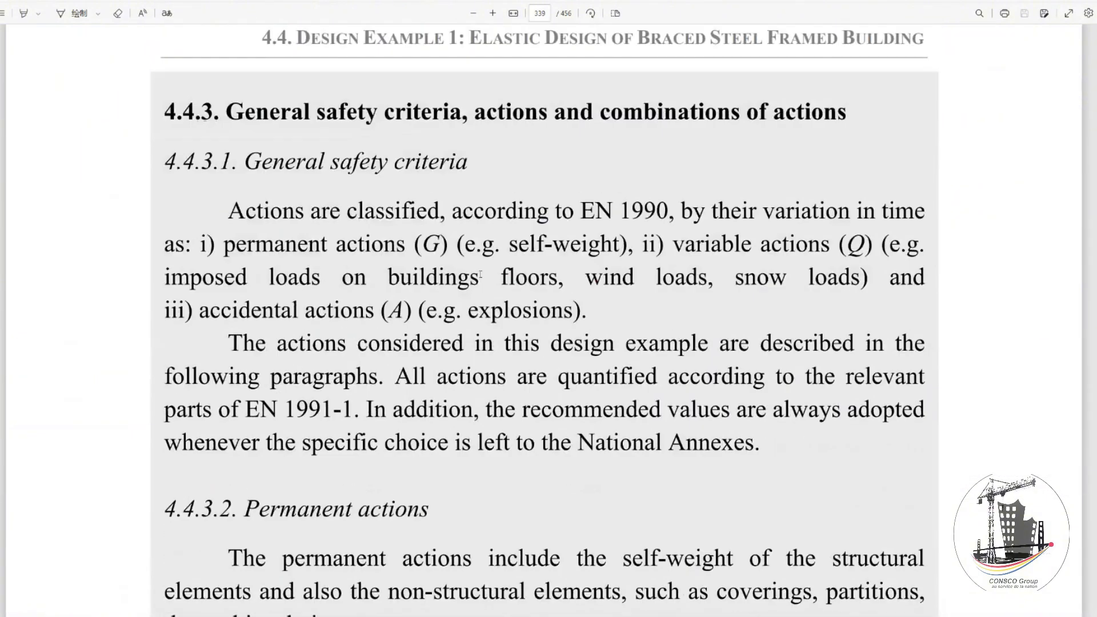
pyautogui.scroll(-7, 483, 274)
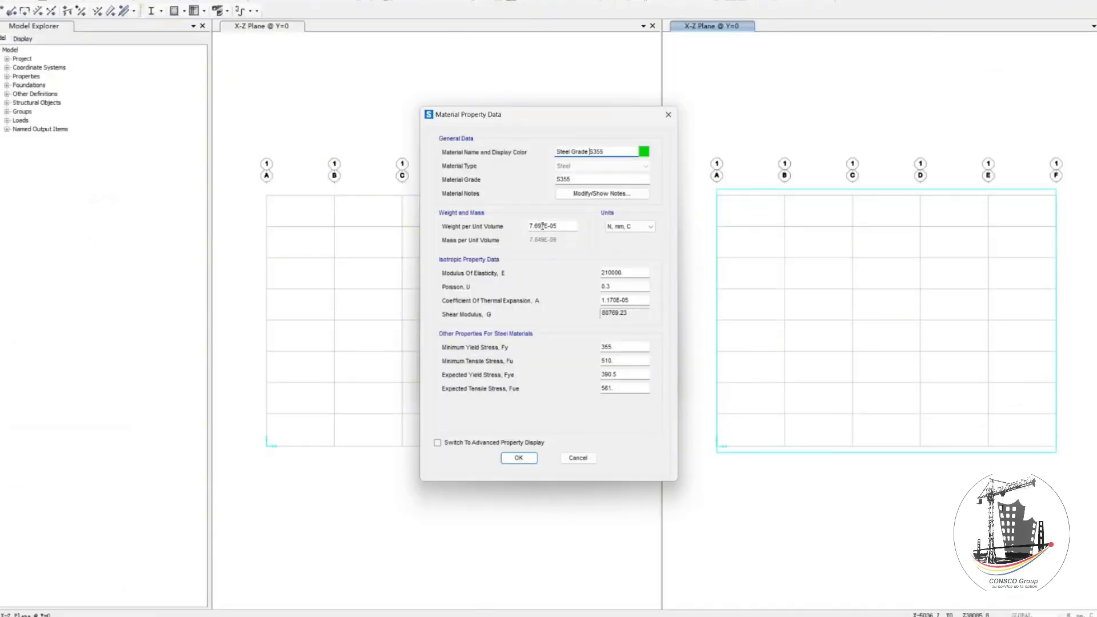
# Step: Back in SAP2000, set the steel's weight per unit volume to 7.85E-05 in N, mm, C and check its elastic and strength properties
pyautogui.moveTo(545, 225); pyautogui.dragTo(537, 225)
pyautogui.write('85')
pyautogui.click(630, 276)
pyautogui.click(624, 288)
pyautogui.click(636, 303)
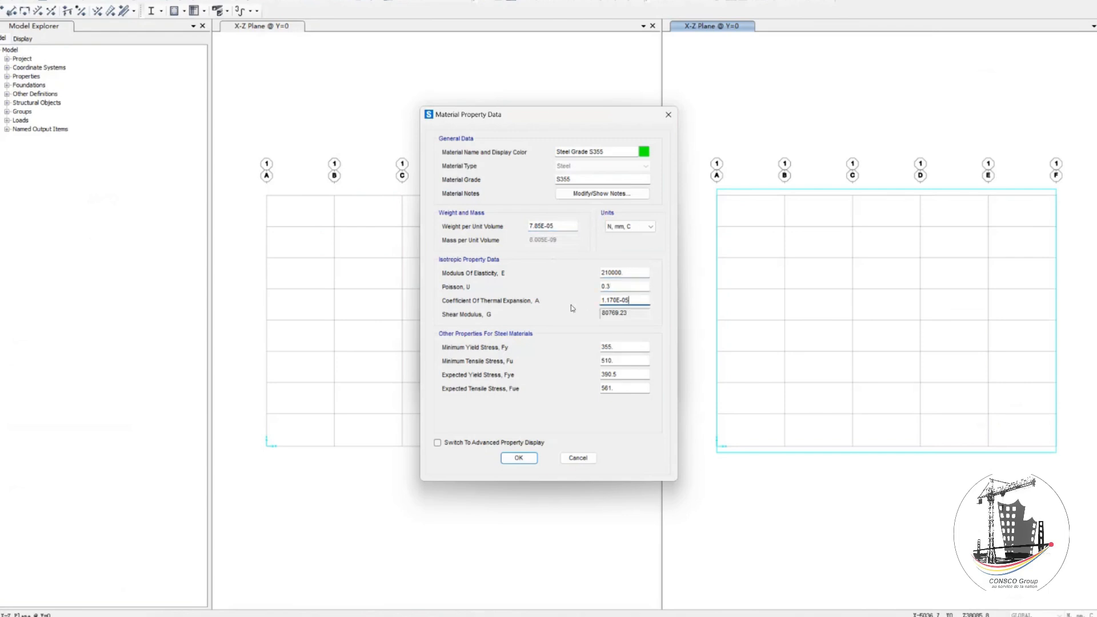
pyautogui.click(626, 346)
pyautogui.click(625, 360)
pyautogui.click(623, 347)
pyautogui.click(610, 389)
# Step: Set the display colour of Steel Grade S355 to light pink and save the material's properties
pyautogui.click(643, 152)
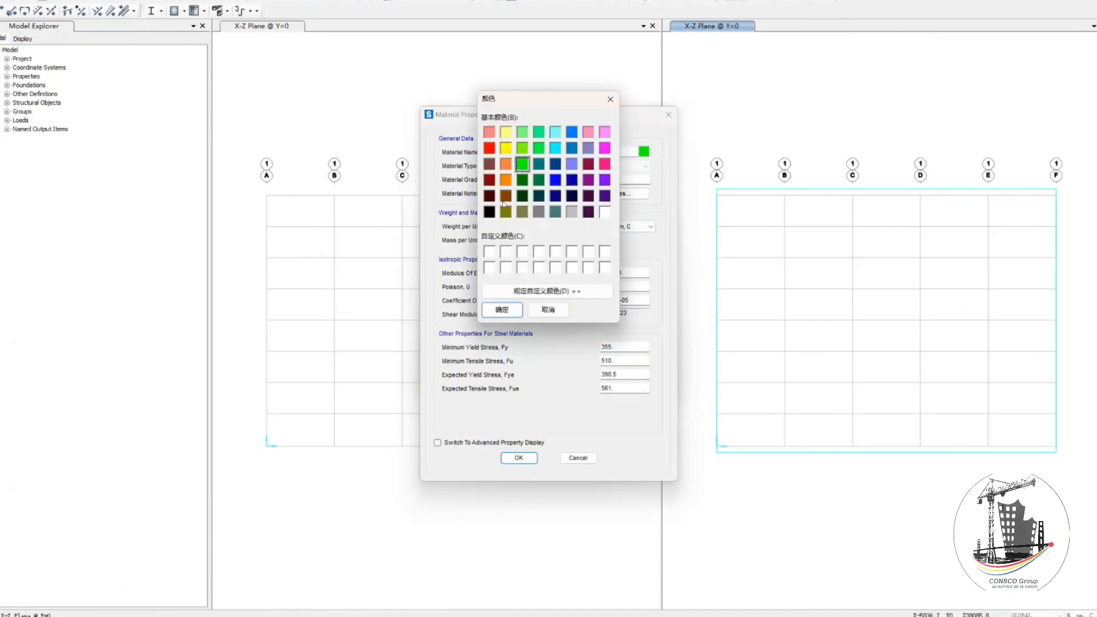
pyautogui.click(555, 149)
pyautogui.click(539, 148)
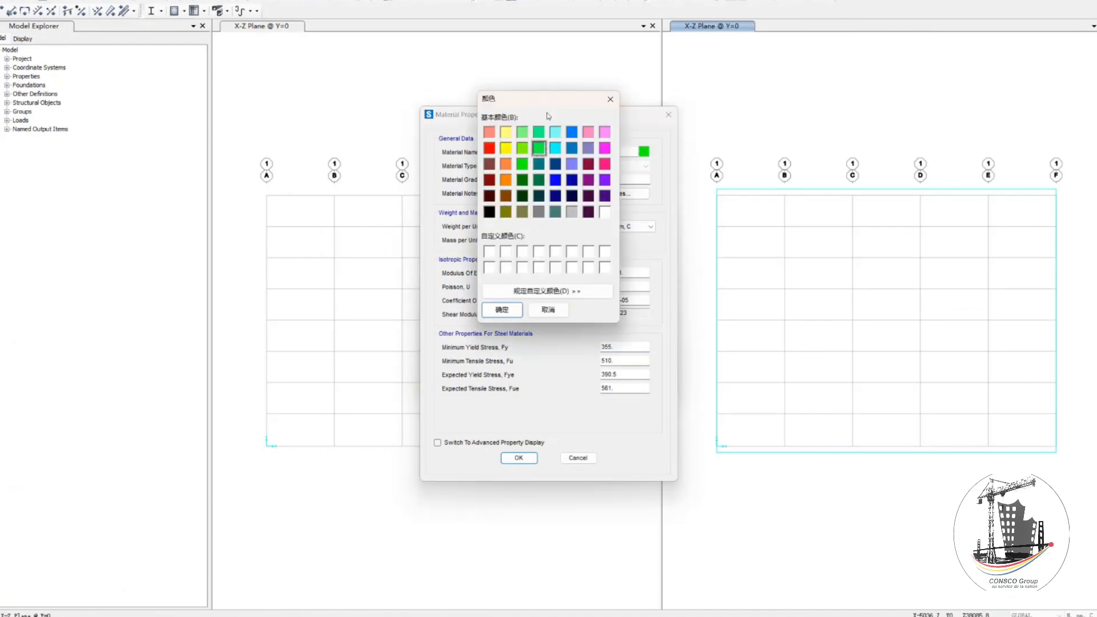
pyautogui.click(558, 151)
pyautogui.click(604, 132)
pyautogui.click(509, 310)
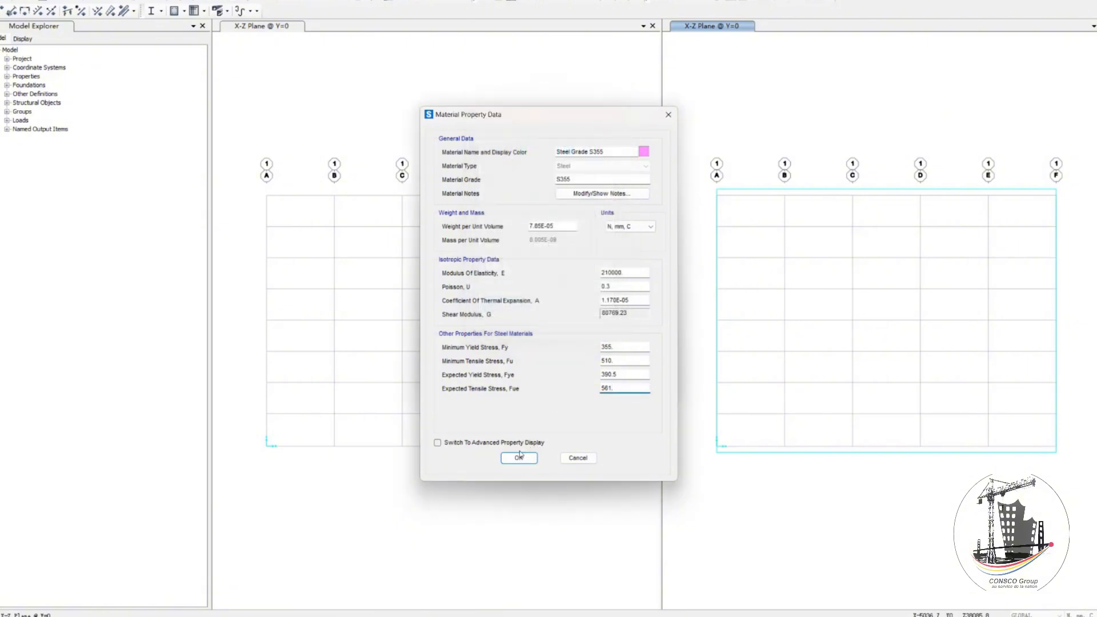
pyautogui.click(519, 457)
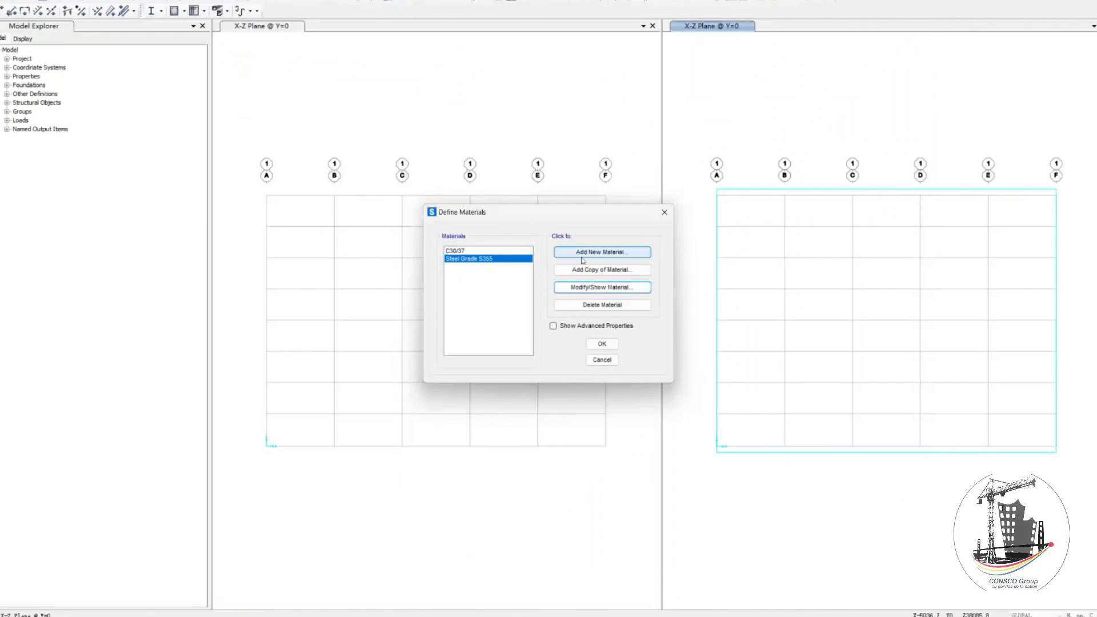
# Step: Add a European concrete material of grade C12/15 with standard EN 1992-1-1 per EN 206-1
pyautogui.click(590, 253)
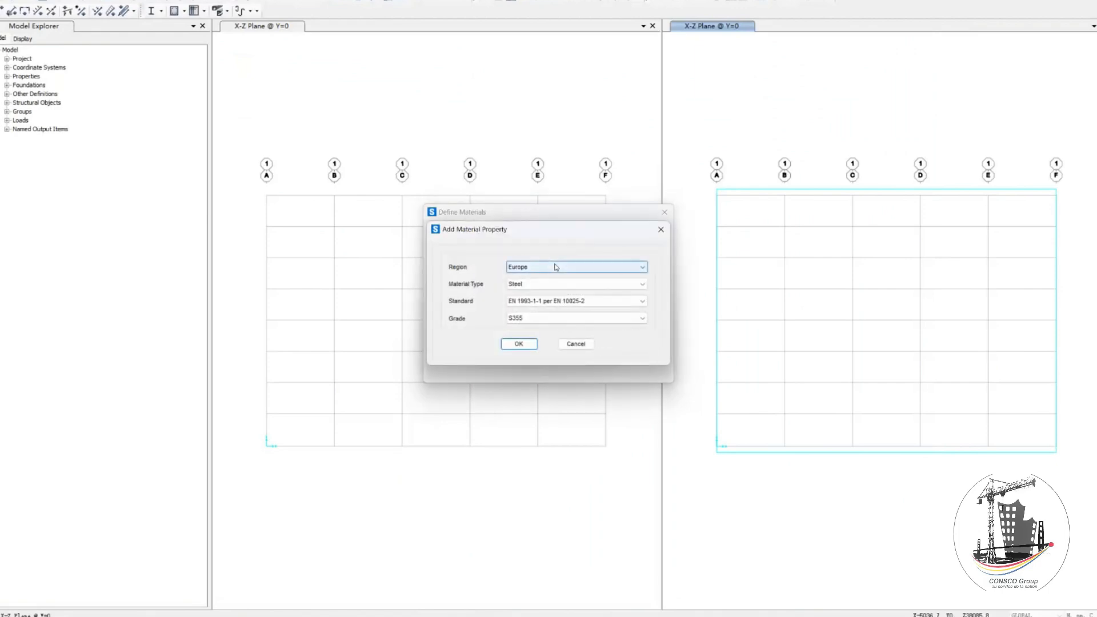
pyautogui.click(549, 283)
pyautogui.click(540, 303)
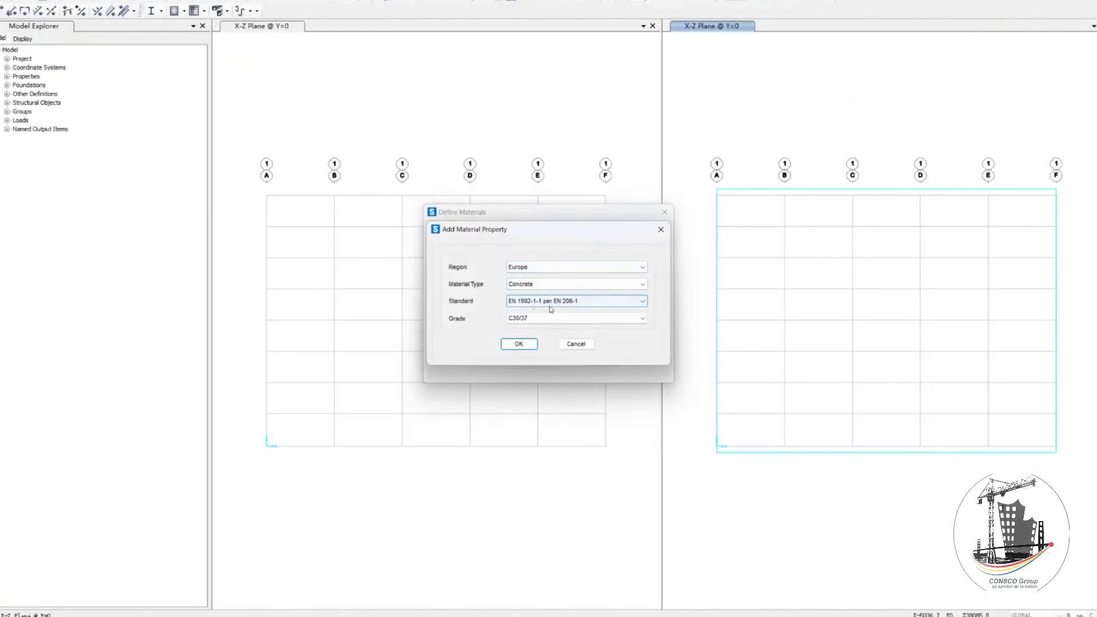
pyautogui.click(541, 318)
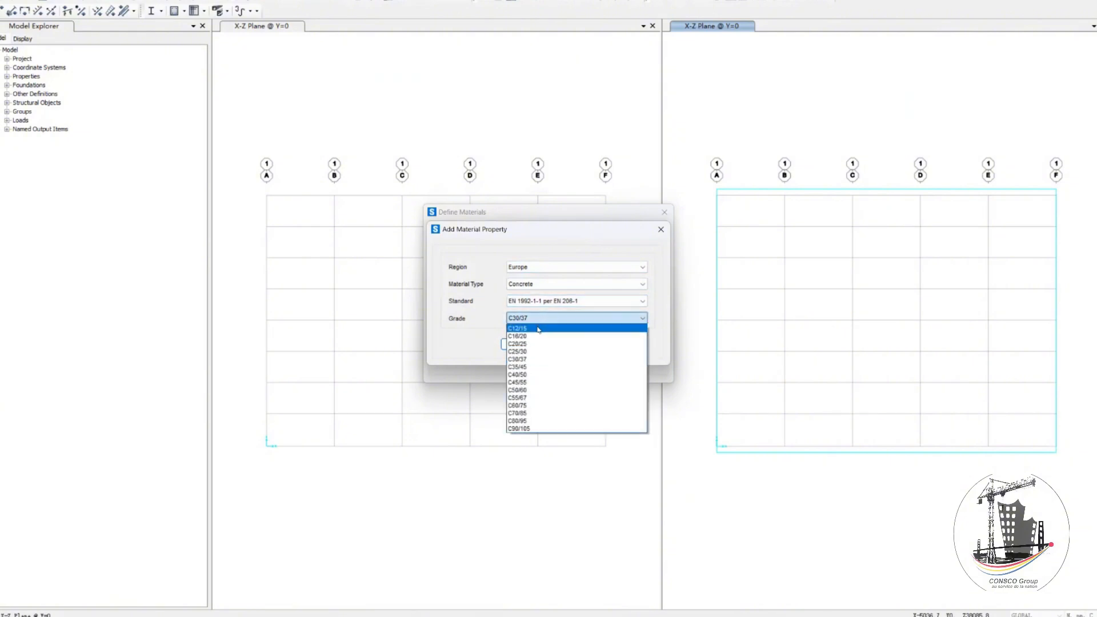
pyautogui.click(530, 326)
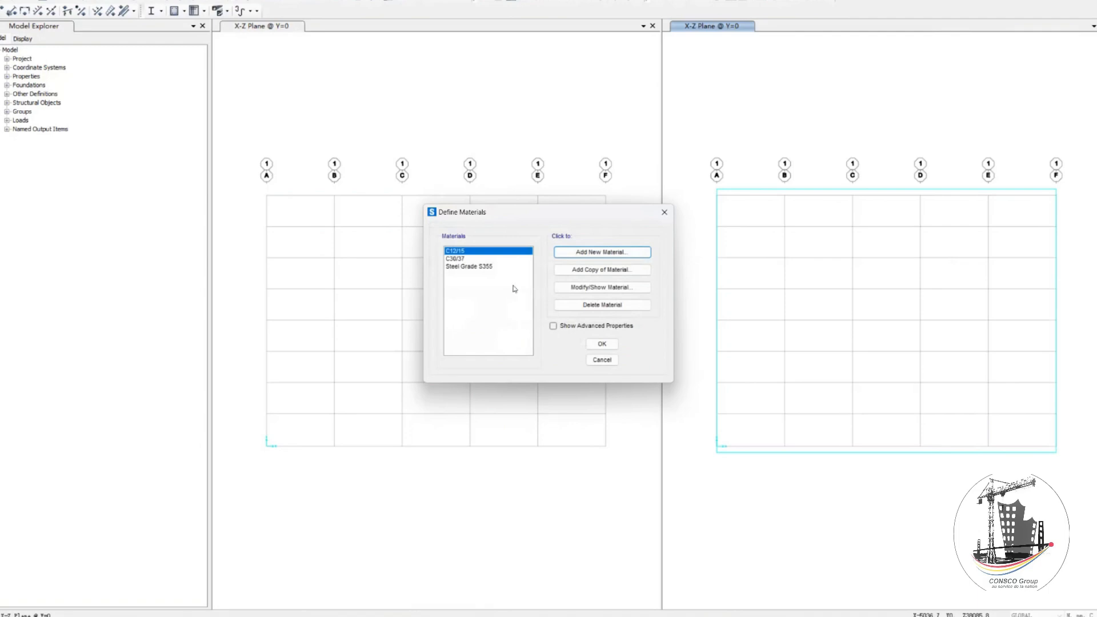
# Step: Edit the weight per unit volume of the C12/15 concrete, then save the material definitions
pyautogui.click(602, 288)
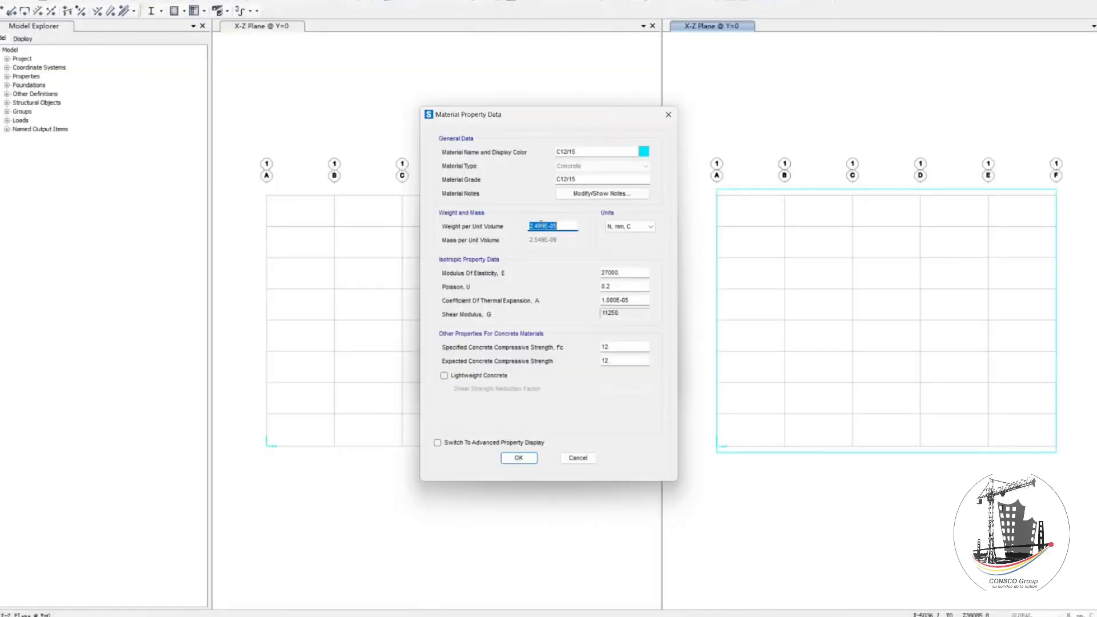
pyautogui.click(542, 225)
pyautogui.moveTo(534, 226); pyautogui.dragTo(533, 226)
pyautogui.write('1.25')
pyautogui.click(521, 455)
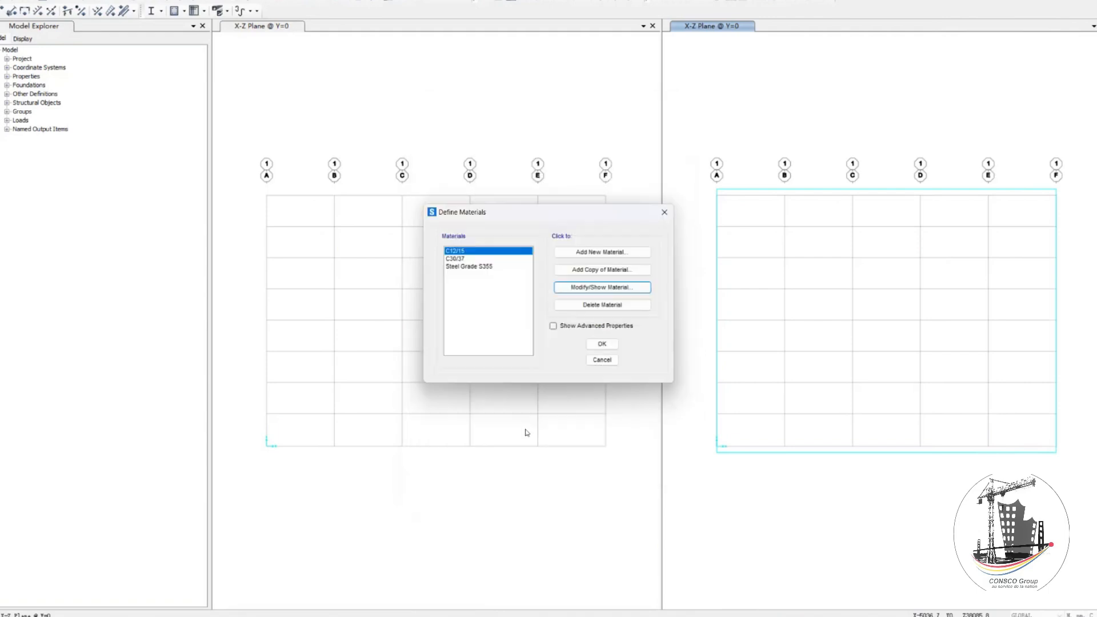
pyautogui.click(601, 343)
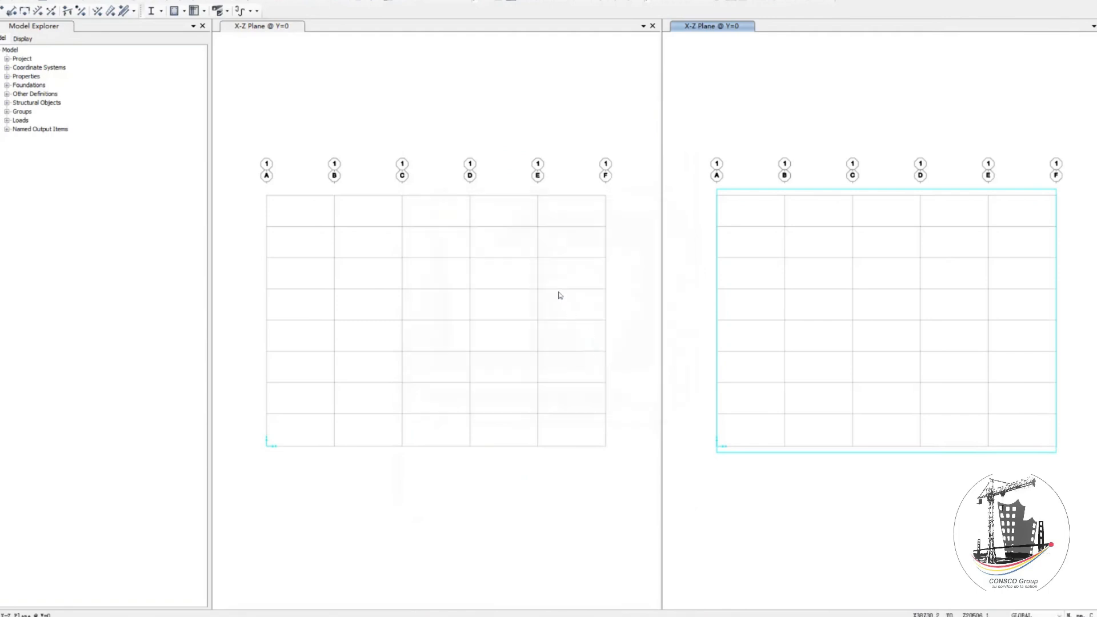